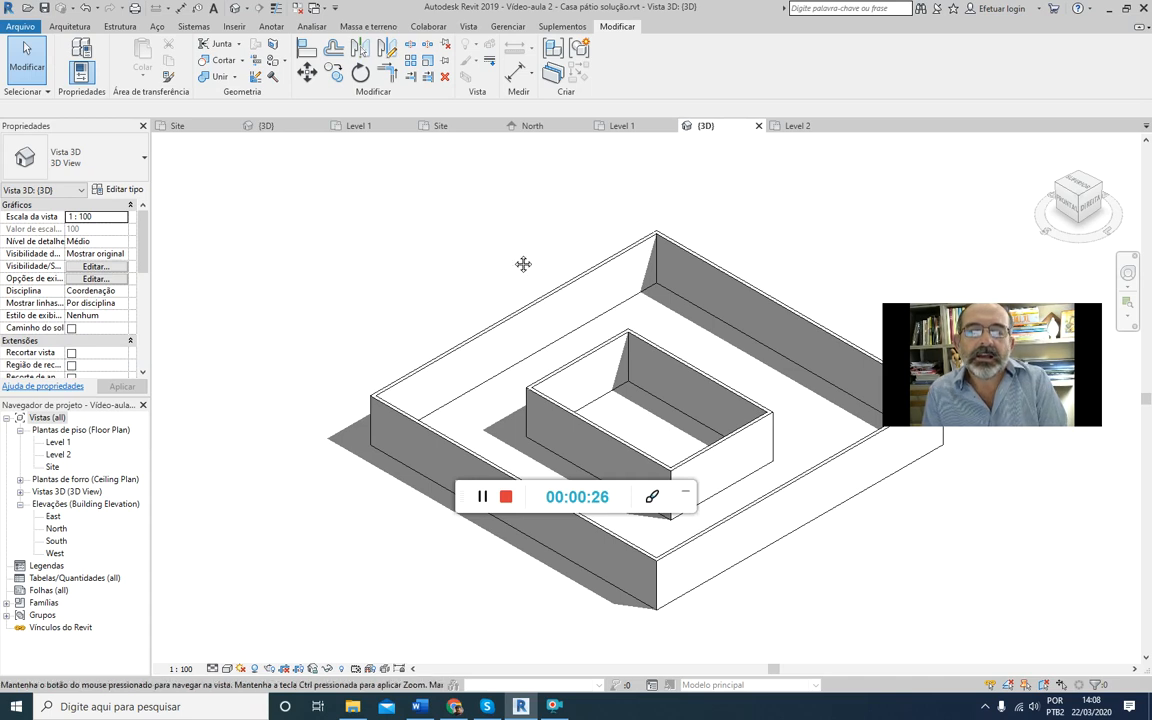
Step: Check the house walls in the North elevation and open the Level 2 floor plan
scroll(470, 230, down, 2)
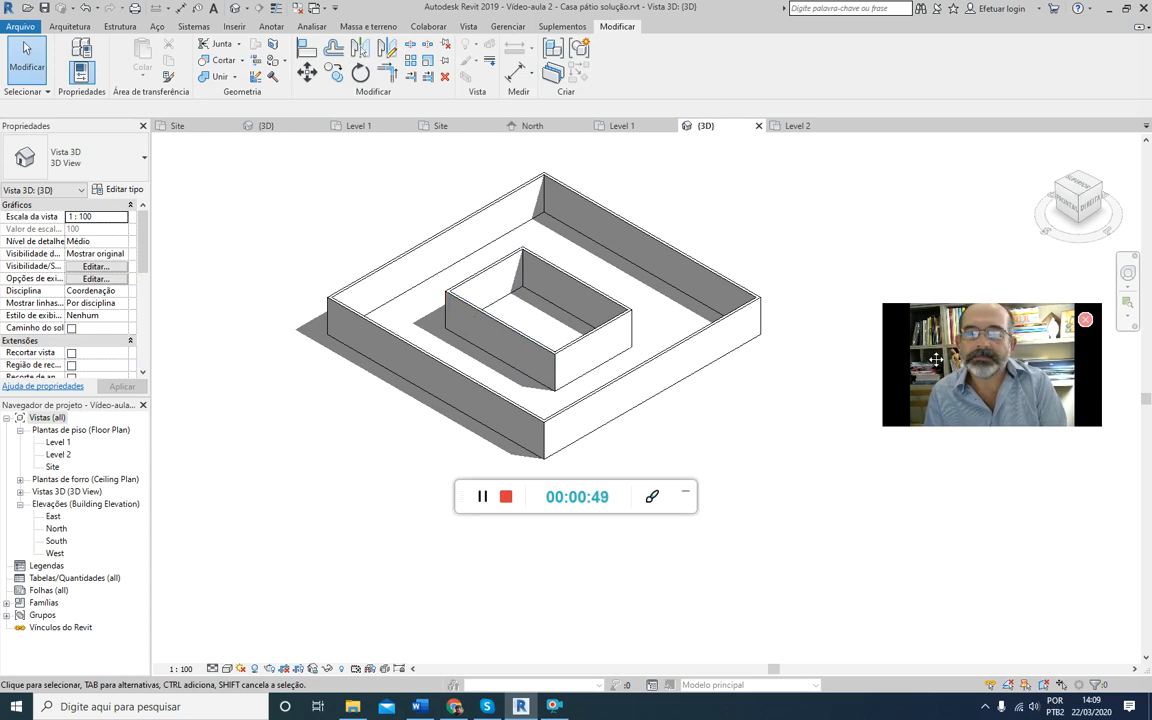
drag(936, 358, 265, 457)
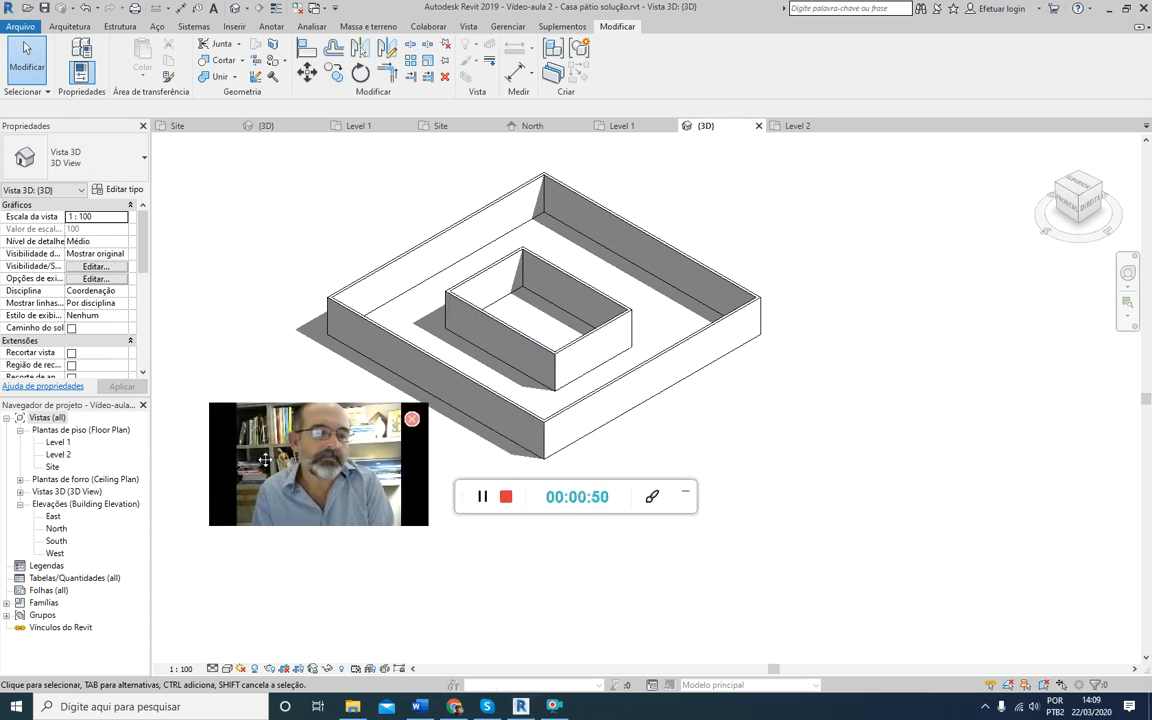
double_click(56, 528)
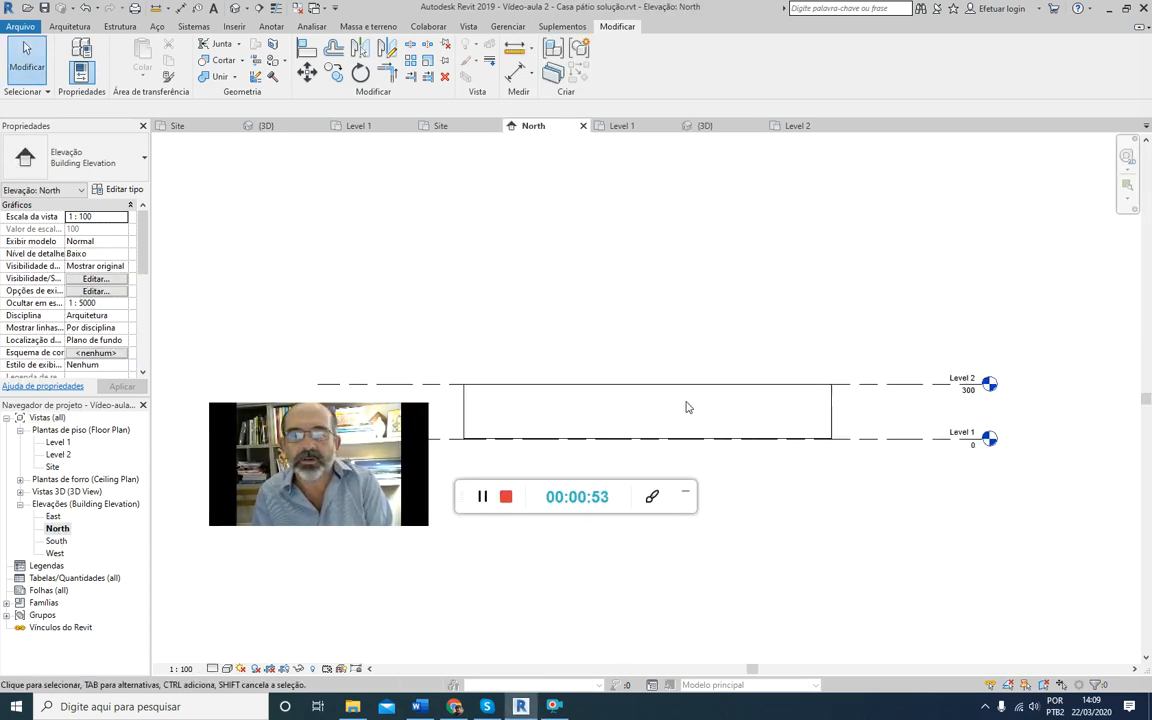
middle_drag(686, 407, 792, 386)
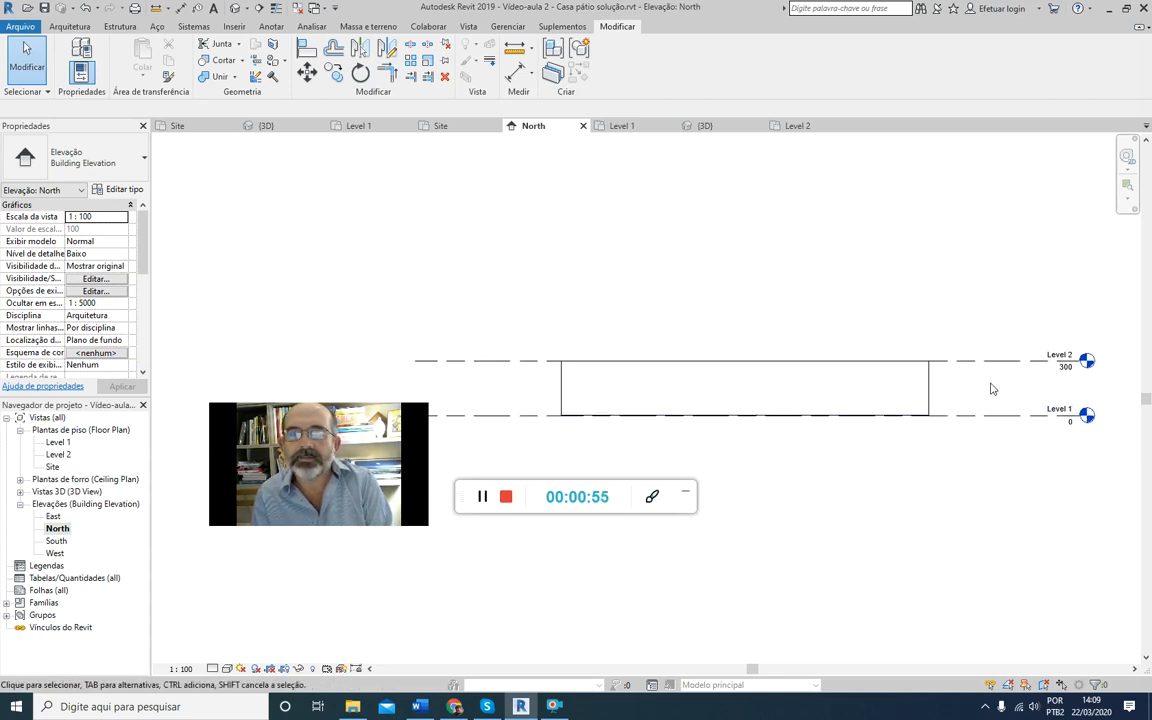
double_click(57, 455)
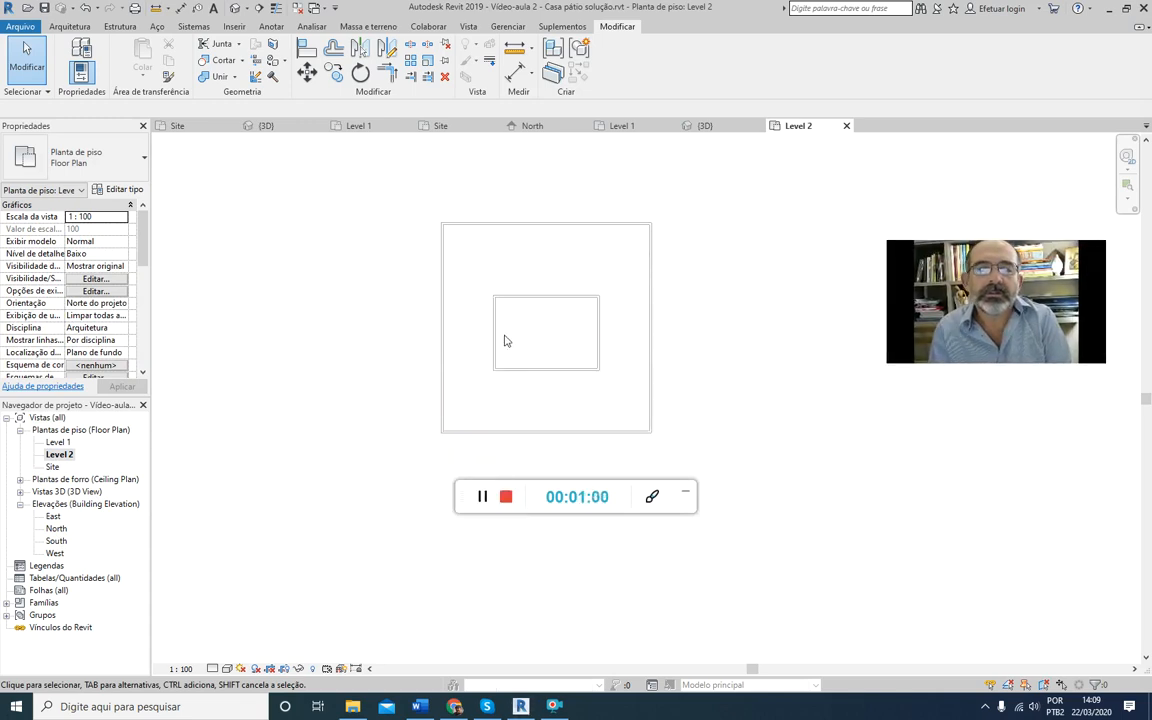
Step: Start a roof by footprint and pick the four outer walls as slope-defining boundary lines with an outward offset of 80
click(71, 28)
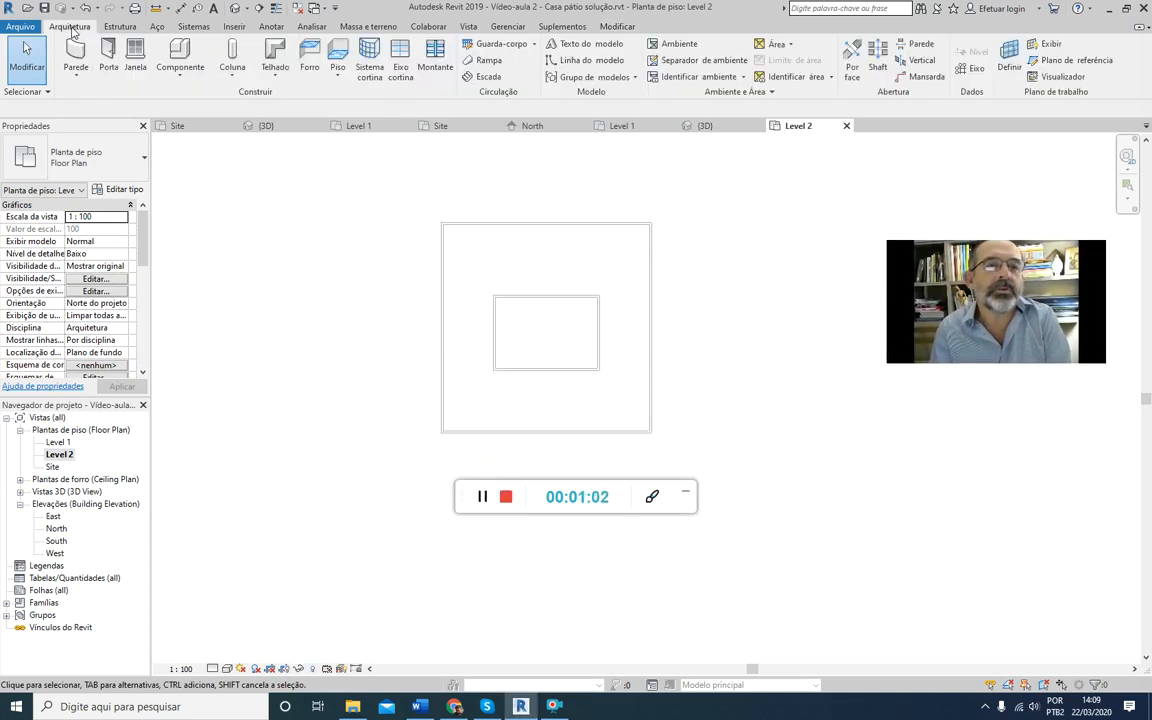
click(274, 50)
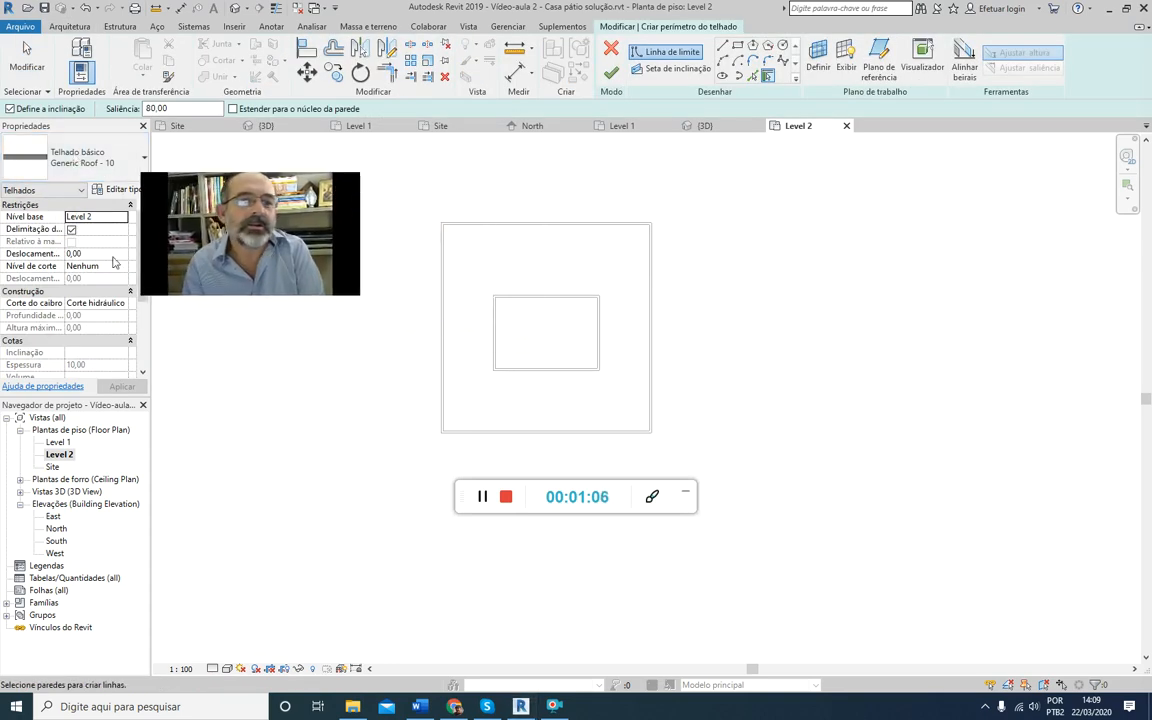
drag(218, 227, 874, 255)
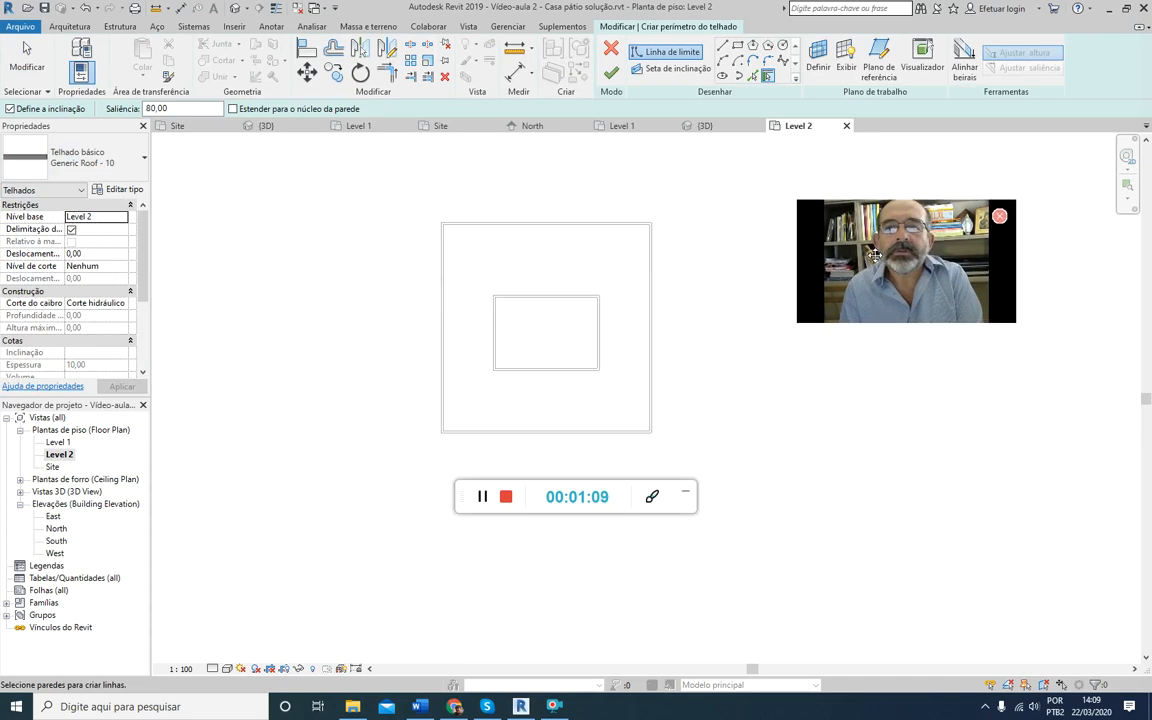
click(753, 78)
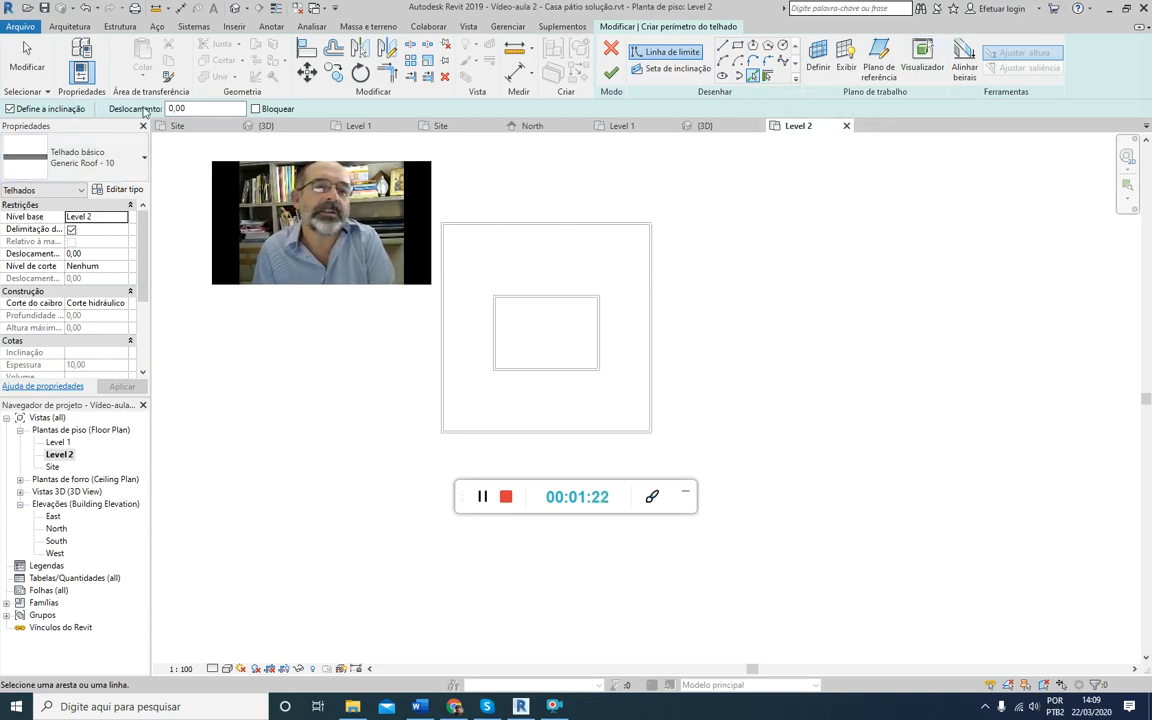
click(158, 109)
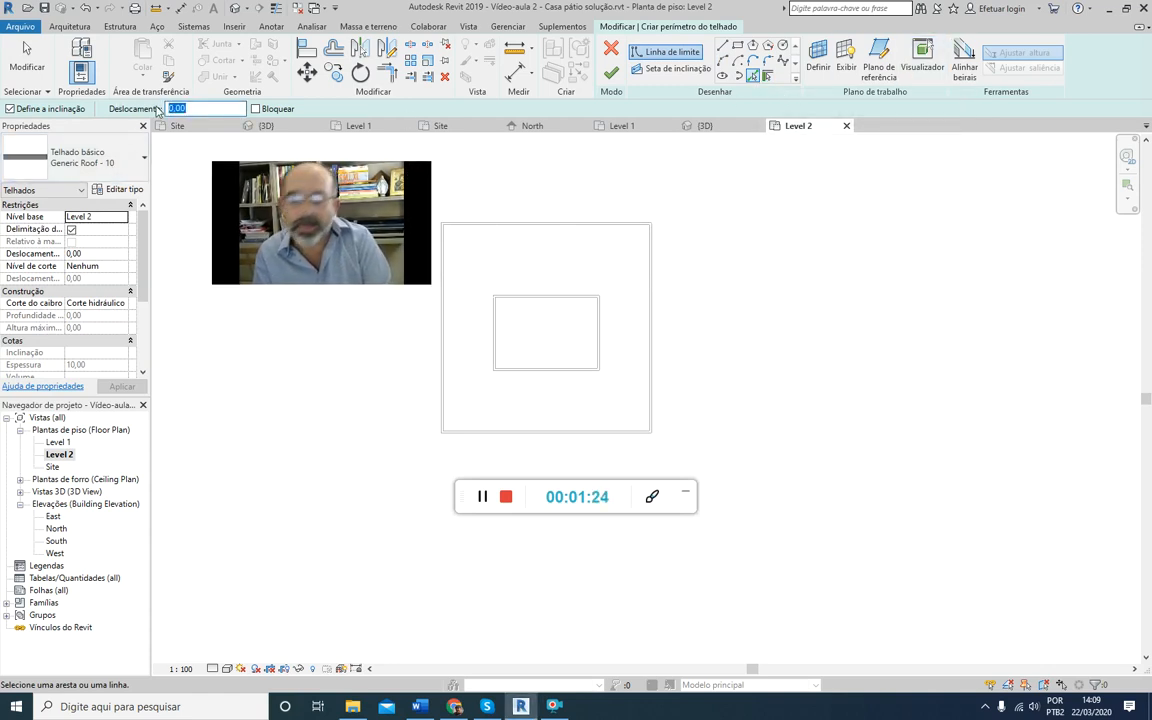
text(80)
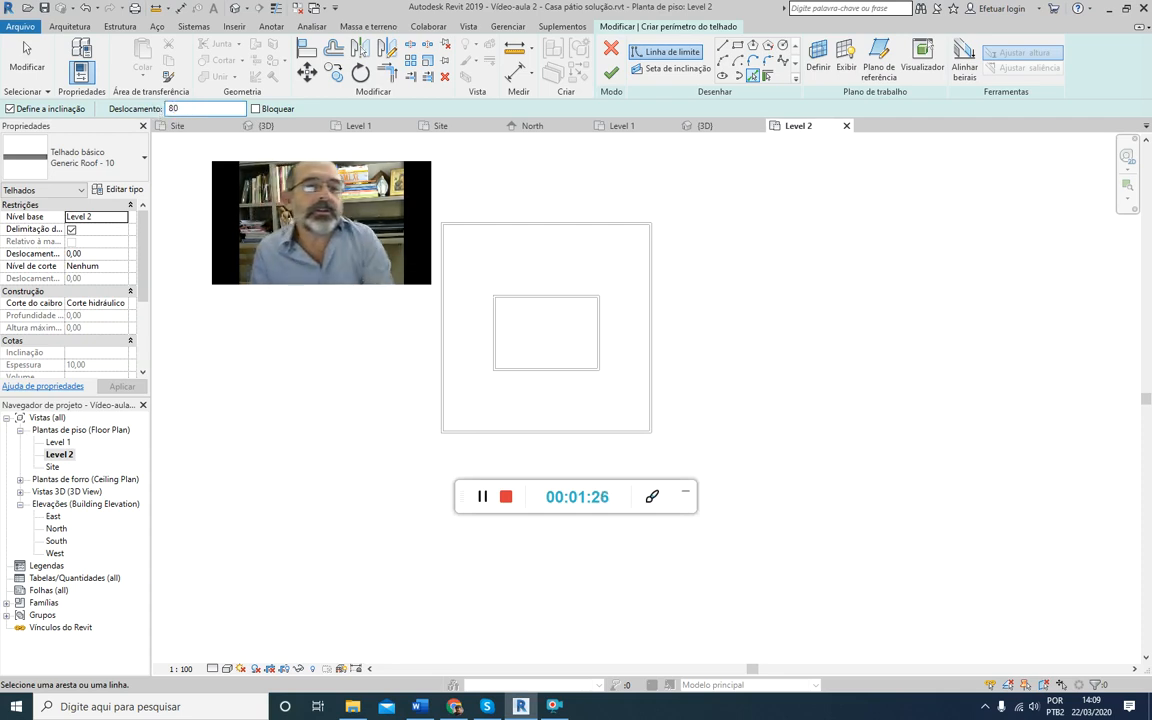
key(Return)
drag(317, 229, 953, 278)
scroll(422, 276, up, 2)
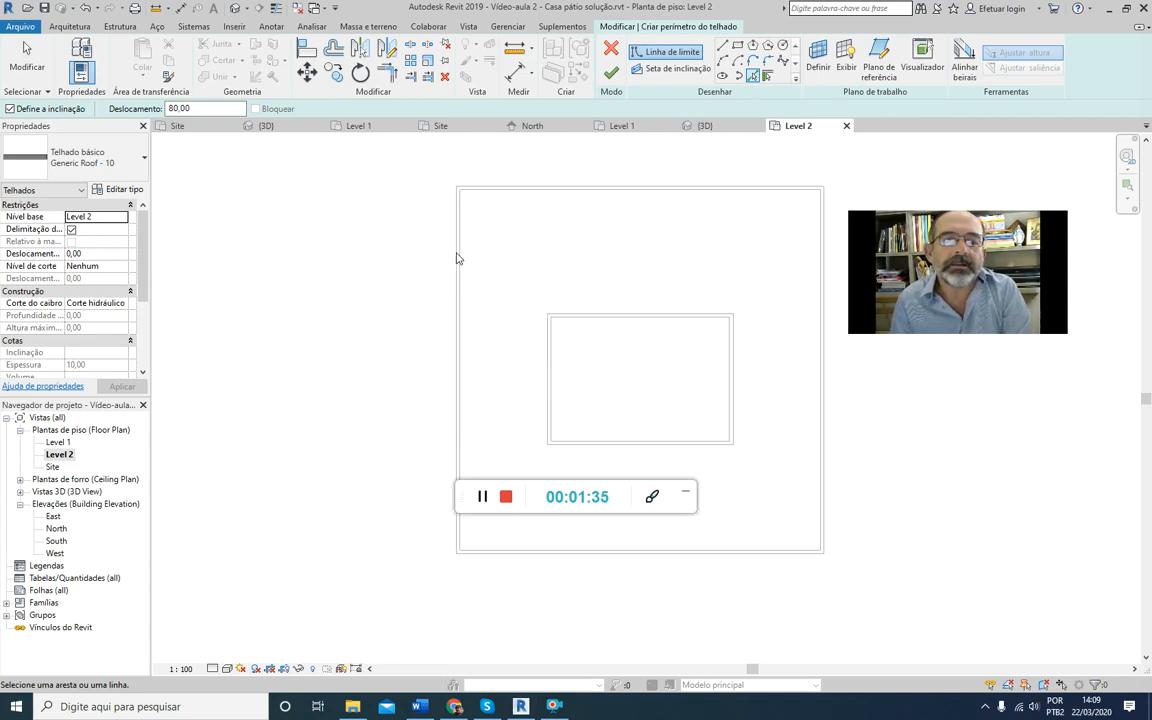
click(540, 192)
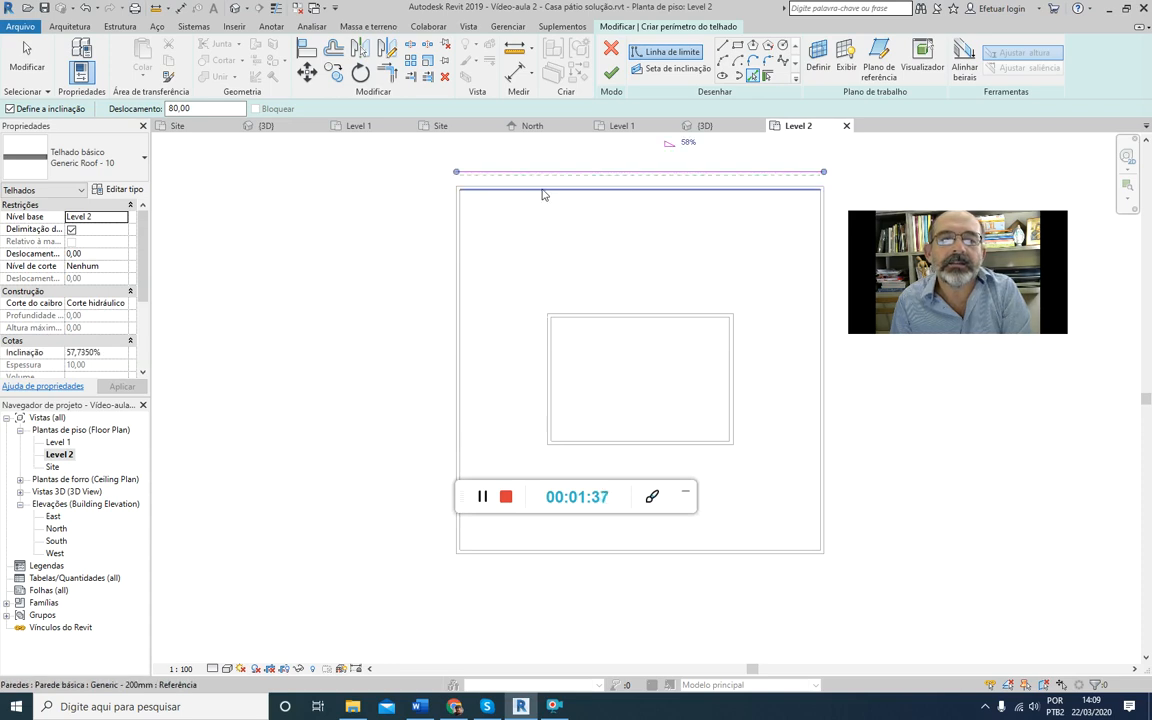
click(828, 378)
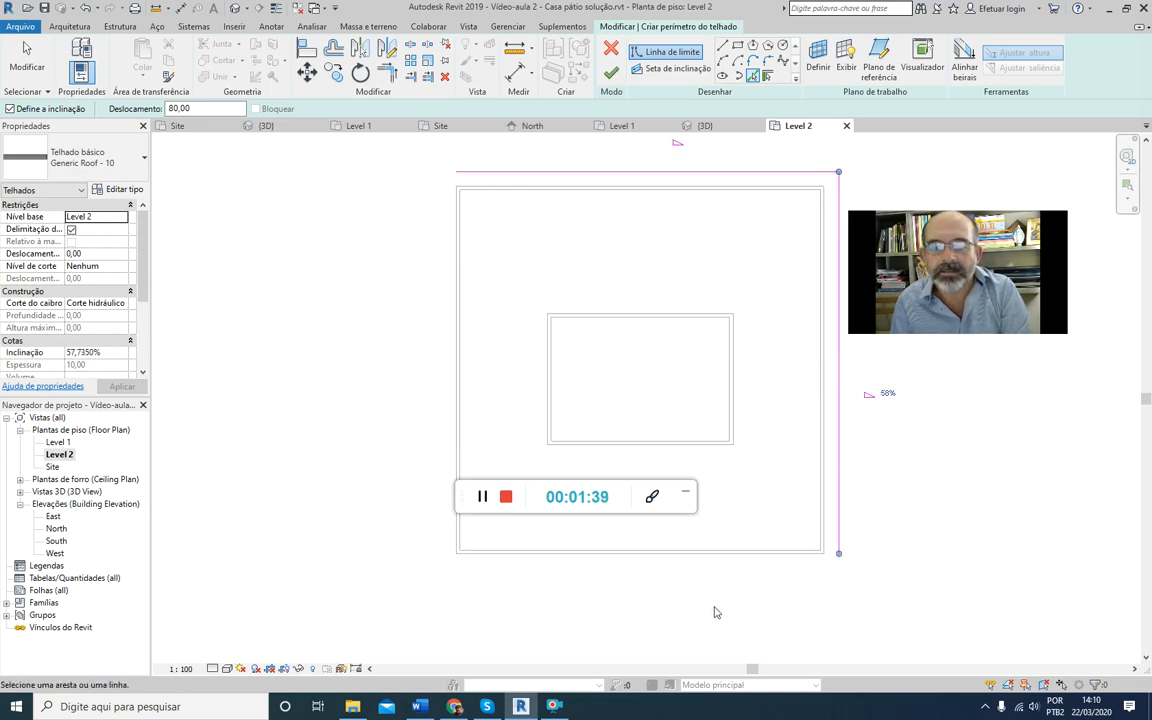
click(695, 557)
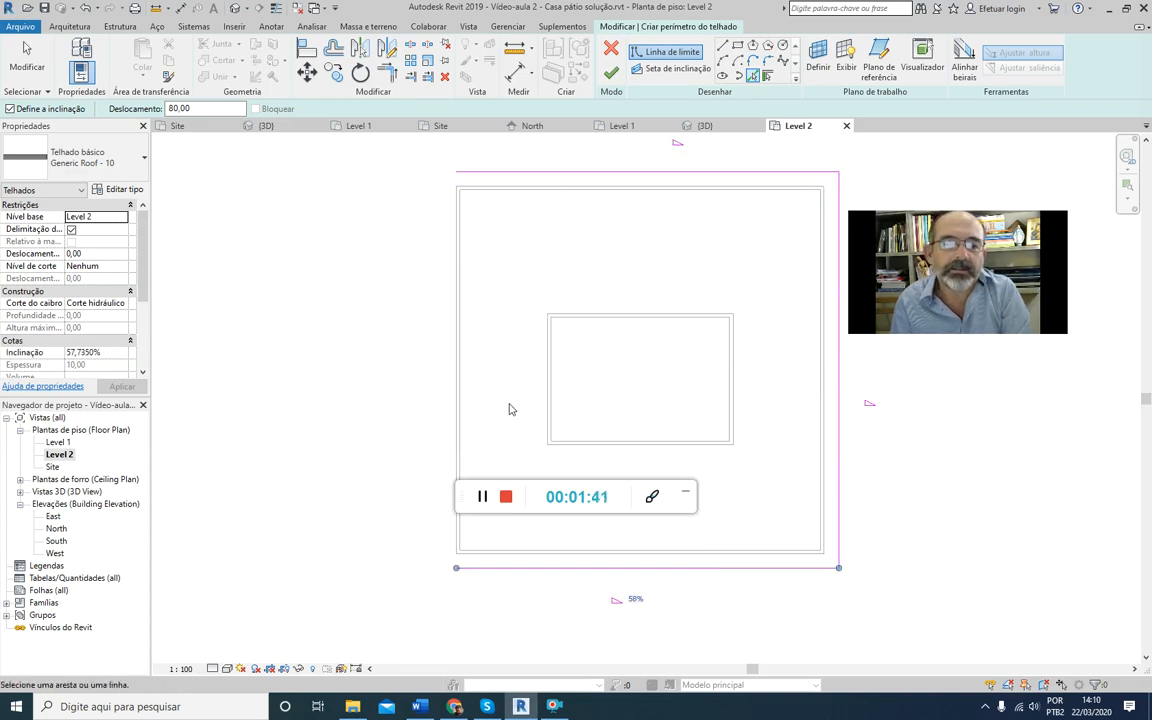
click(456, 375)
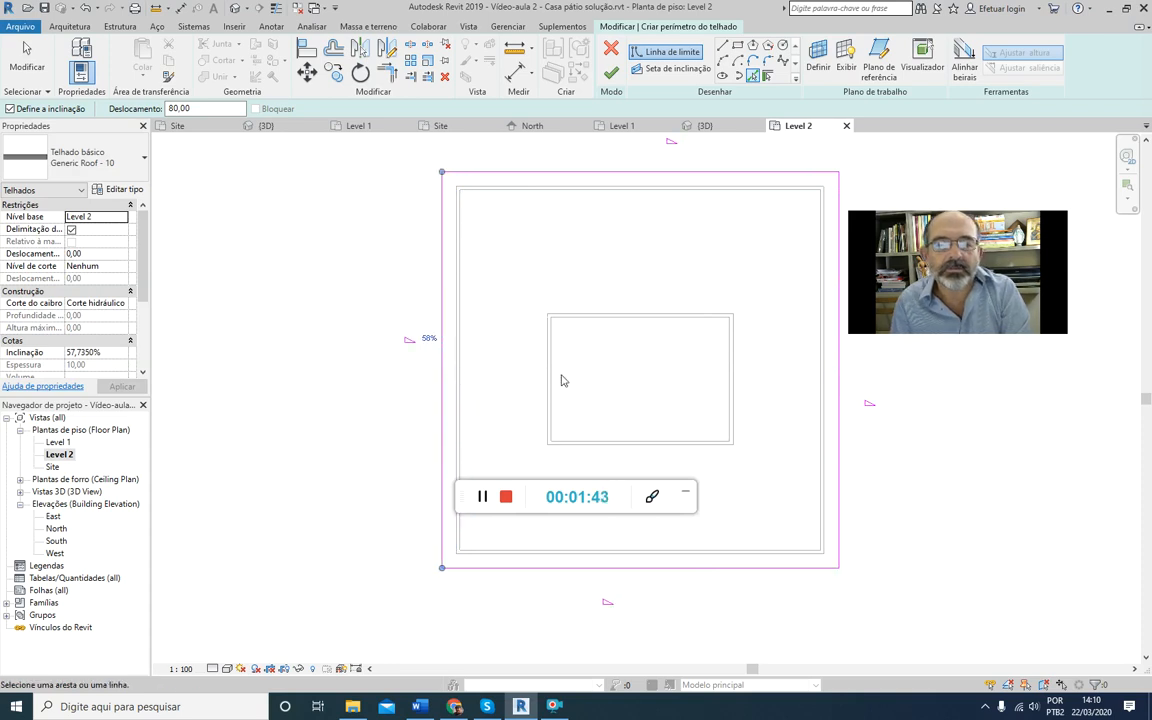
Step: Add the inner roof boundary by picking the four courtyard walls, offset 80 into the courtyard
click(553, 373)
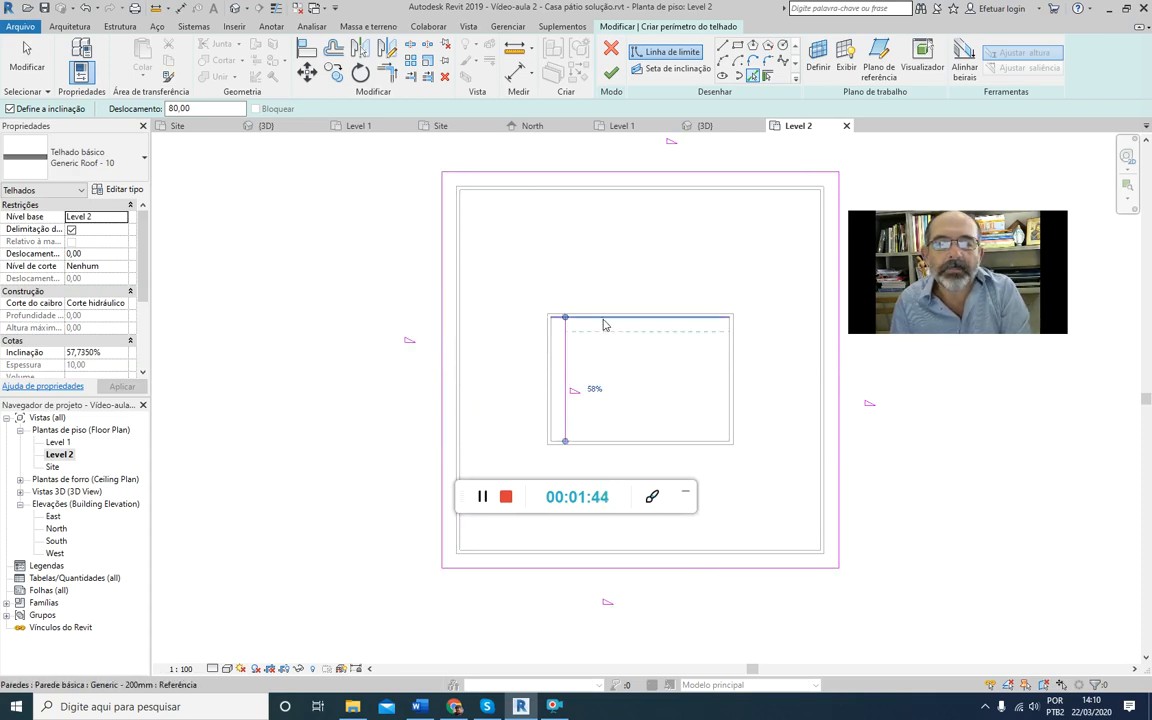
click(602, 318)
click(728, 373)
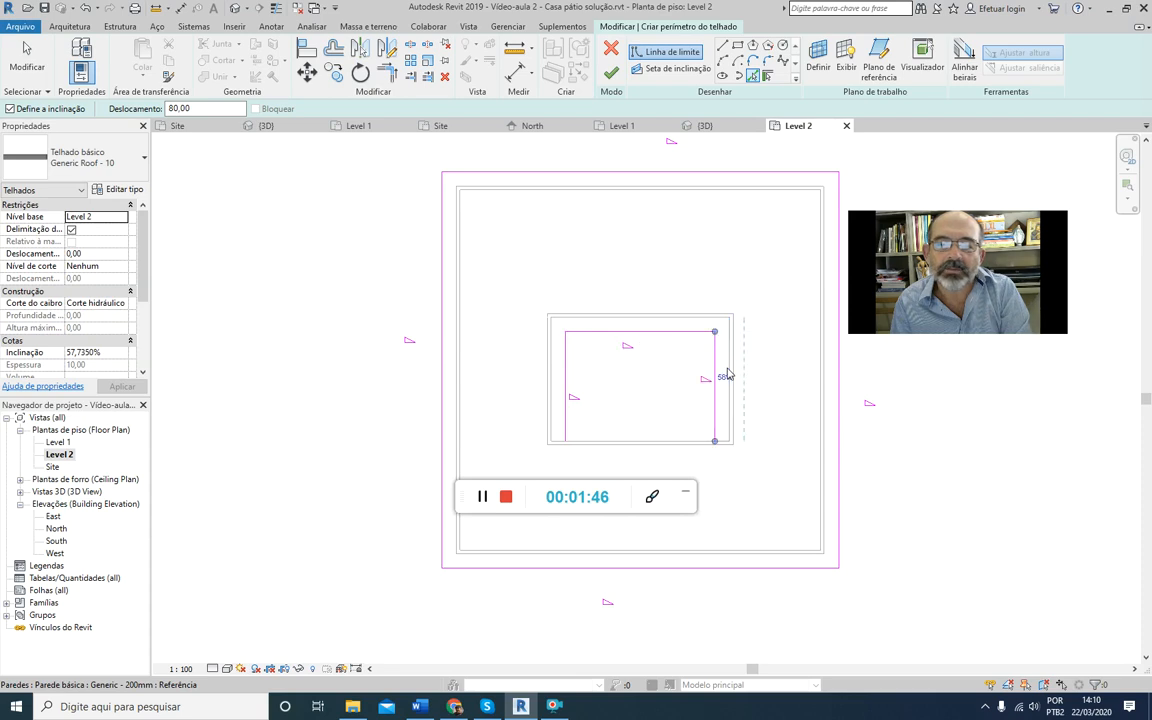
click(660, 442)
scroll(581, 370, down, 3)
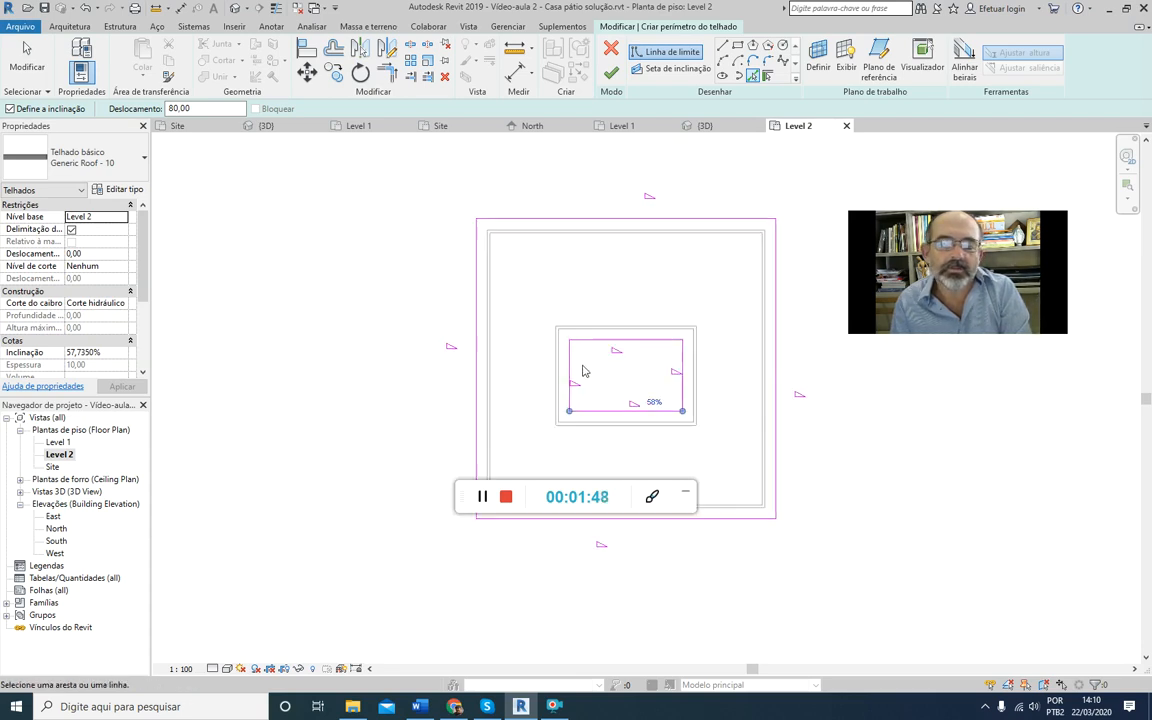
middle_drag(581, 370, 489, 322)
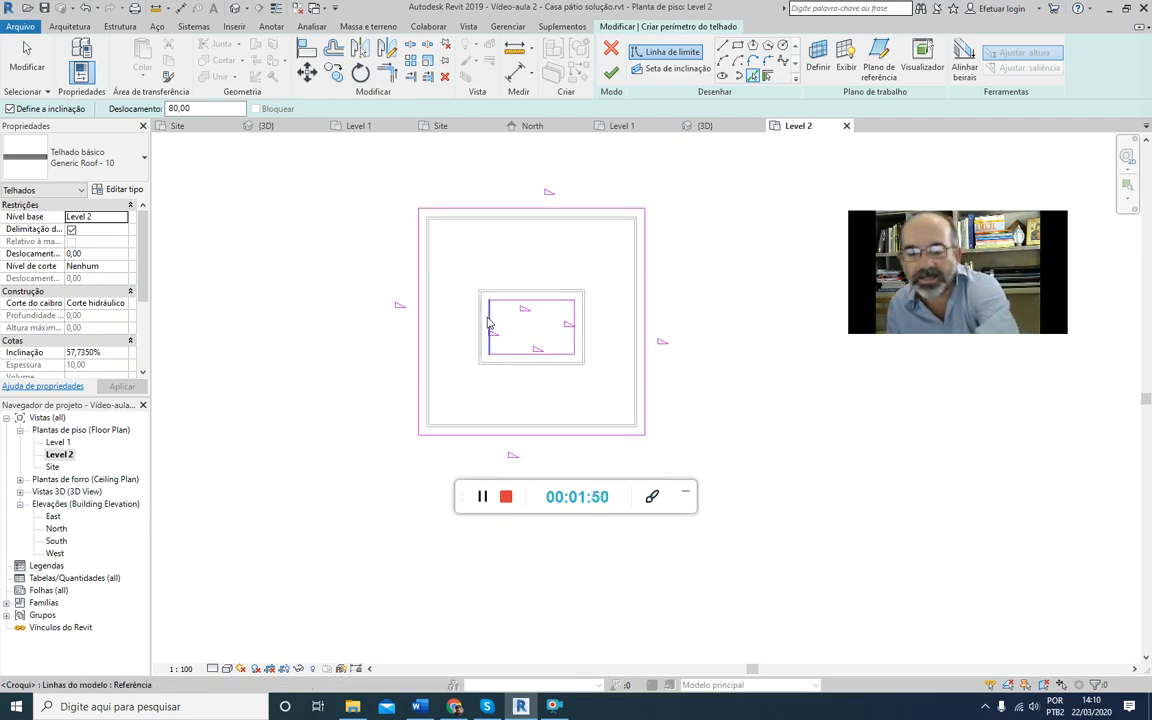
Step: Set the slope of all eight outer and inner roof boundary lines to 30%
key(Escape)
mouse_move(346, 160)
mouse_down()
mouse_move(586, 365)
mouse_move(702, 411)
mouse_move(716, 475)
mouse_up()
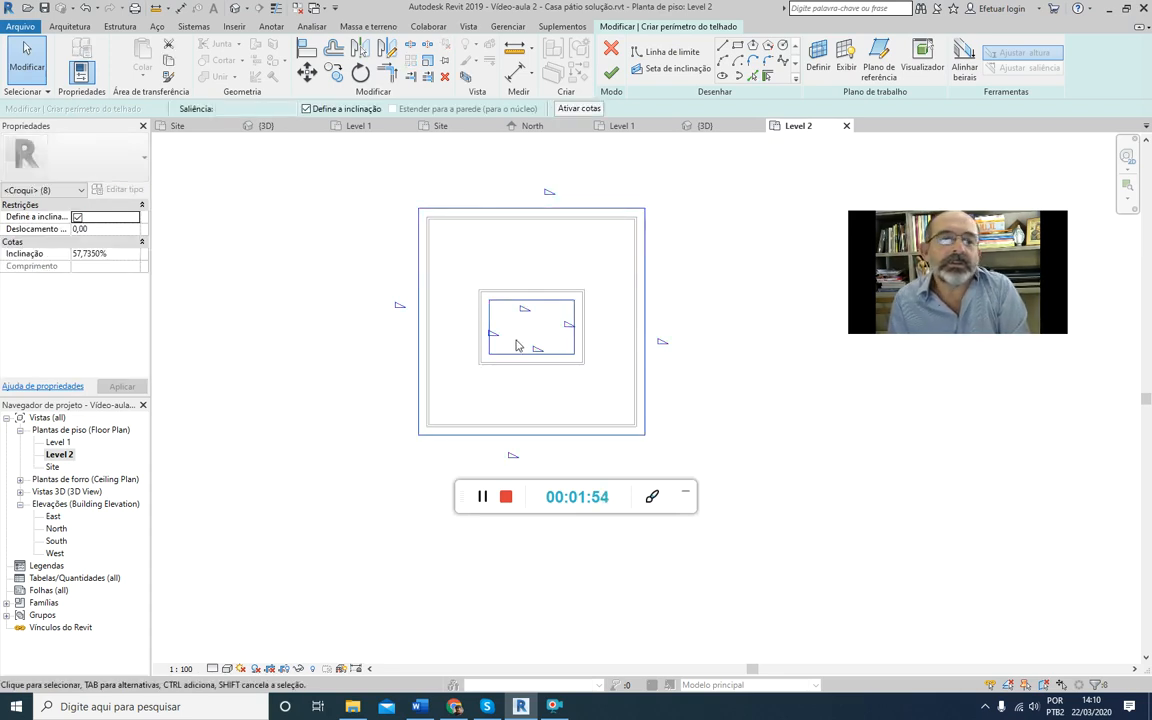
click(131, 253)
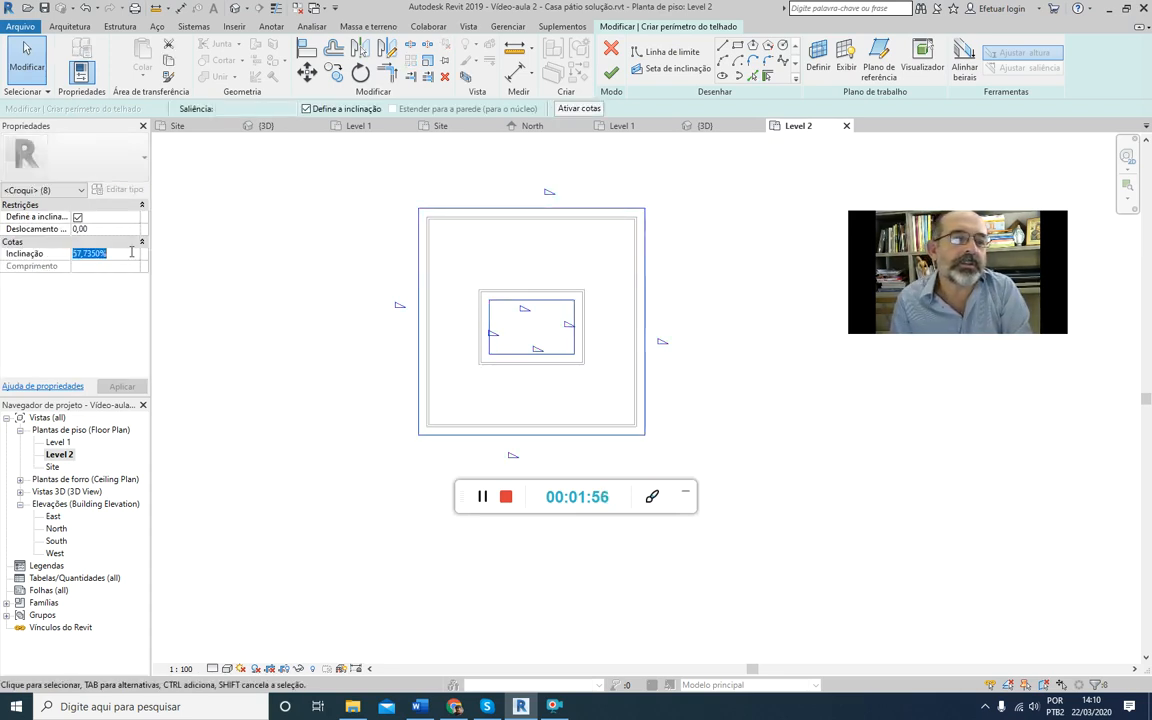
text(3)
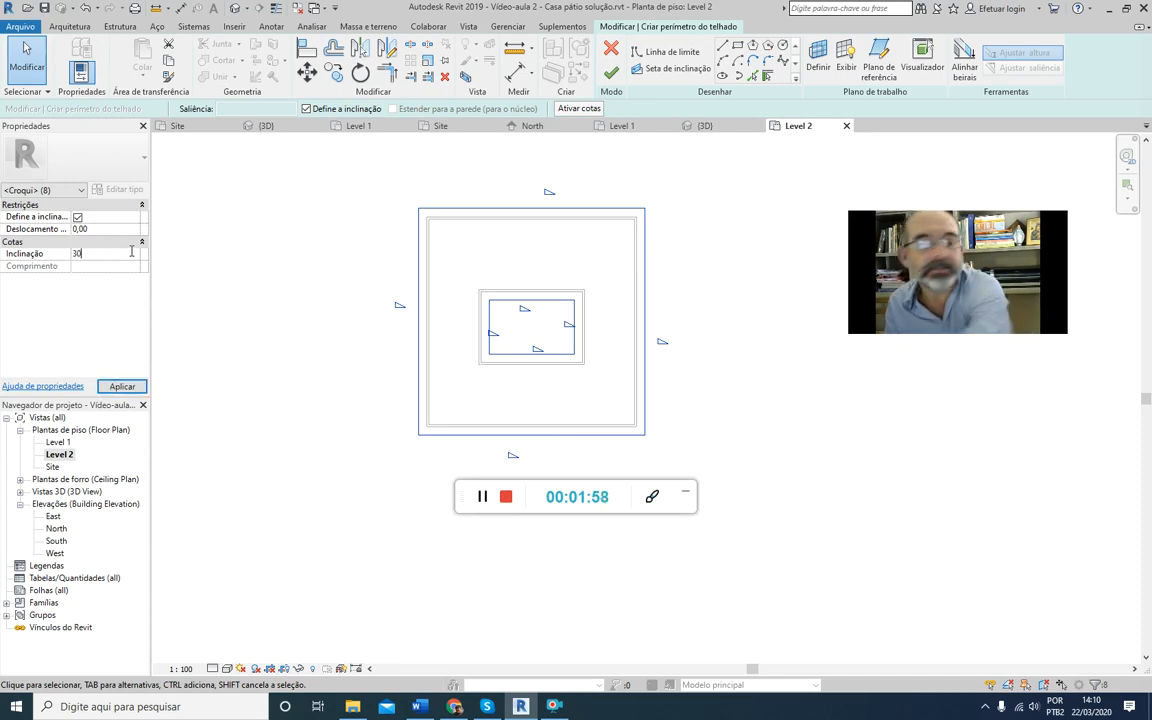
text(0000)
click(119, 386)
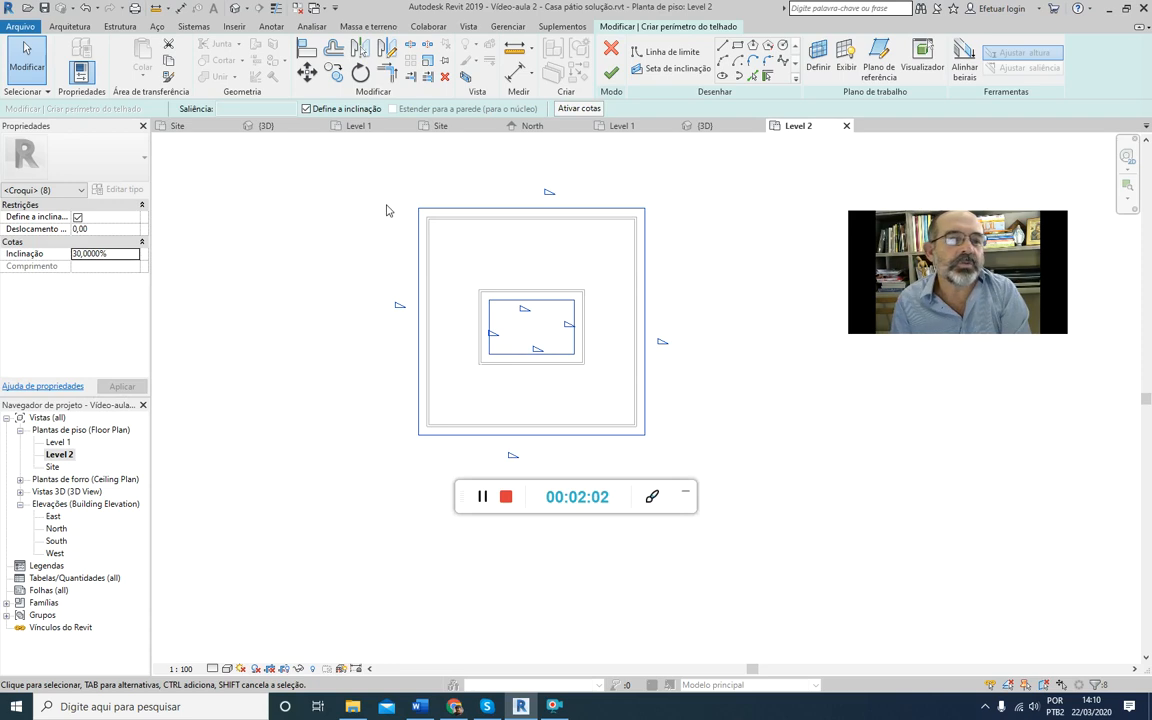
Step: Try to finish the roof with both closed boundary loops defining slope, and return to the footprint sketch
click(609, 74)
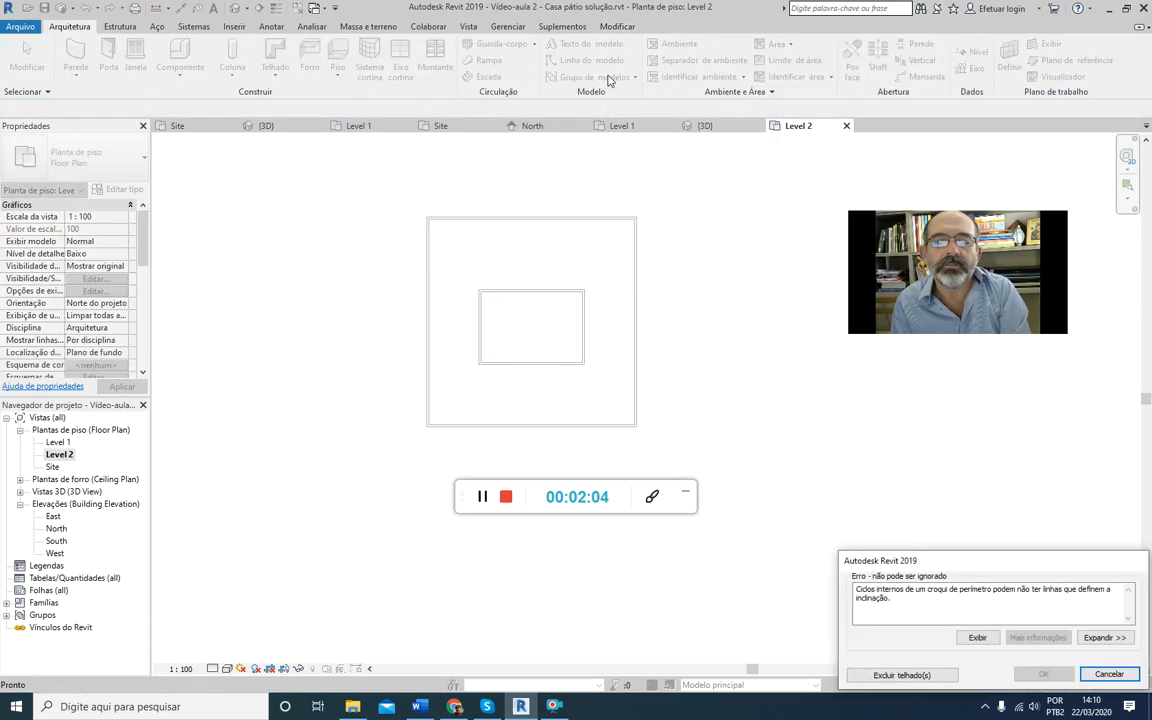
mouse_move(888, 287)
mouse_down()
mouse_move(715, 622)
mouse_move(619, 622)
mouse_up()
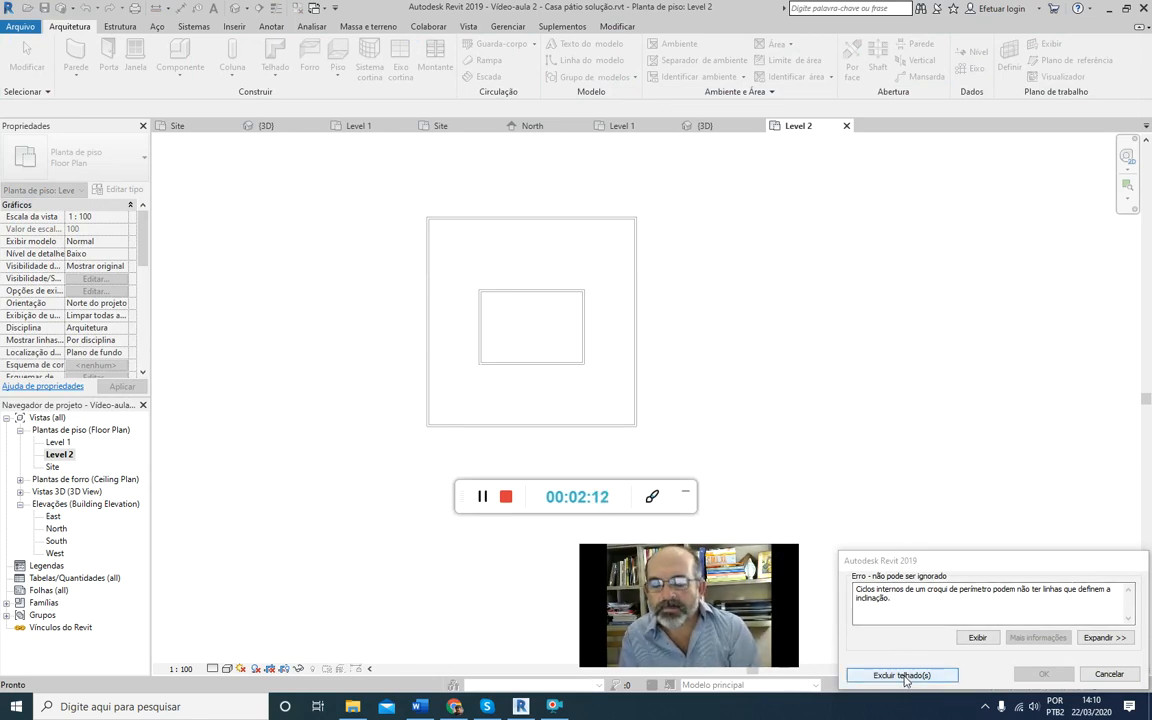
click(1092, 679)
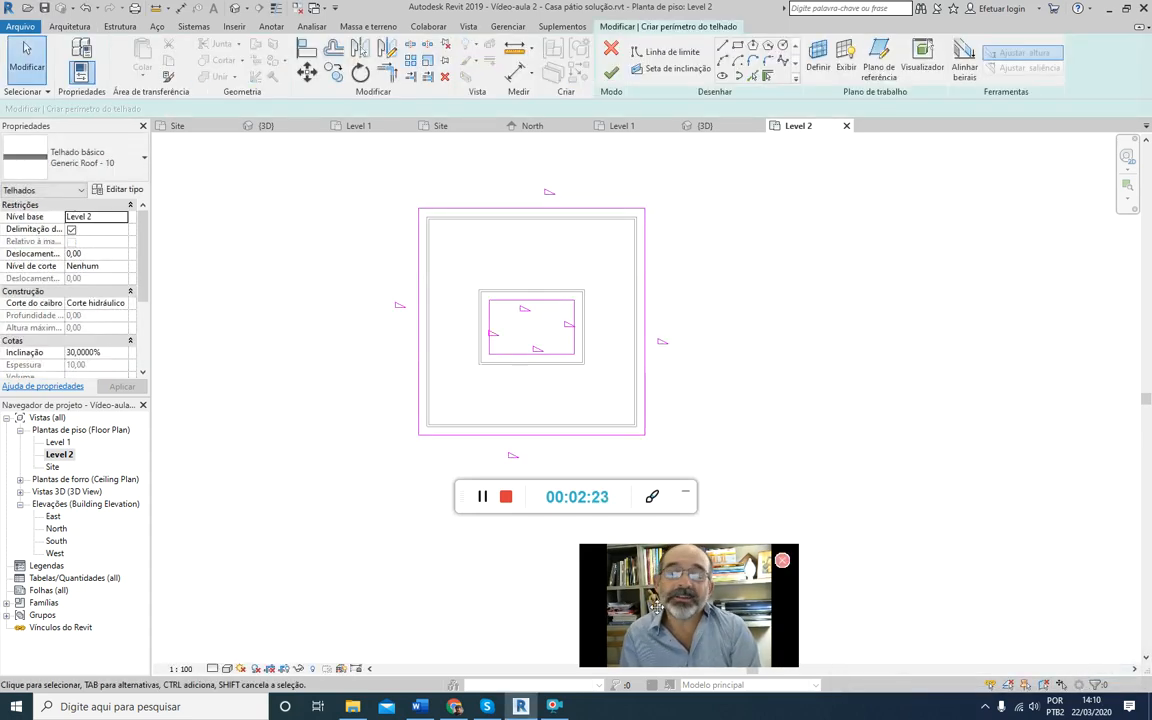
drag(680, 615, 848, 307)
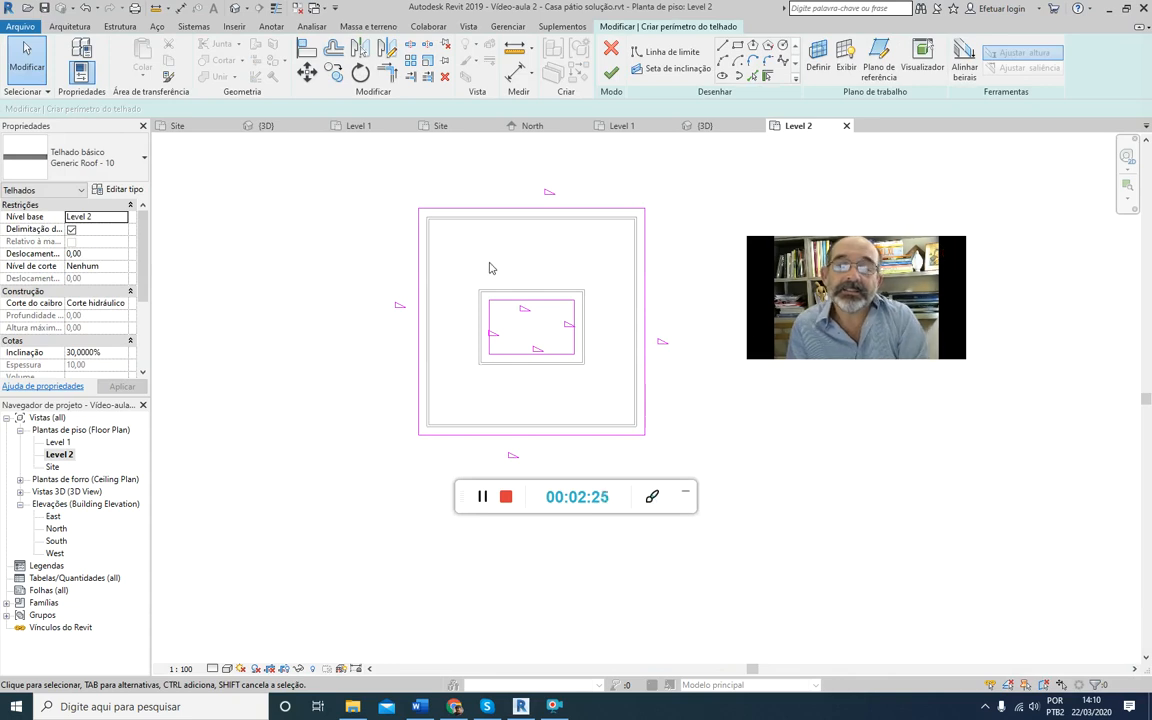
Step: Trim/extend the inner boundary's left line and the outer boundary's lower line to a corner, keeping the outer line's left part
scroll(463, 341, up, 2)
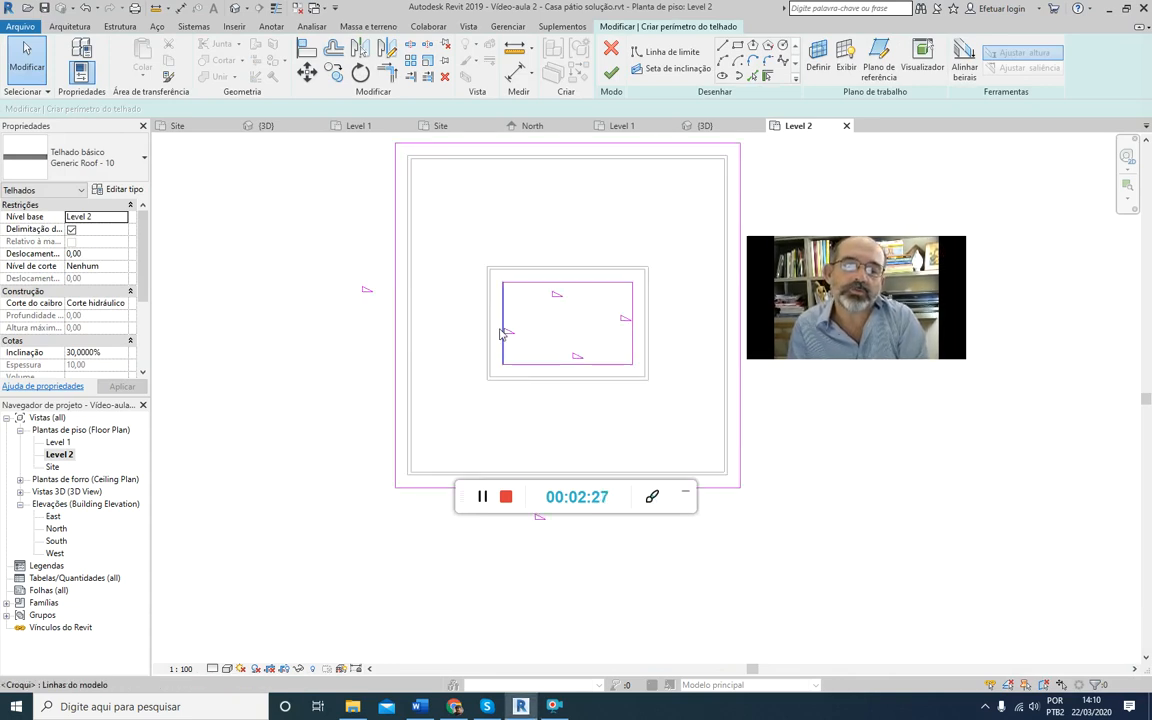
scroll(480, 322, down, 1)
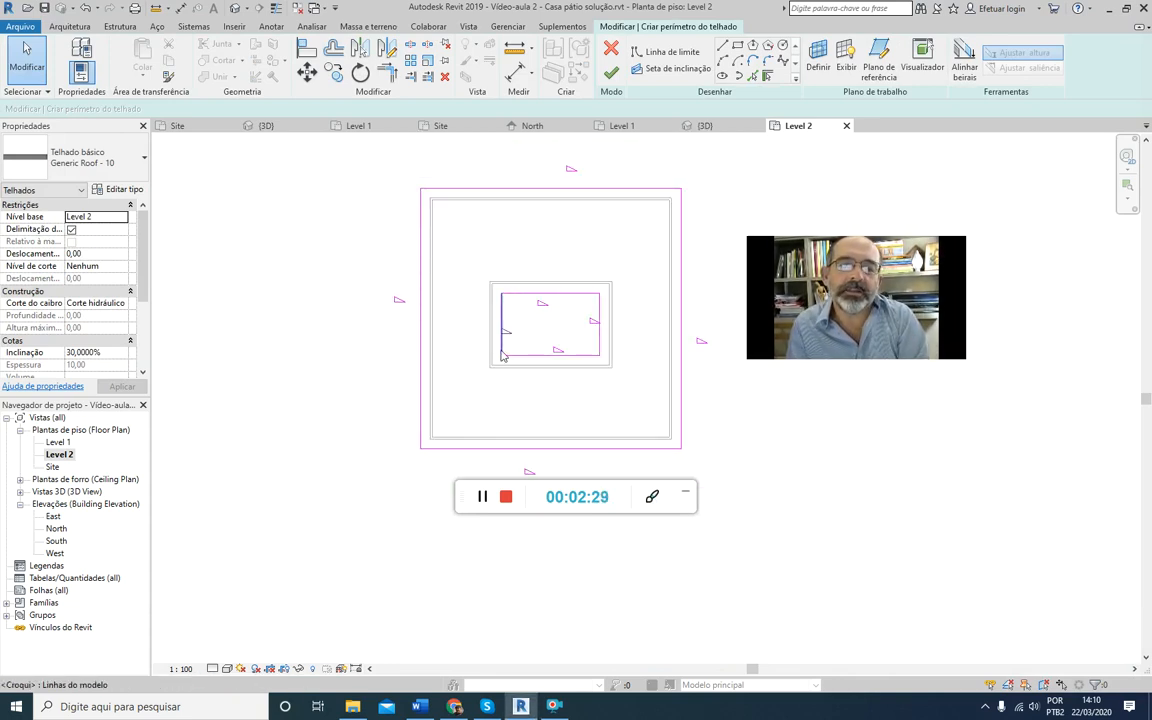
click(502, 340)
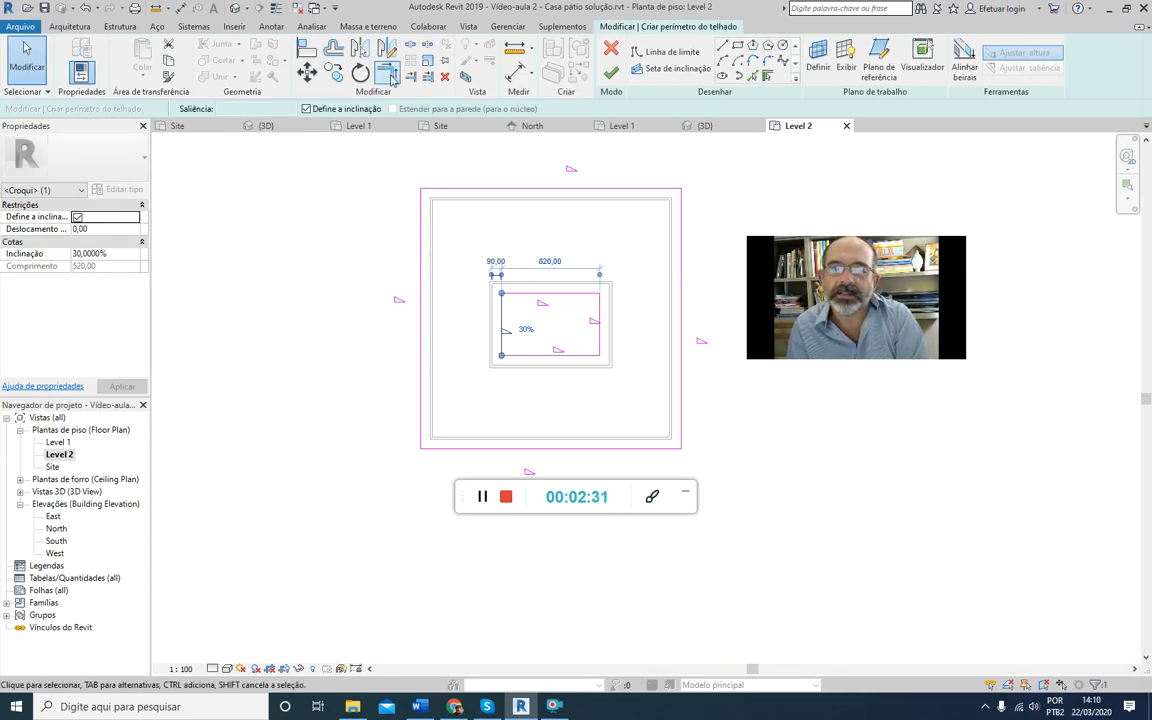
drag(854, 256, 319, 155)
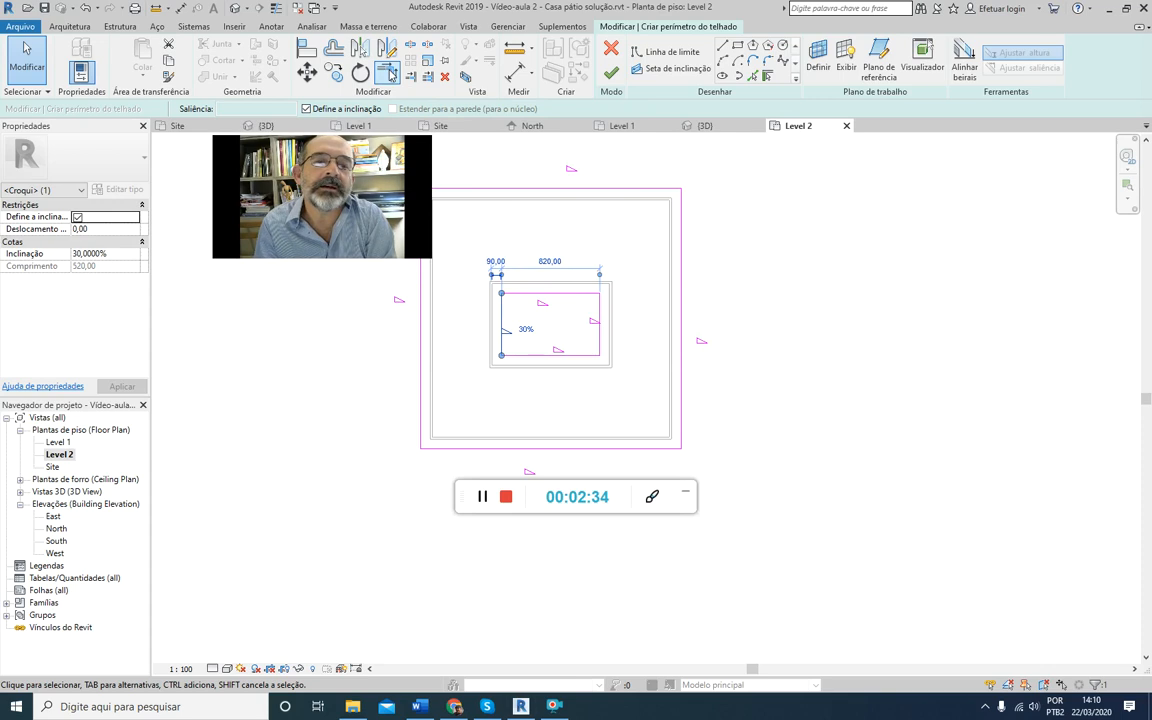
drag(345, 135, 882, 218)
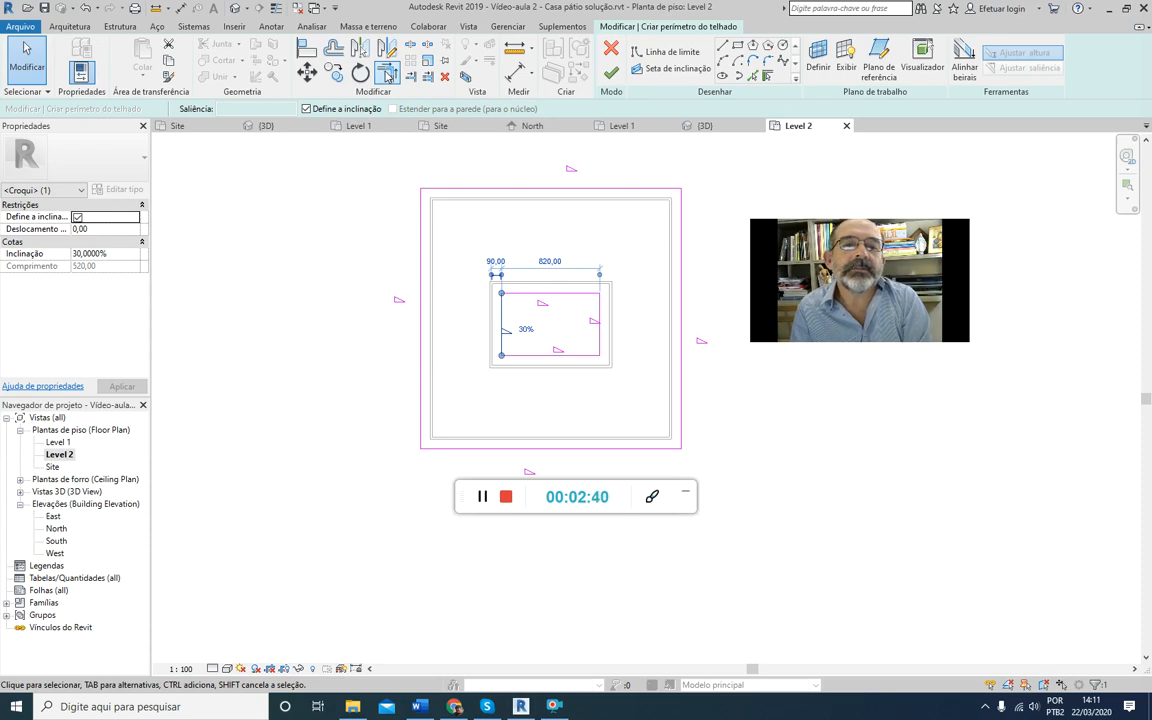
click(388, 76)
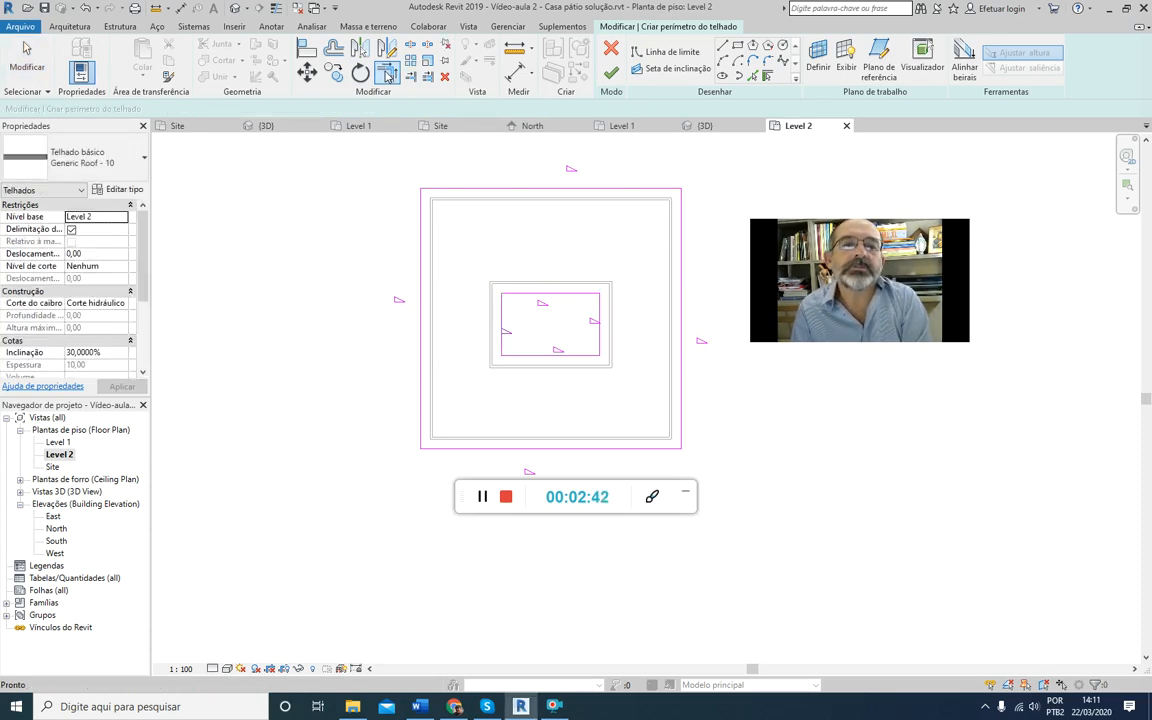
click(503, 340)
click(449, 449)
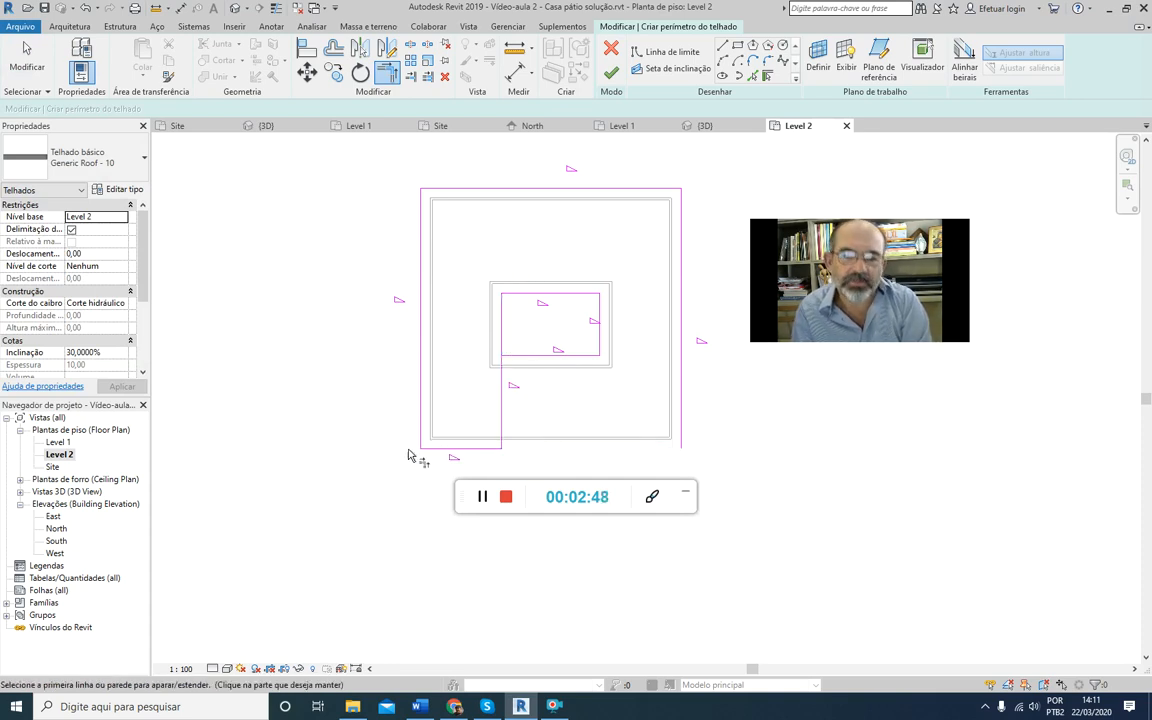
Step: Draw a boundary line about 600 long from the outer right line's lower end leftward along the lower eave
click(725, 46)
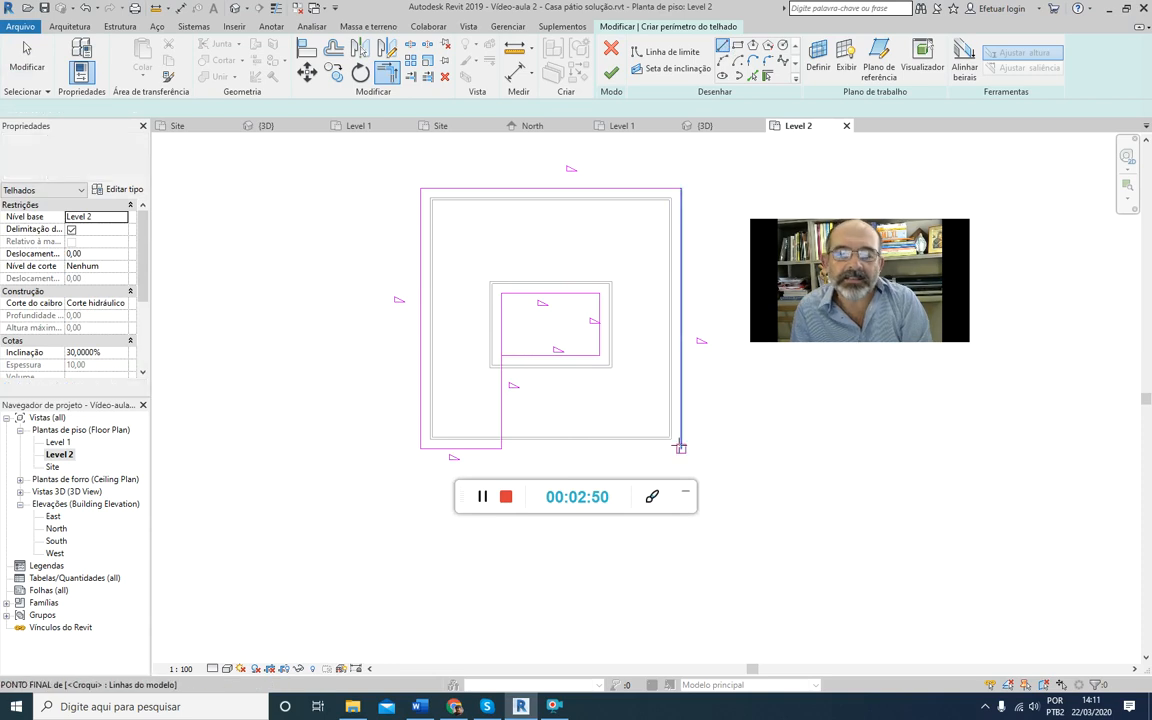
click(680, 449)
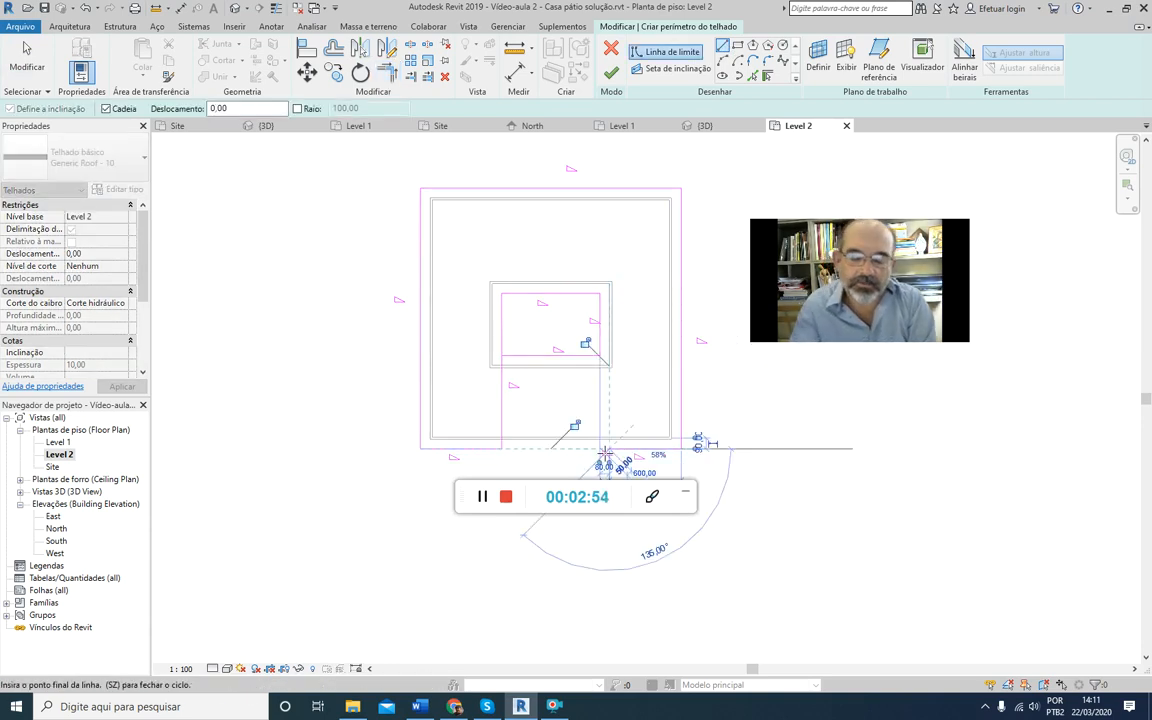
click(608, 449)
key(Escape)
key(Escape)
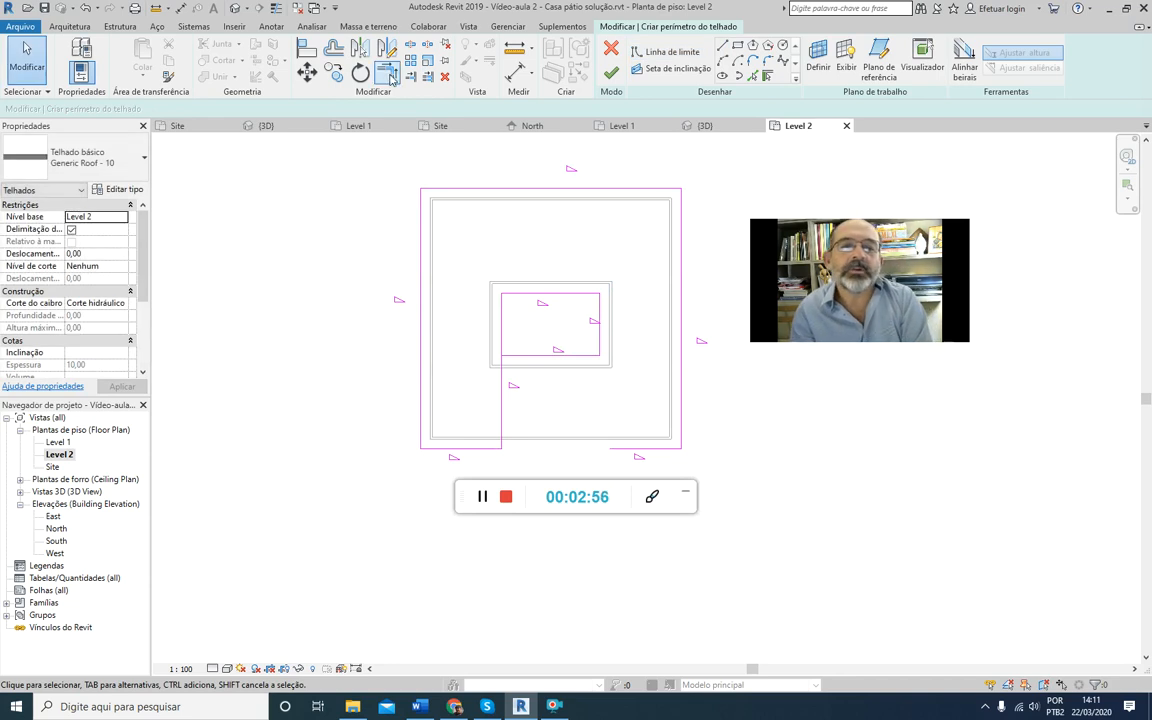
drag(902, 304, 396, 204)
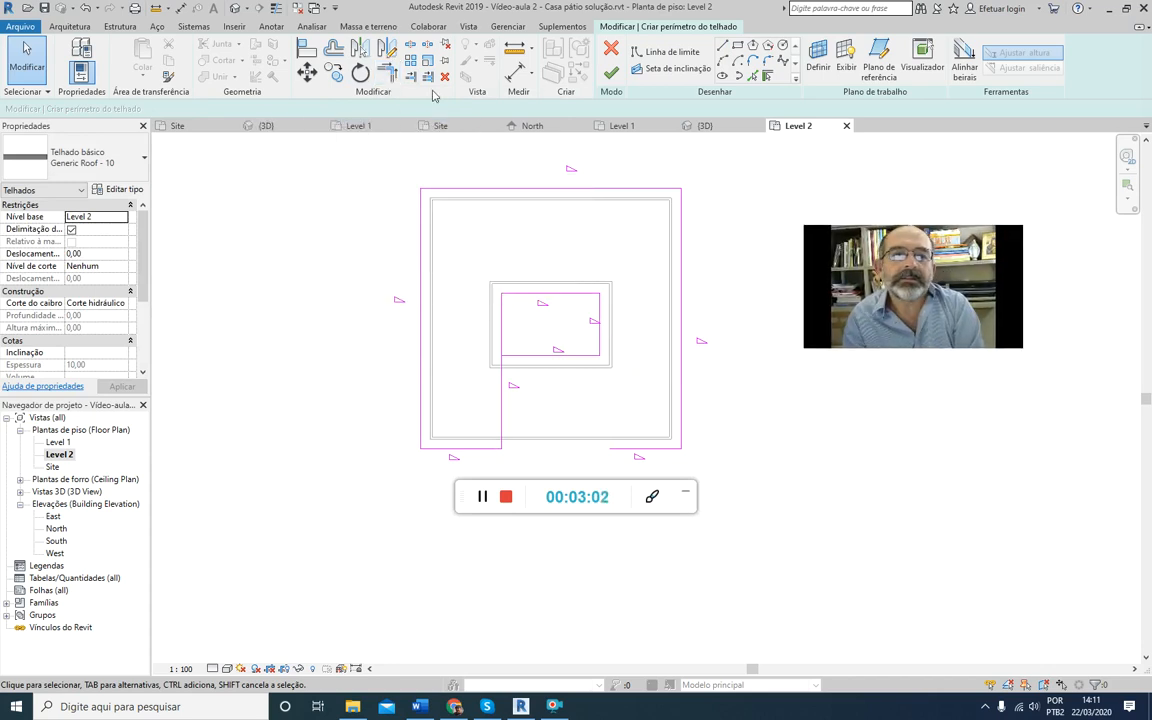
Step: Trim/extend the new lower right line and the inner boundary's right line to a corner, and delete the inner boundary's lower line
click(387, 72)
click(629, 449)
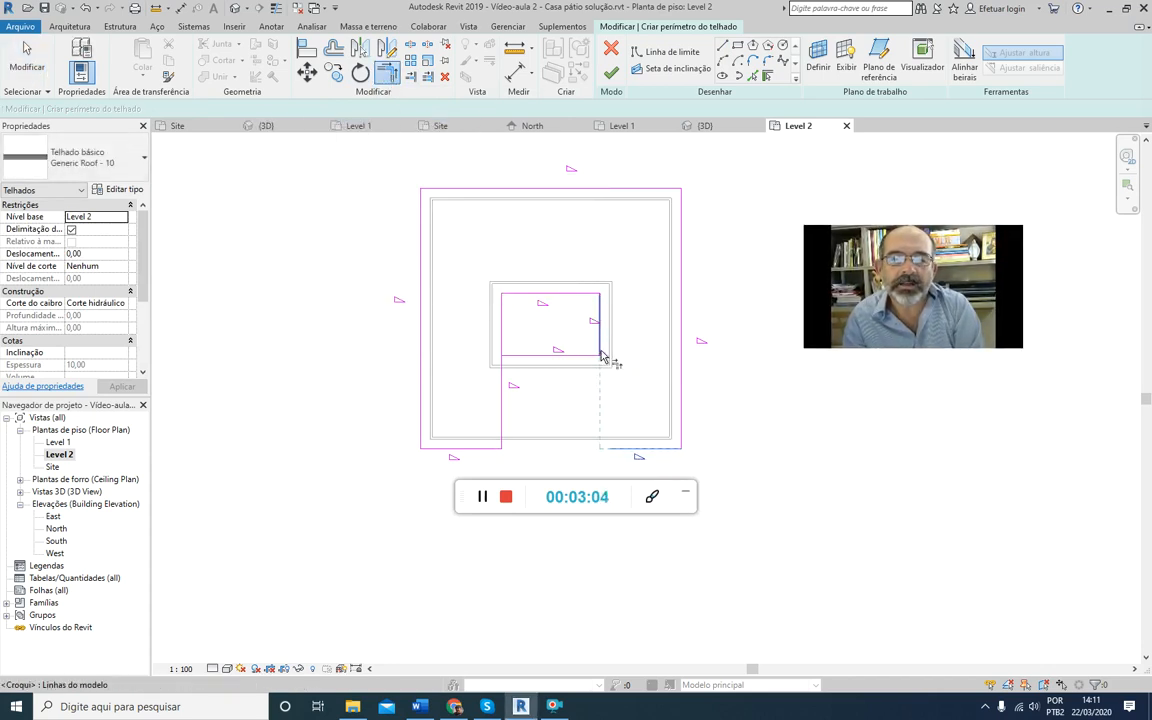
click(600, 355)
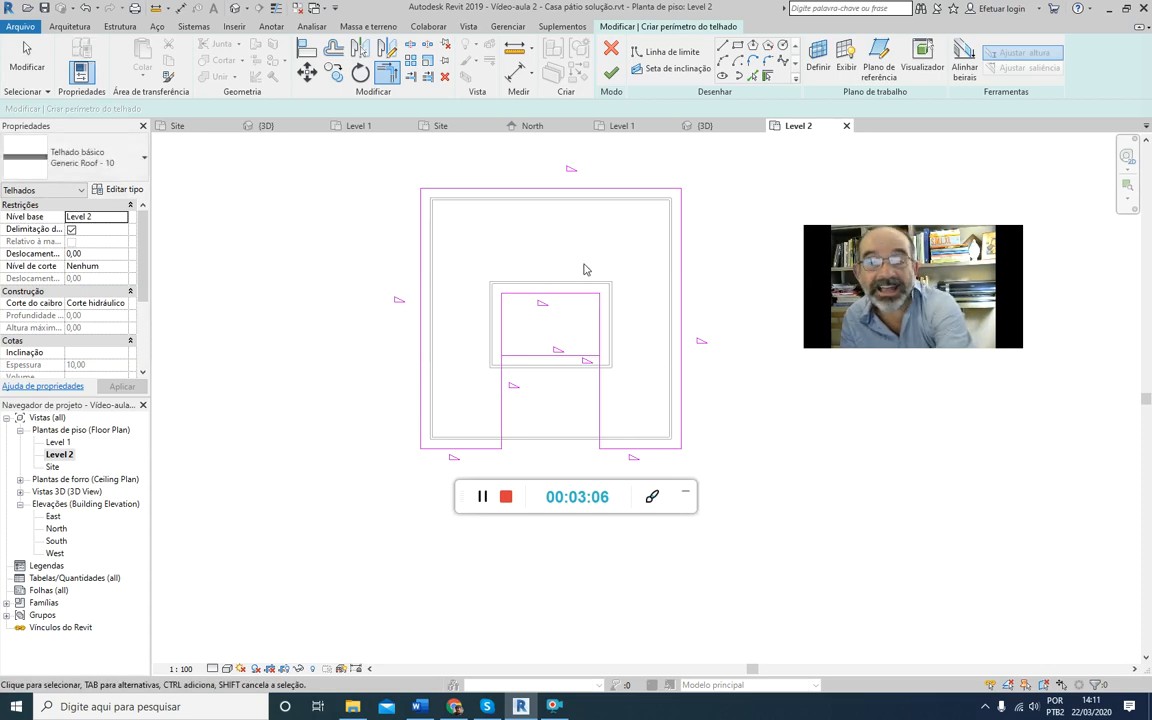
key(Escape)
click(522, 356)
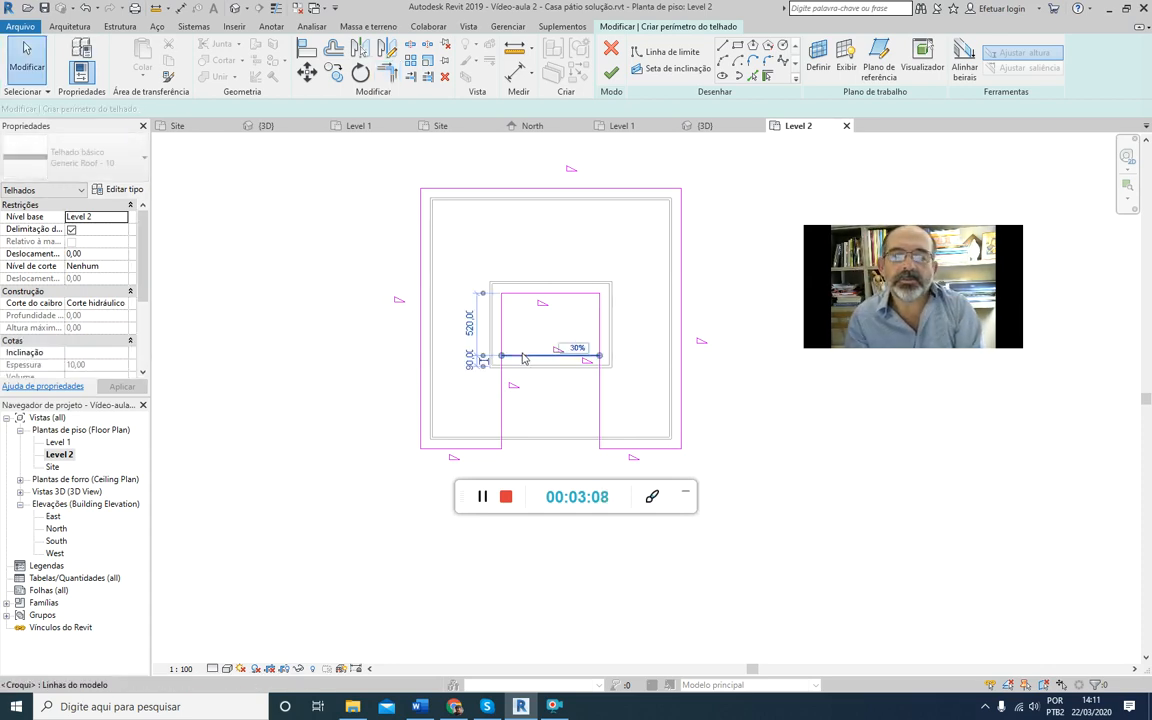
click(528, 362)
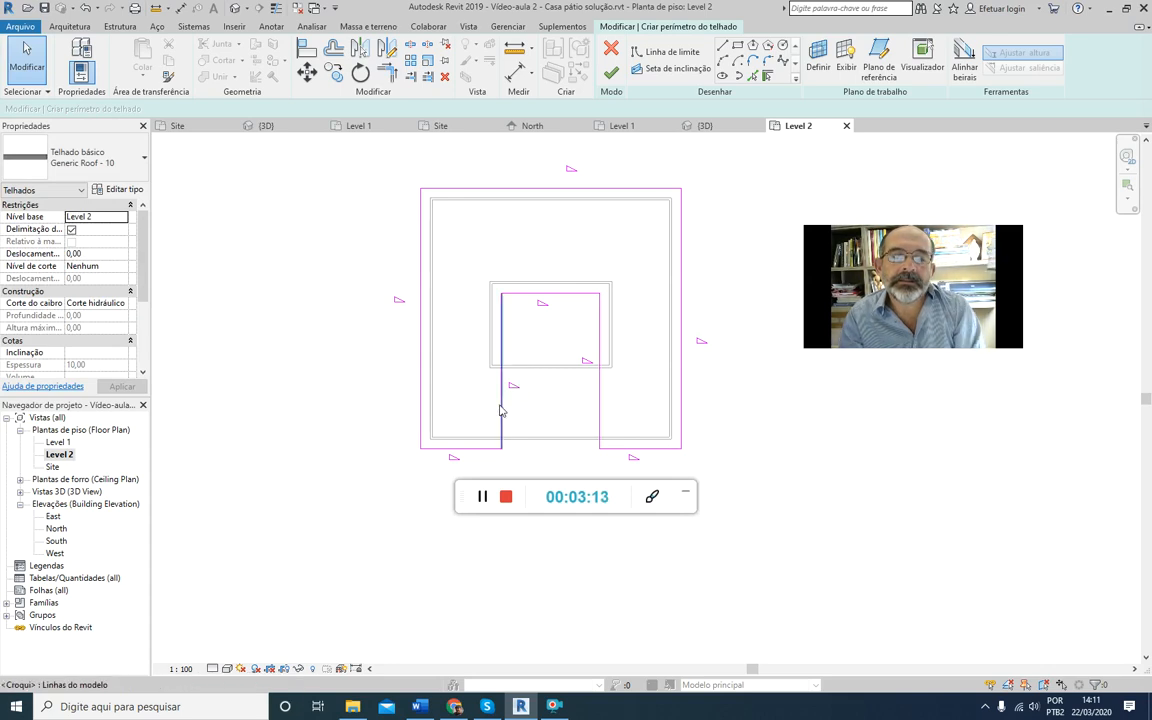
Step: Check the slopes of the inner side lines and lower edges, and set the lower right boundary line's slope to 30%
click(502, 388)
click(600, 410)
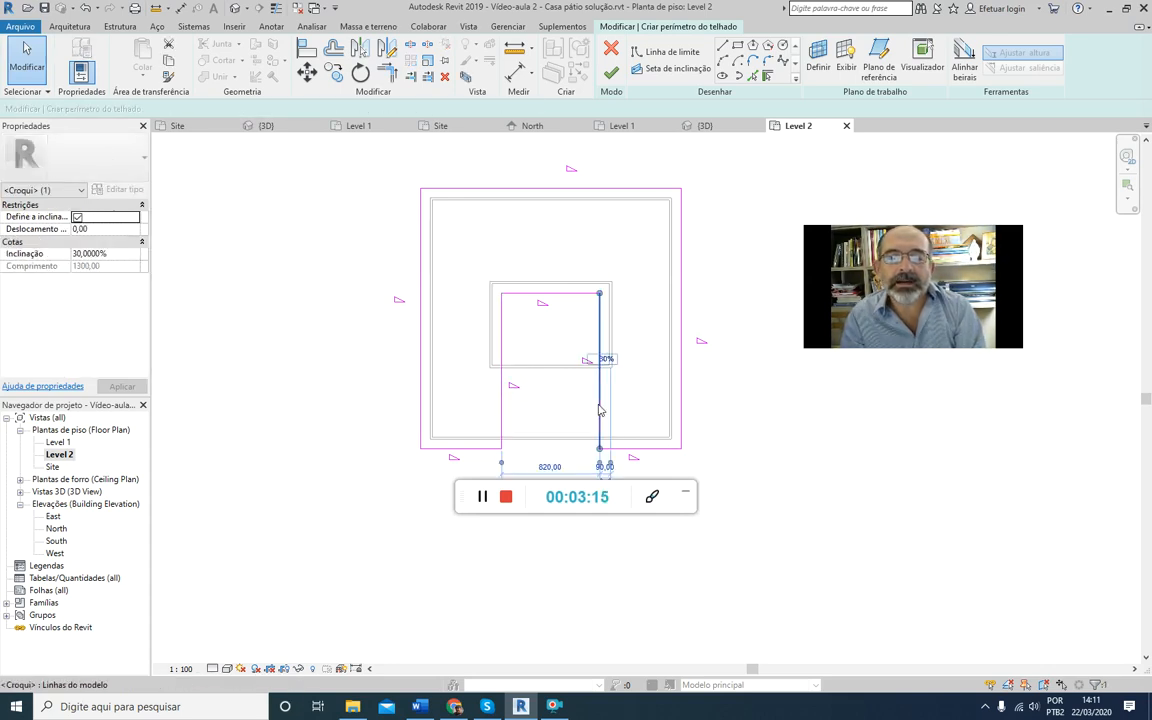
click(504, 401)
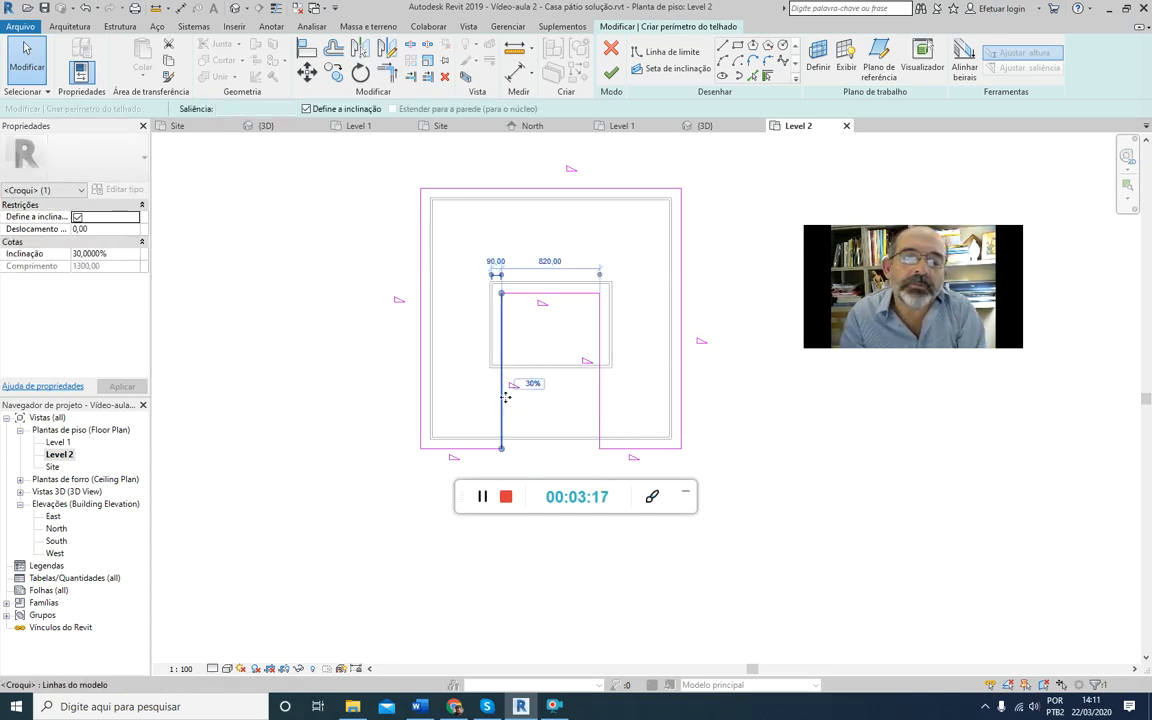
click(467, 453)
click(468, 451)
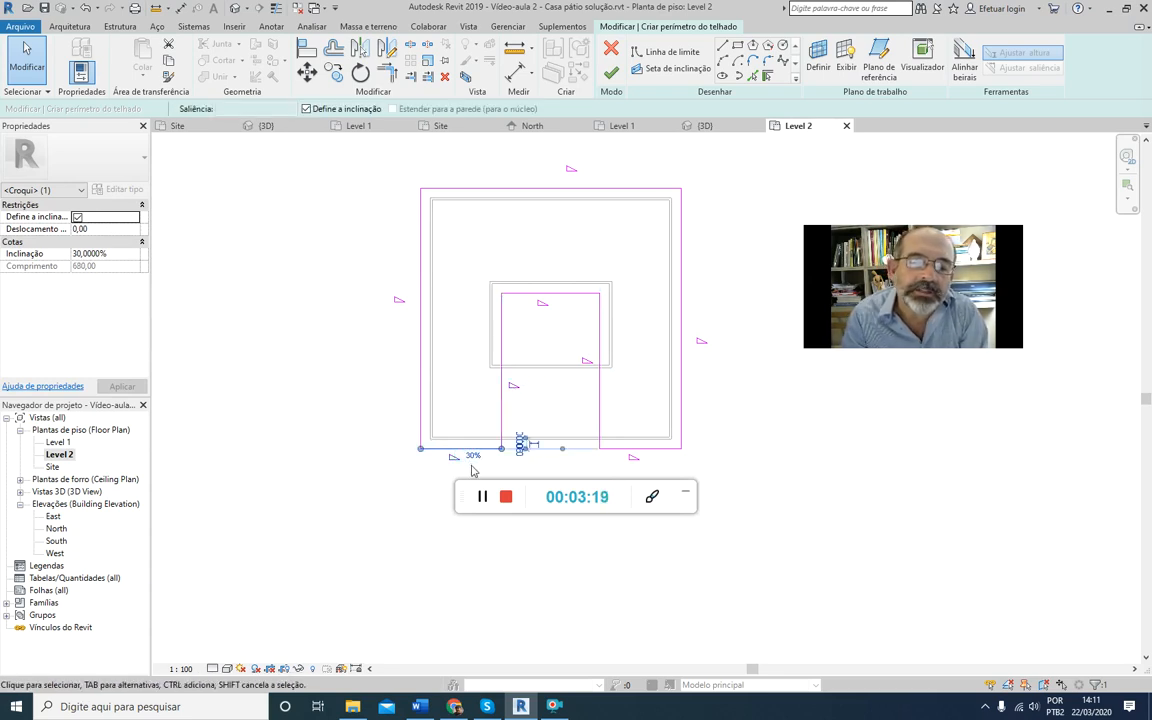
click(625, 451)
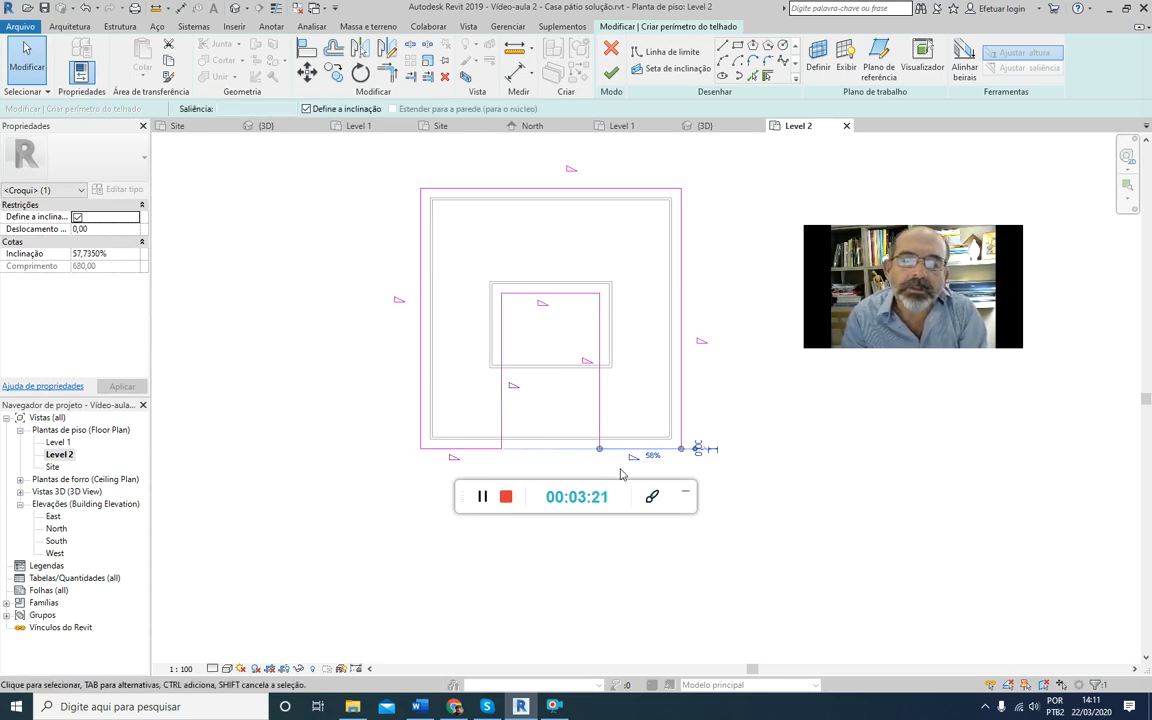
click(652, 456)
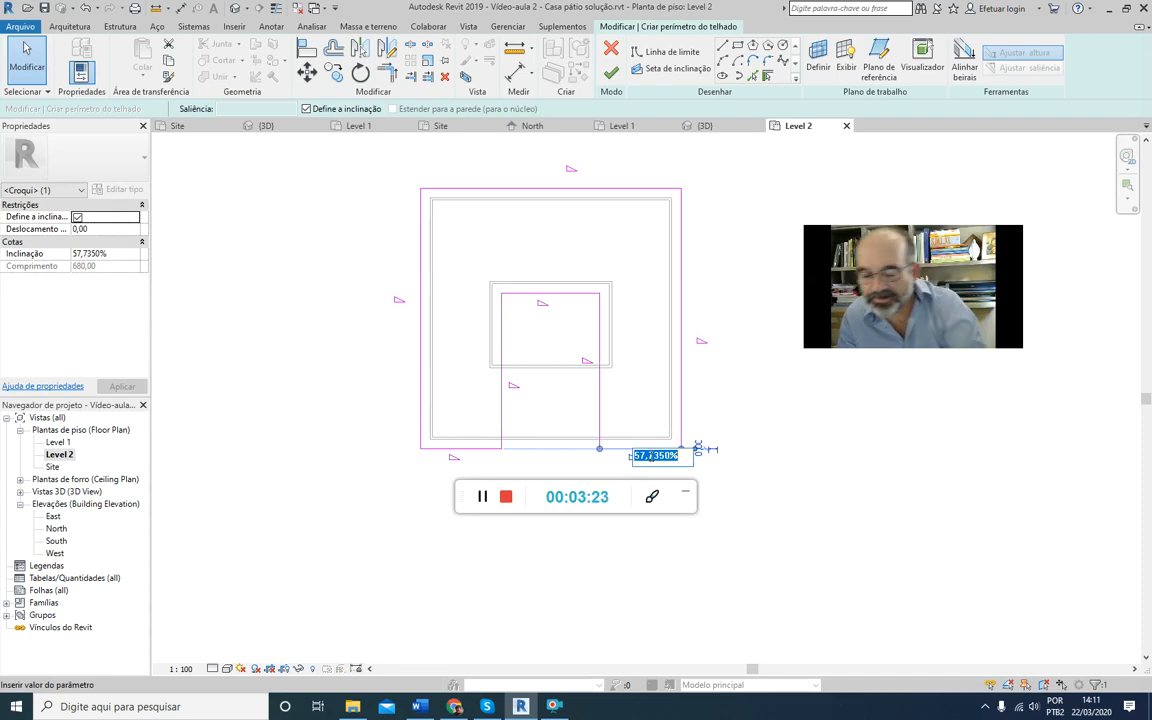
text(3)
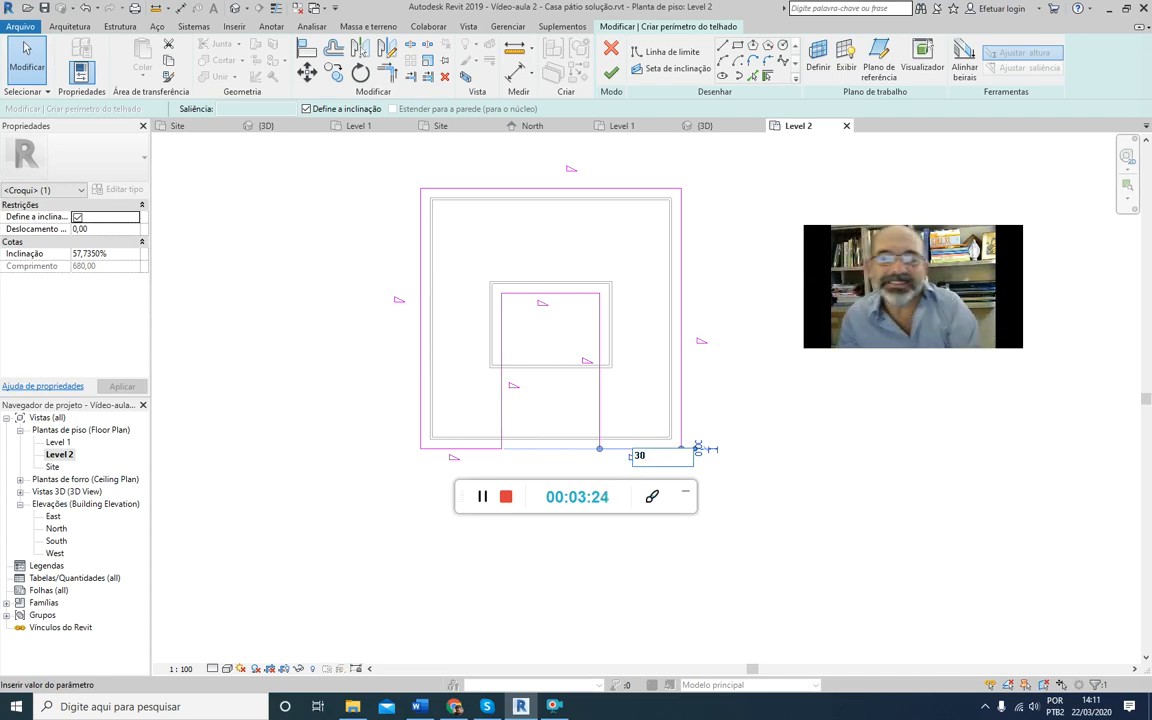
text(0)
key(Return)
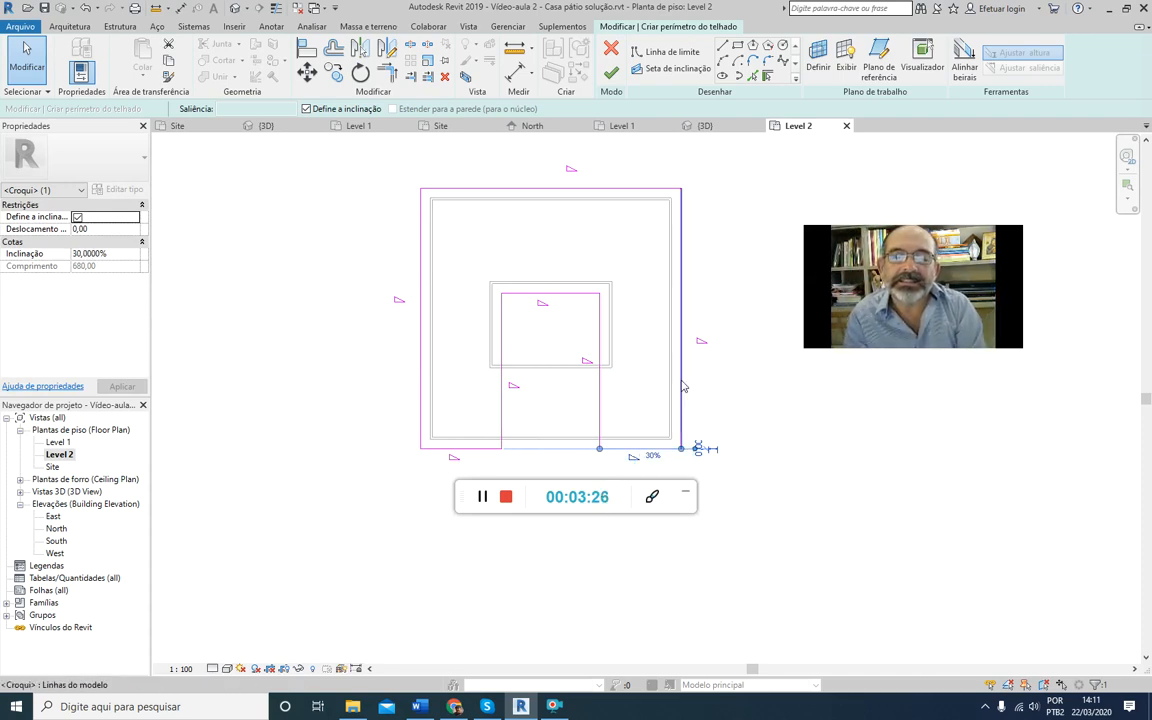
Step: Check the slopes of the remaining side lines, finish the U-shaped roof and view it in 3D
click(681, 338)
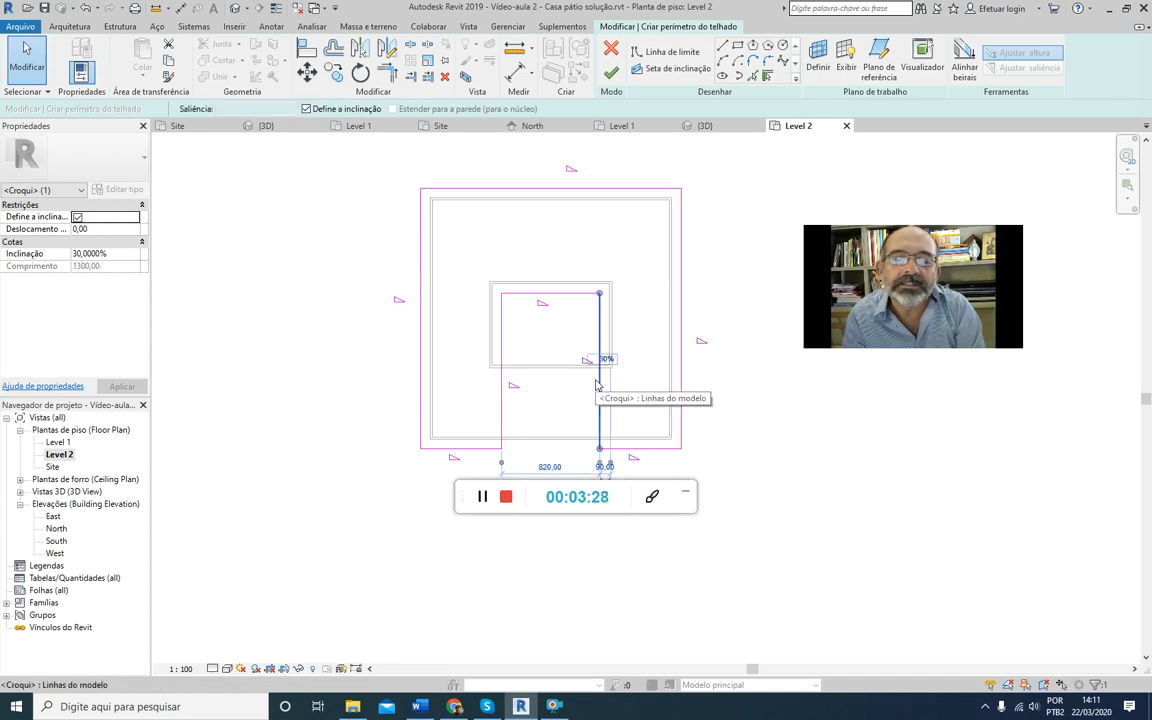
click(599, 385)
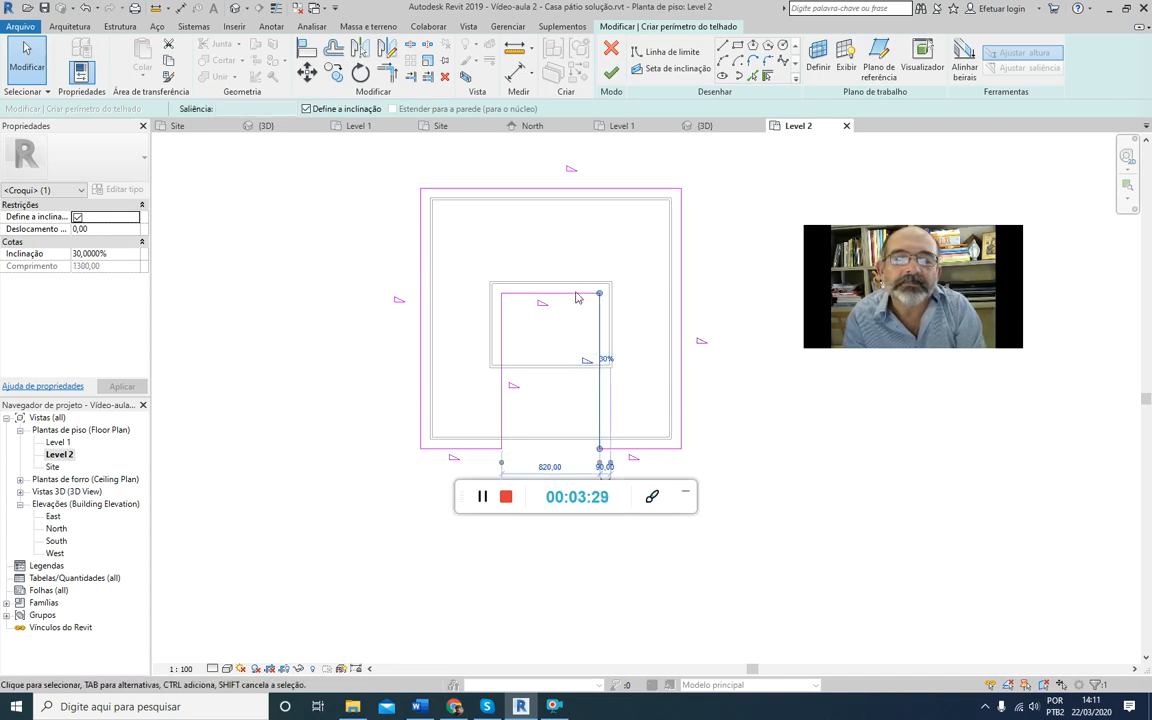
click(503, 332)
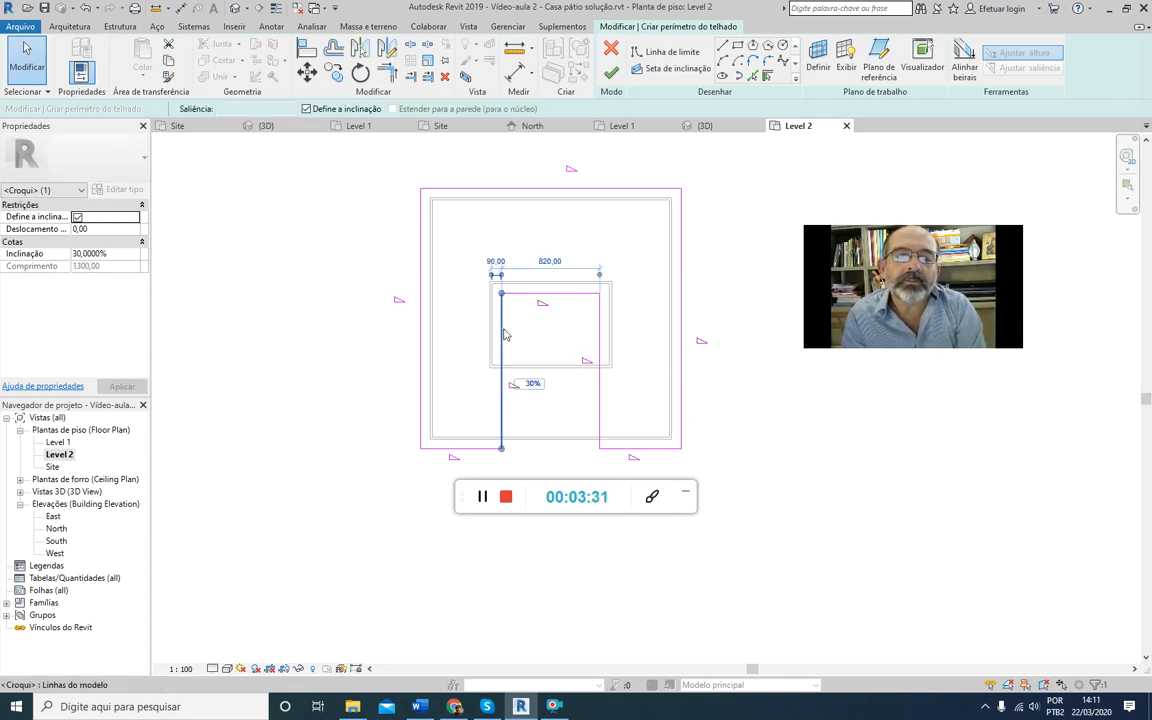
click(421, 340)
click(360, 302)
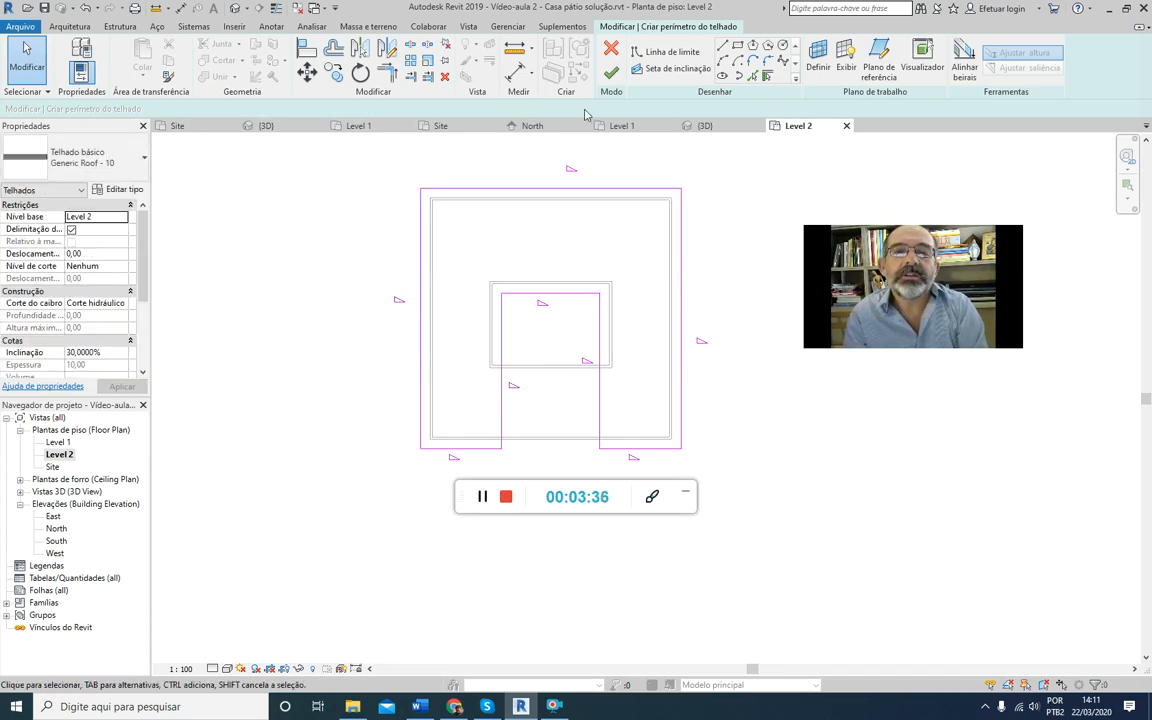
click(611, 75)
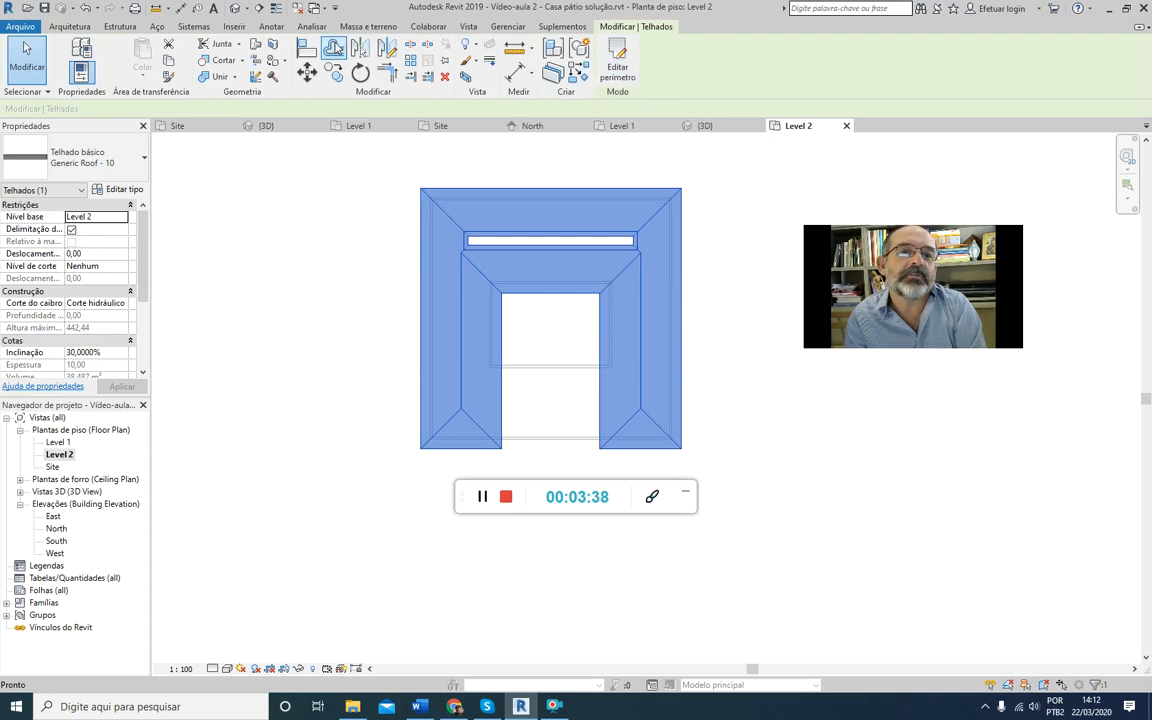
click(235, 9)
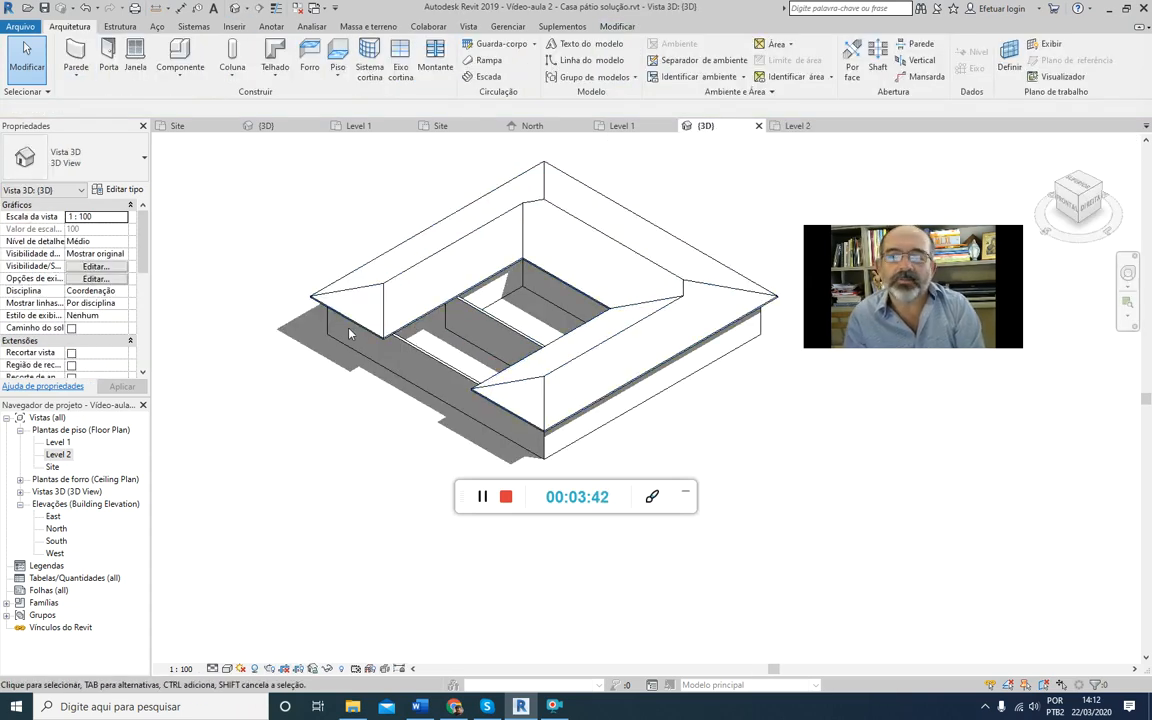
Step: Start a second footprint roof on Level 2, picking lines offset 80 outward from the lower, left and right outer walls and into the courtyard from its lower wall
double_click(59, 455)
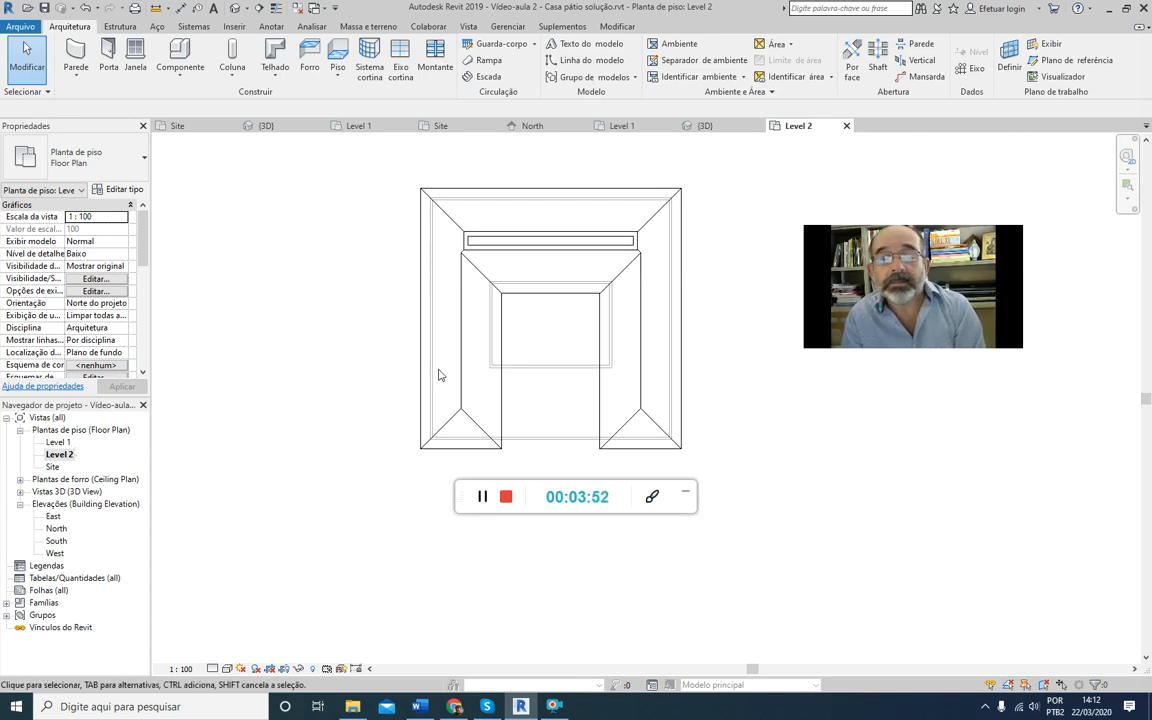
scroll(391, 360, up, 2)
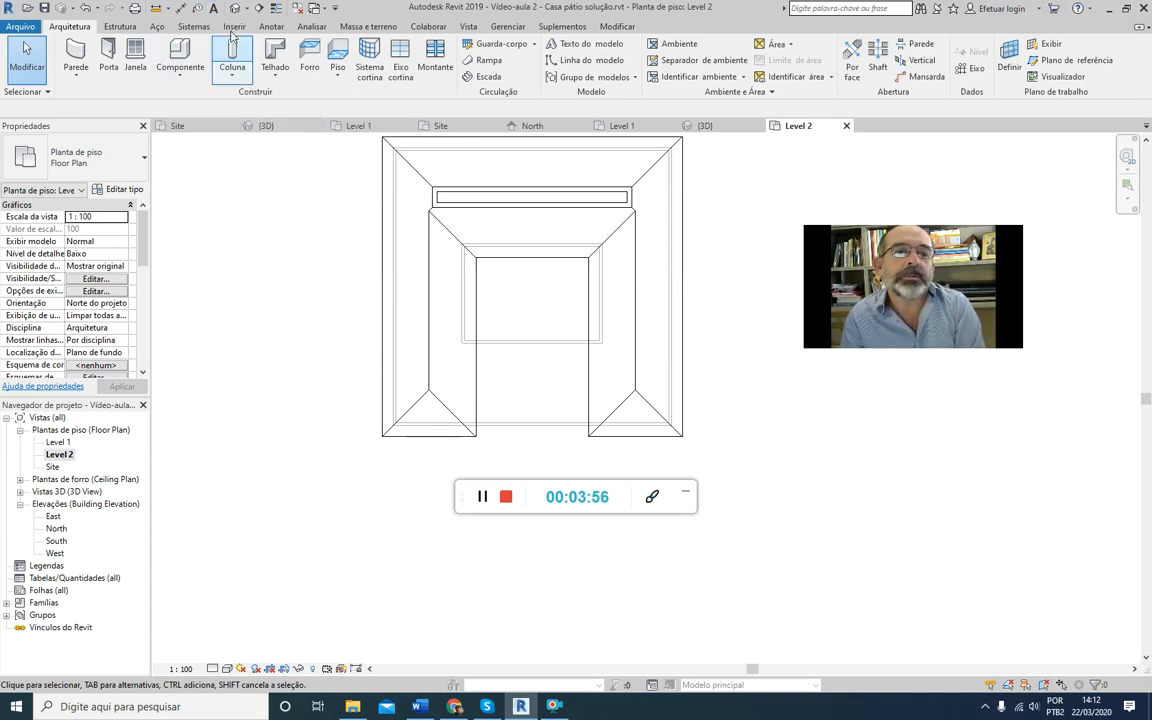
click(279, 57)
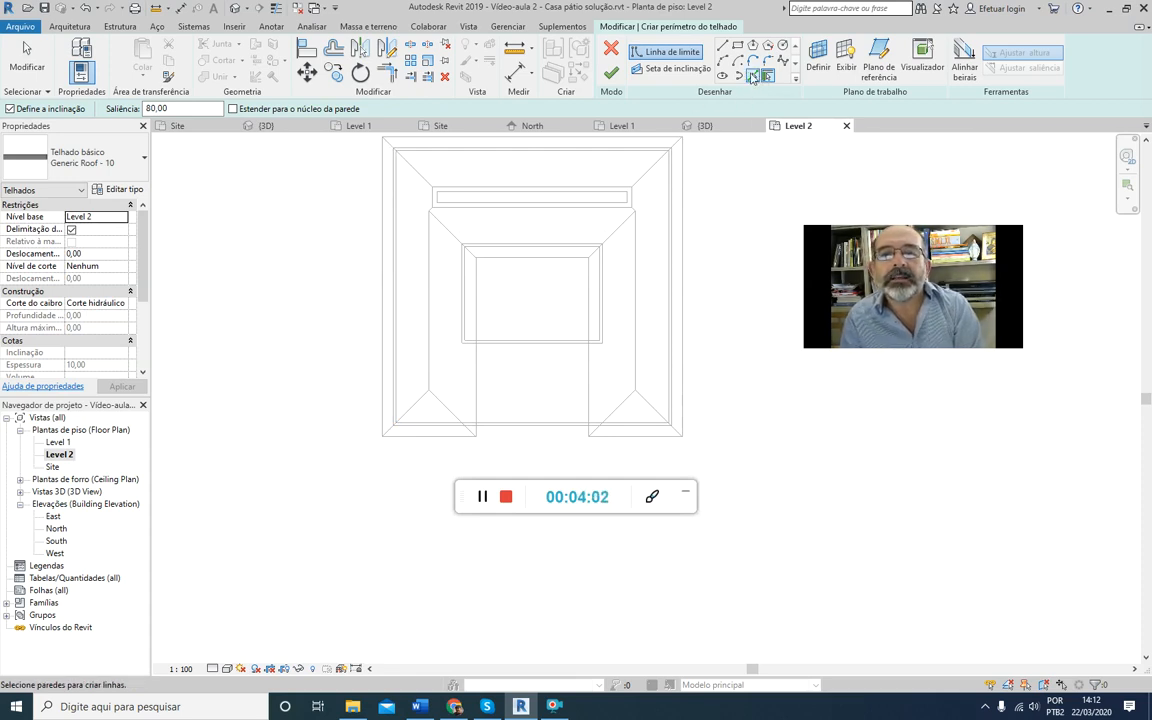
click(753, 76)
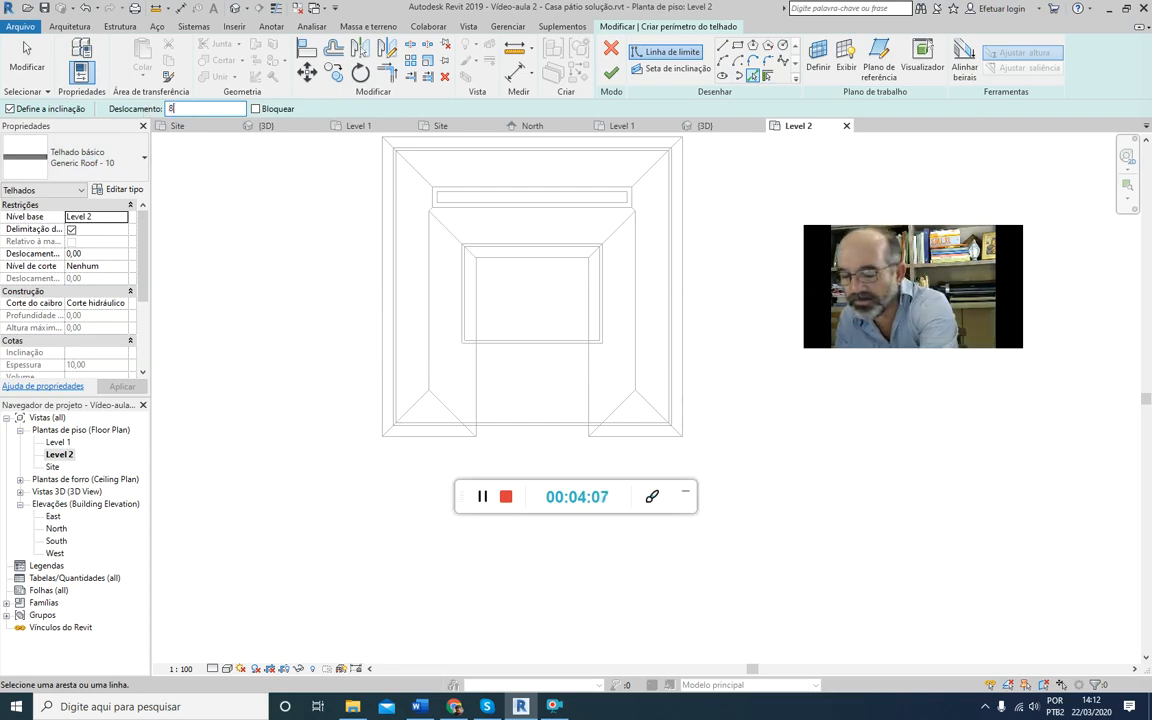
click(506, 432)
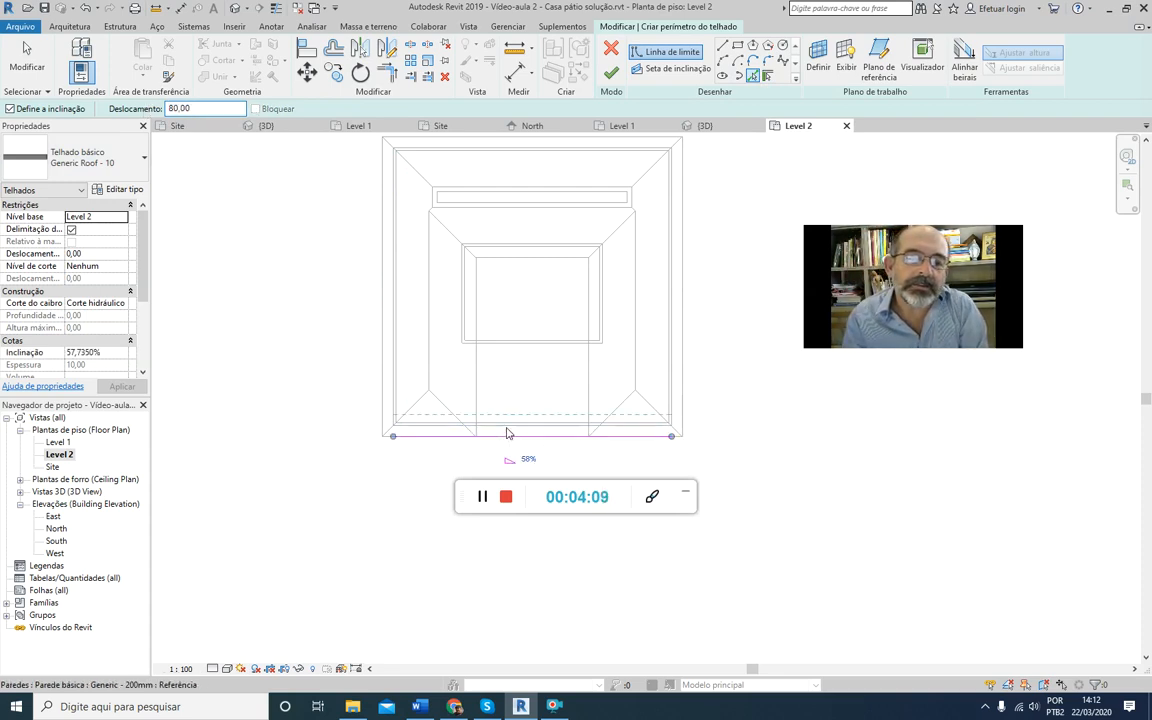
click(394, 388)
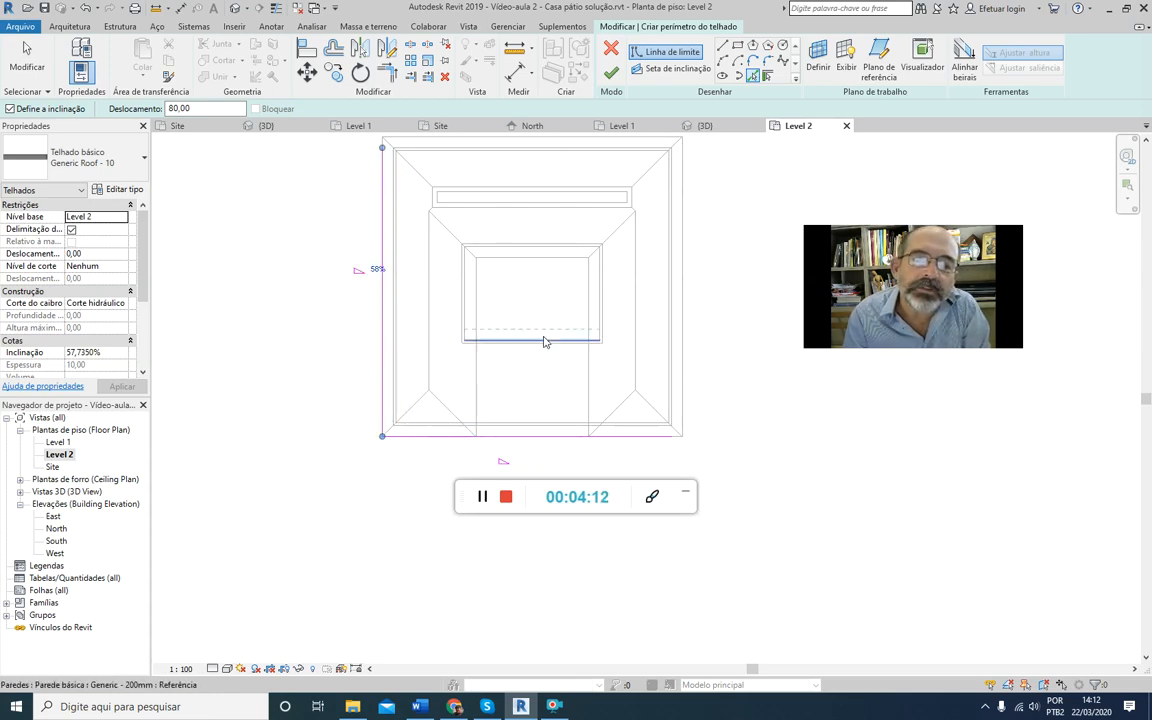
click(544, 342)
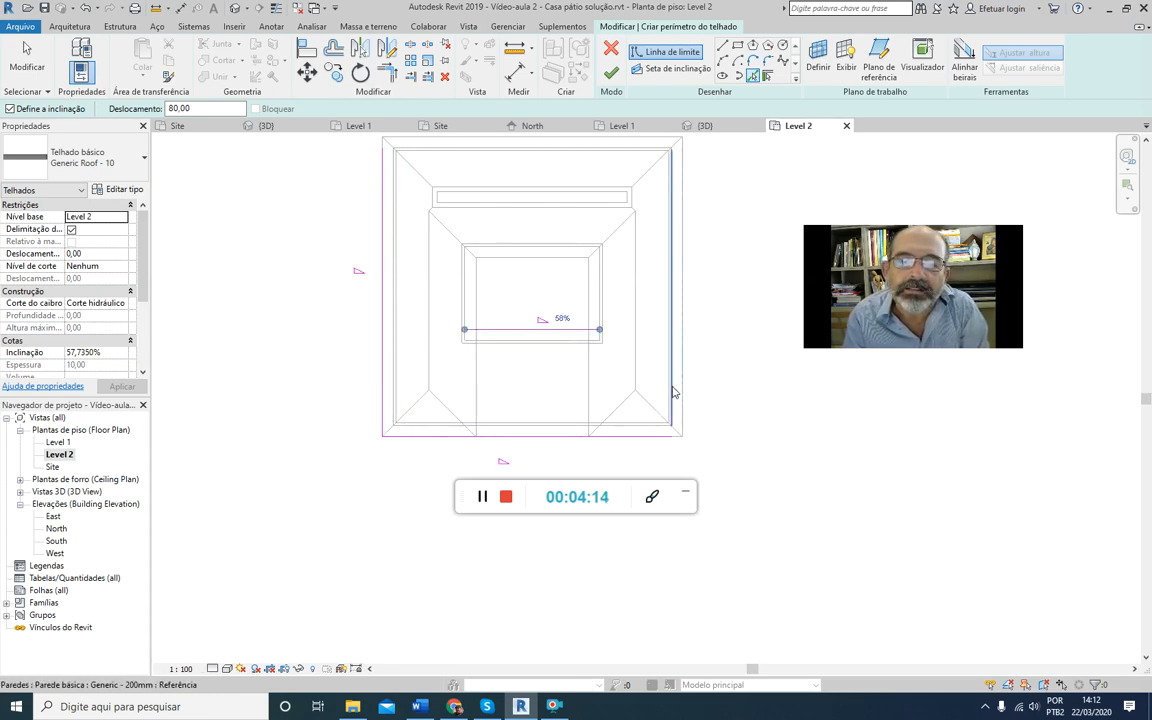
click(673, 392)
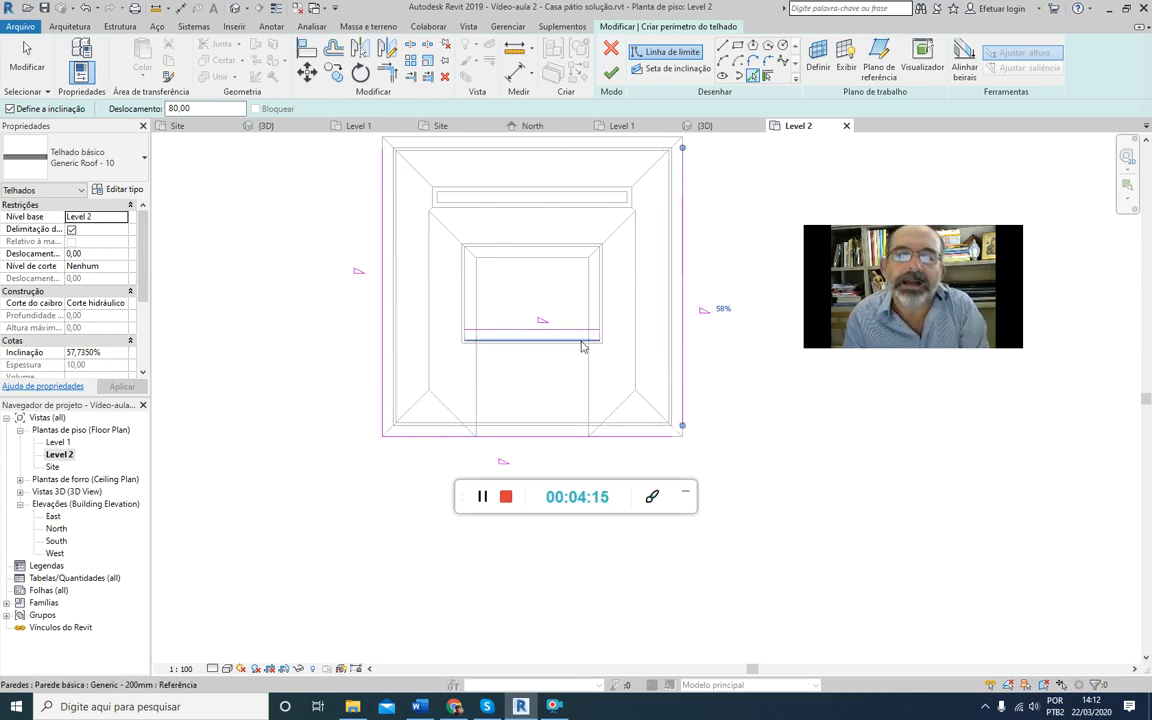
Step: Trim/extend the second roof's boundary lines at their corners into a closed rectangle over the house's lower wing
click(386, 73)
click(545, 329)
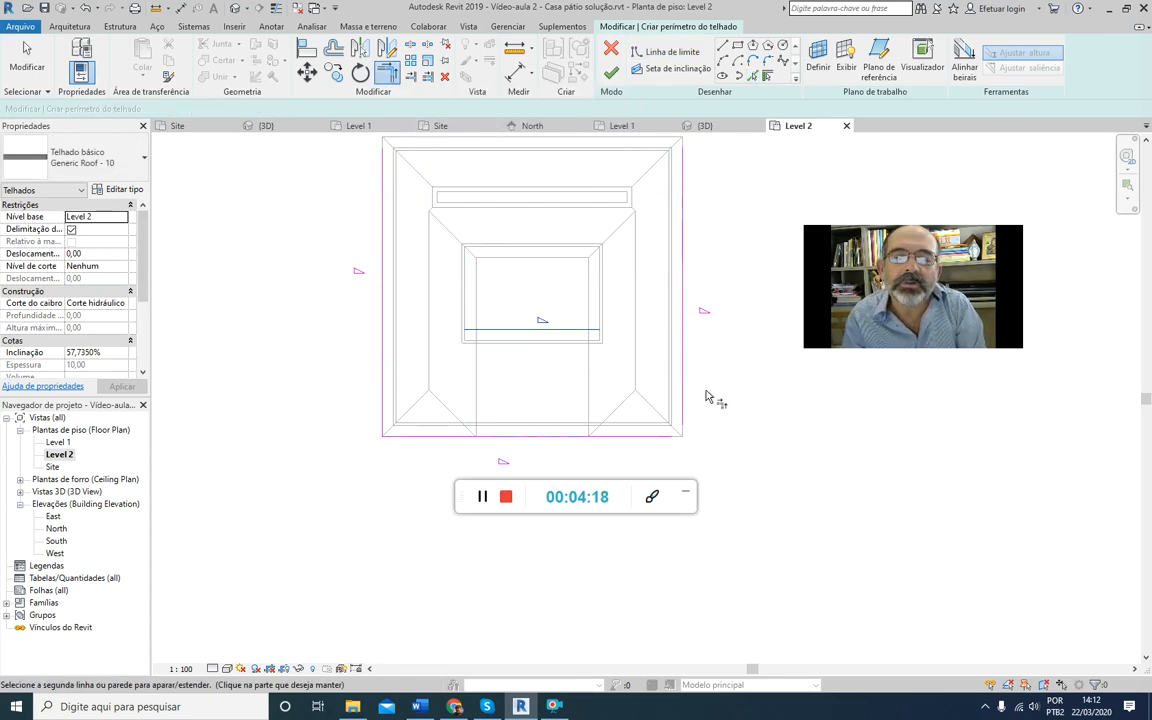
click(682, 405)
click(657, 437)
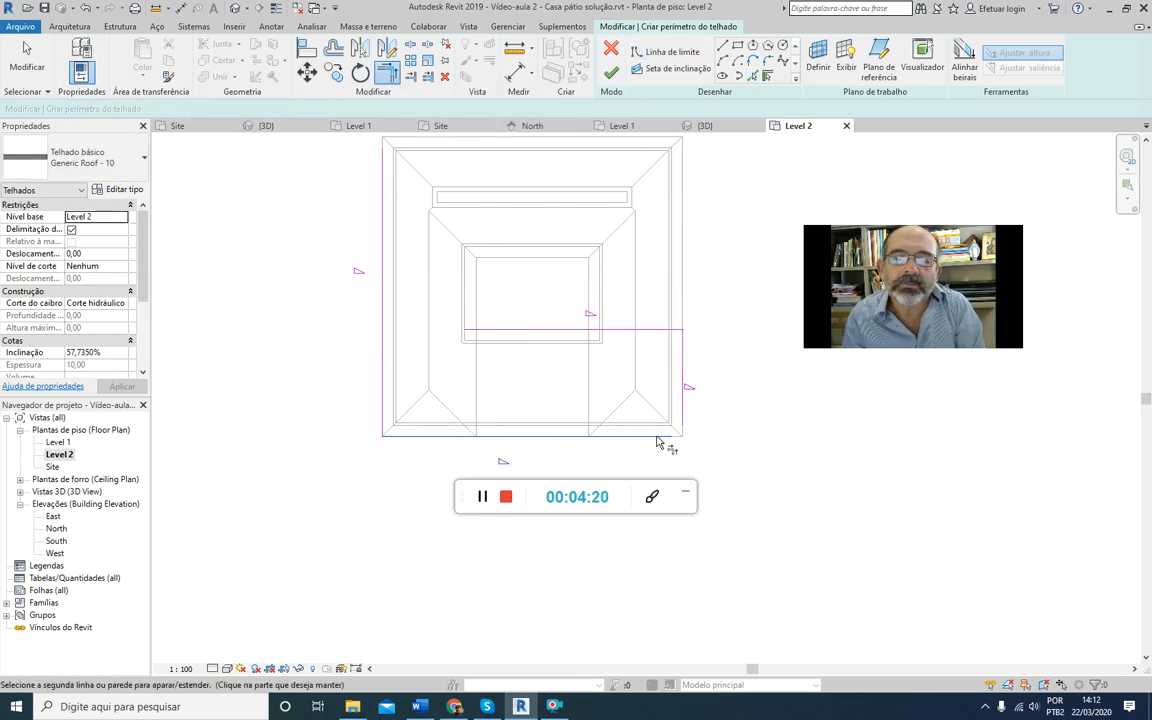
click(682, 405)
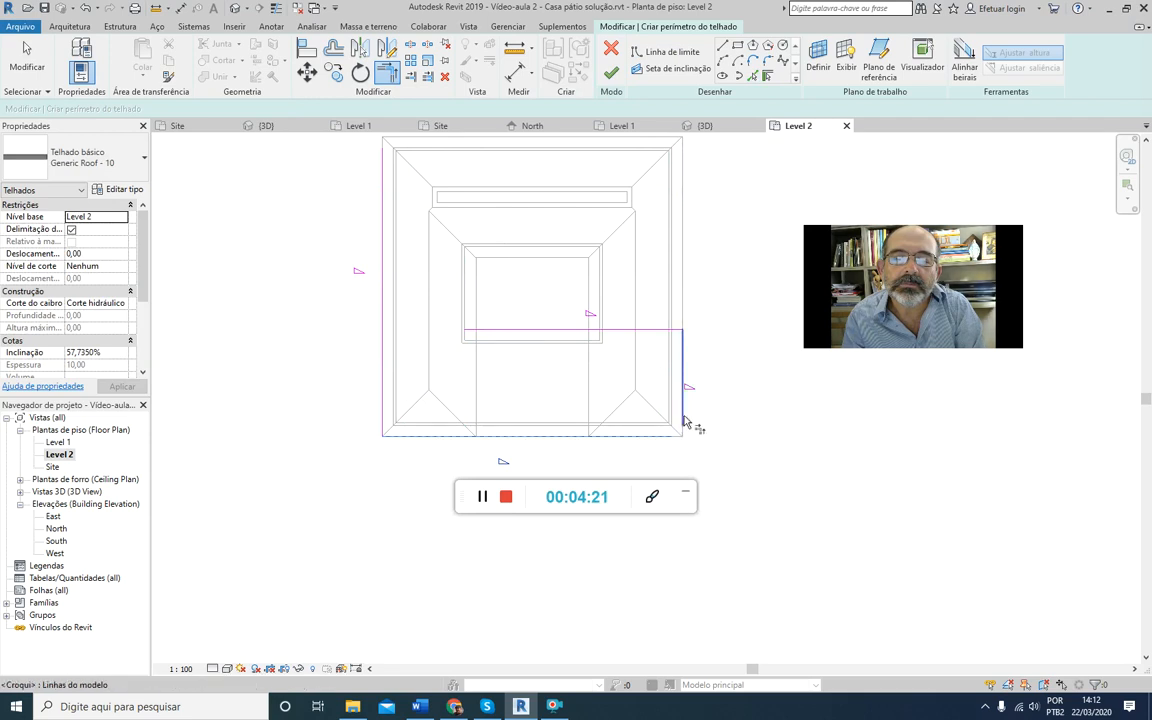
click(504, 330)
click(383, 378)
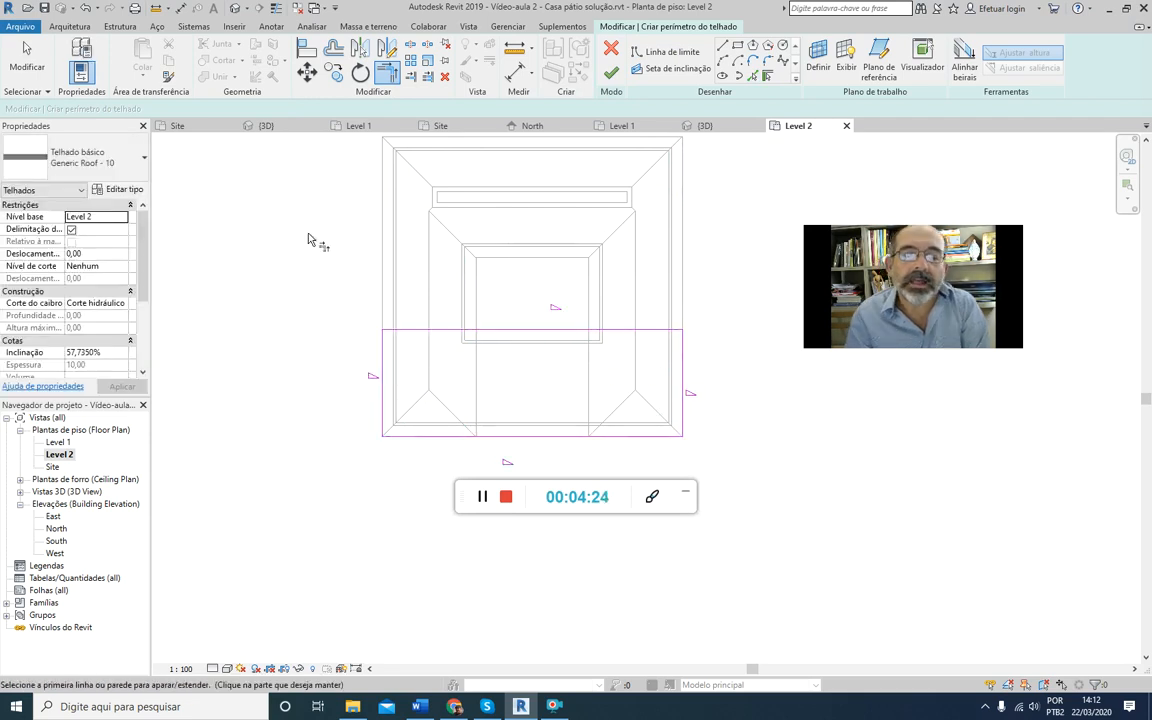
key(Escape)
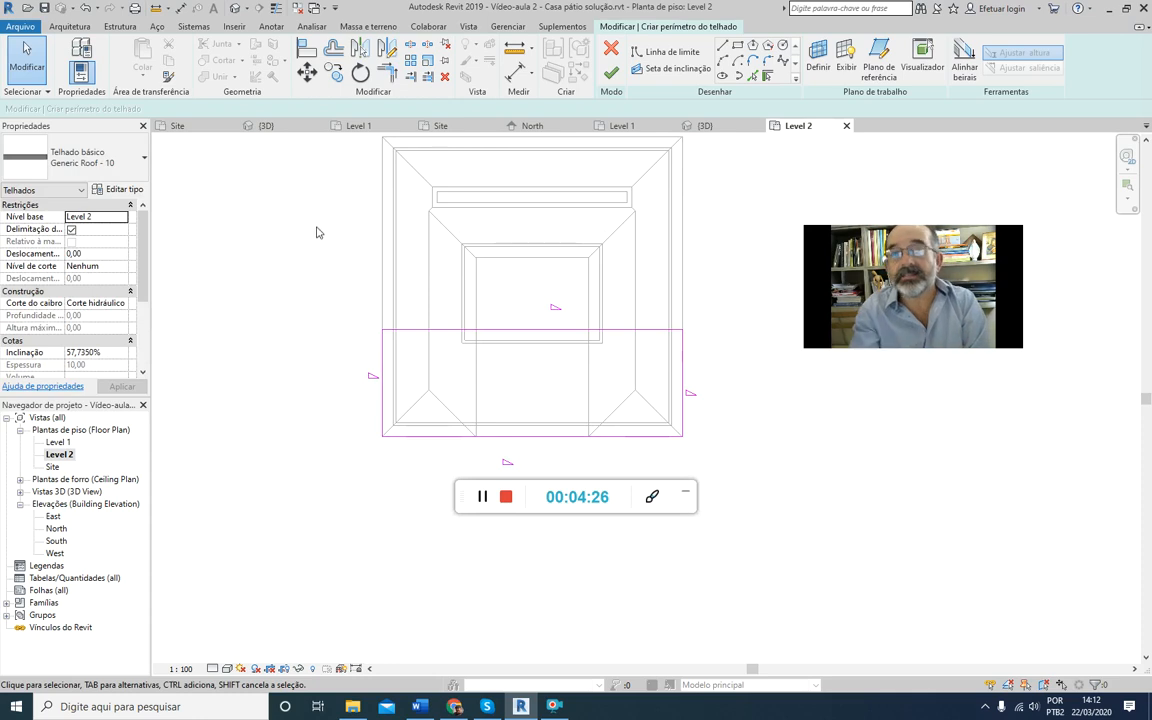
Step: Set the slope of all four boundary lines of the second roof to 30%, finish the roof and view it in 3D
mouse_move(297, 232)
mouse_down()
mouse_move(356, 368)
mouse_move(695, 440)
mouse_up()
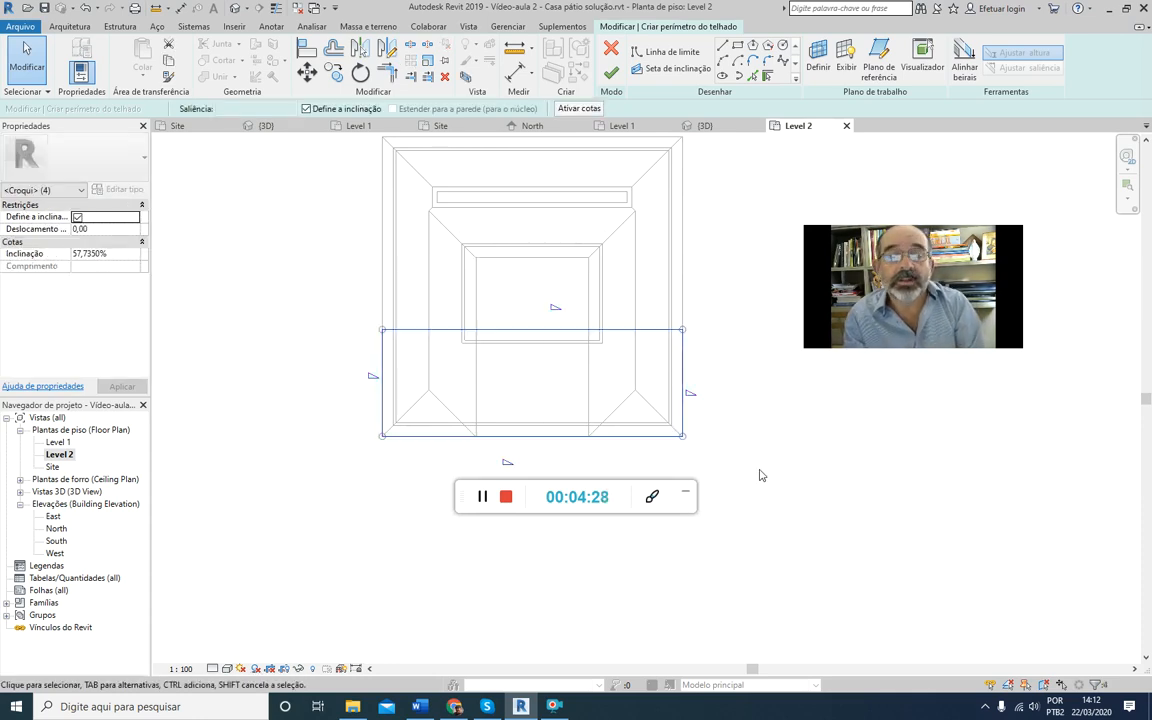
click(126, 255)
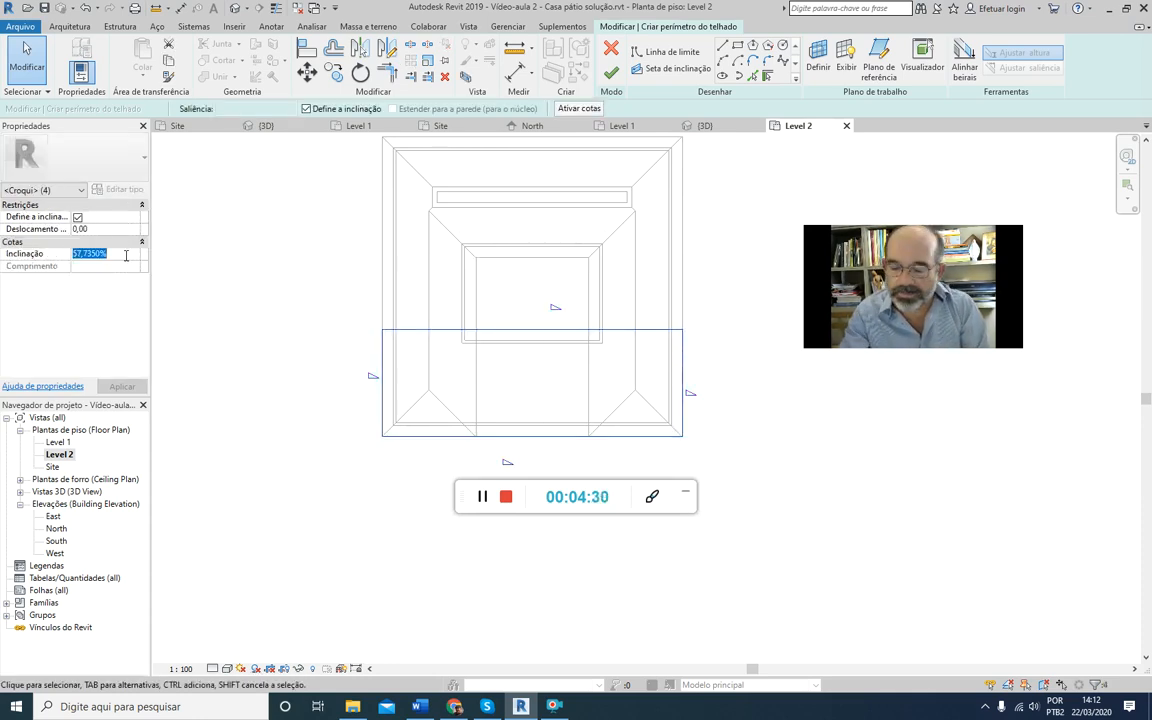
click(122, 386)
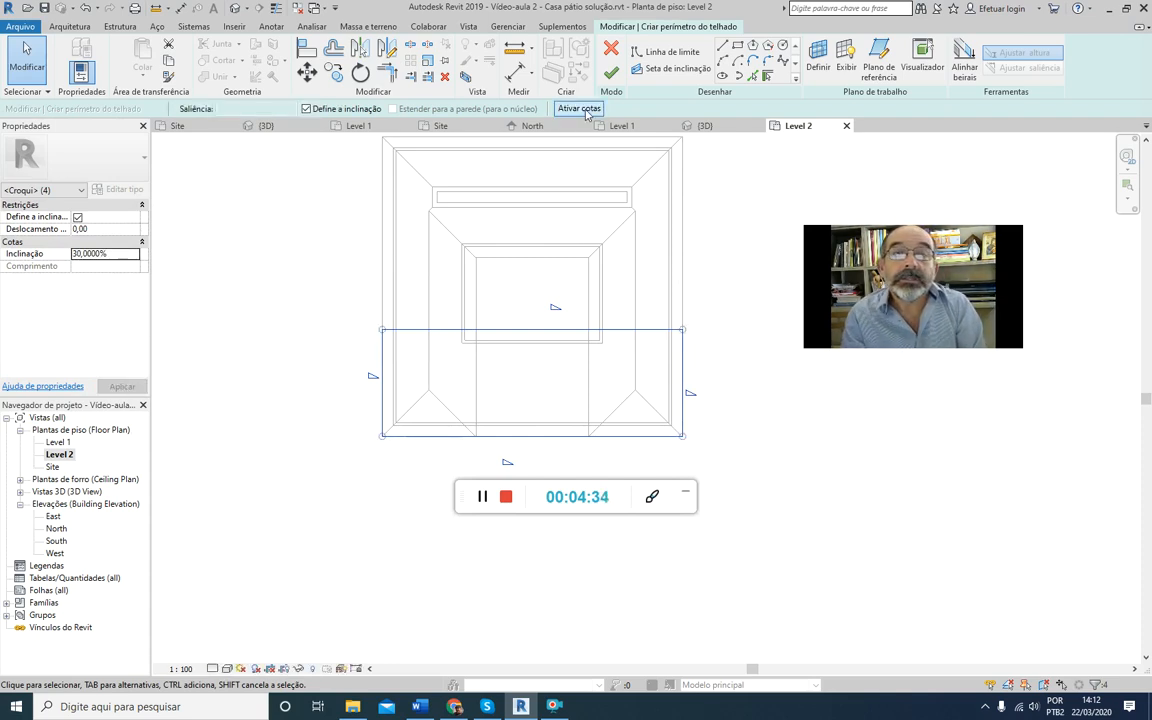
click(611, 73)
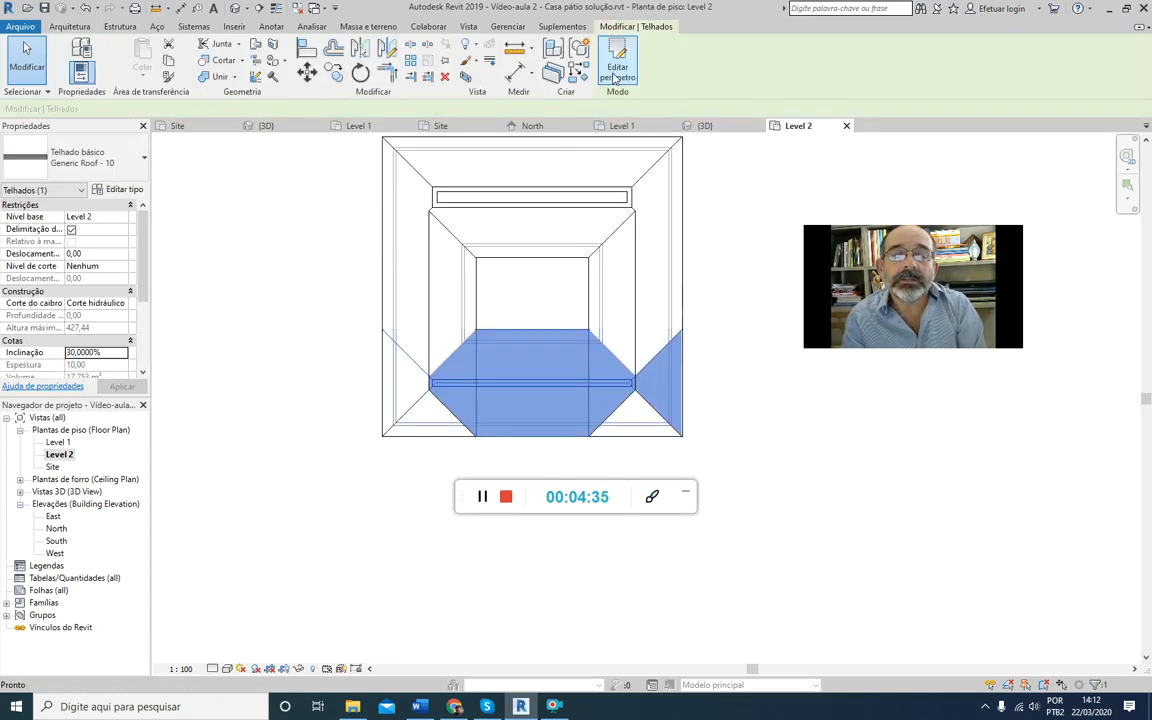
click(234, 9)
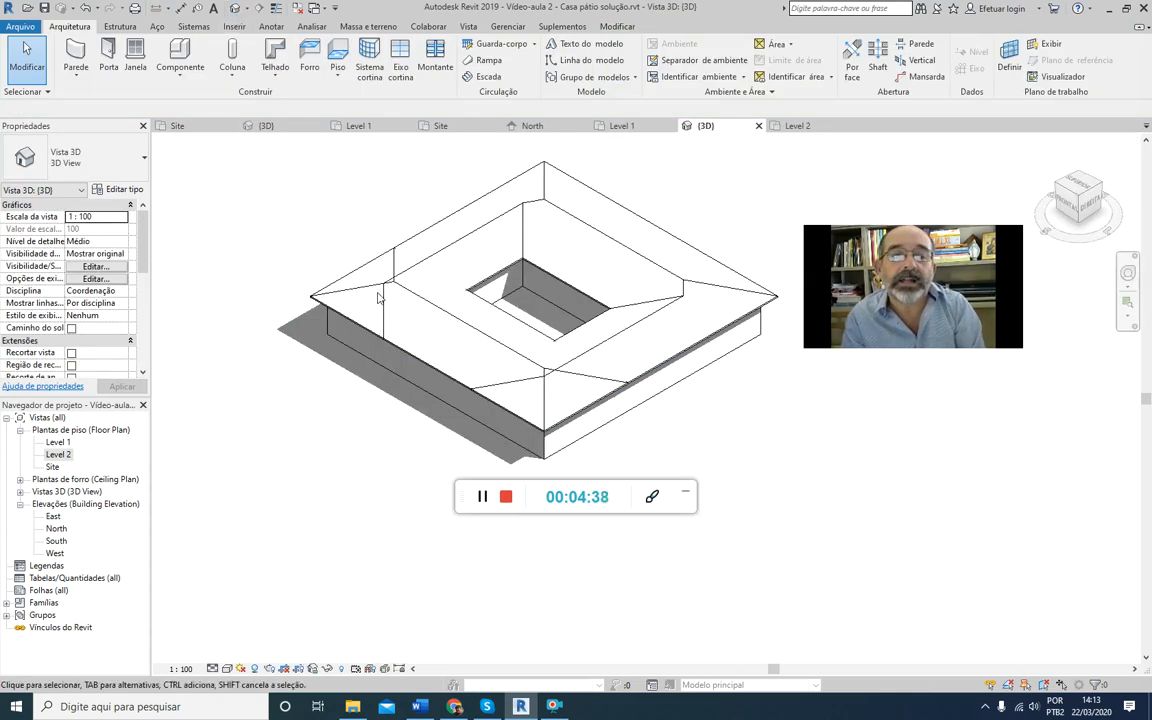
Step: Join the geometry of the U-shaped roof with the lower wing's roof in the 3D view
scroll(465, 328, up, 4)
click(464, 331)
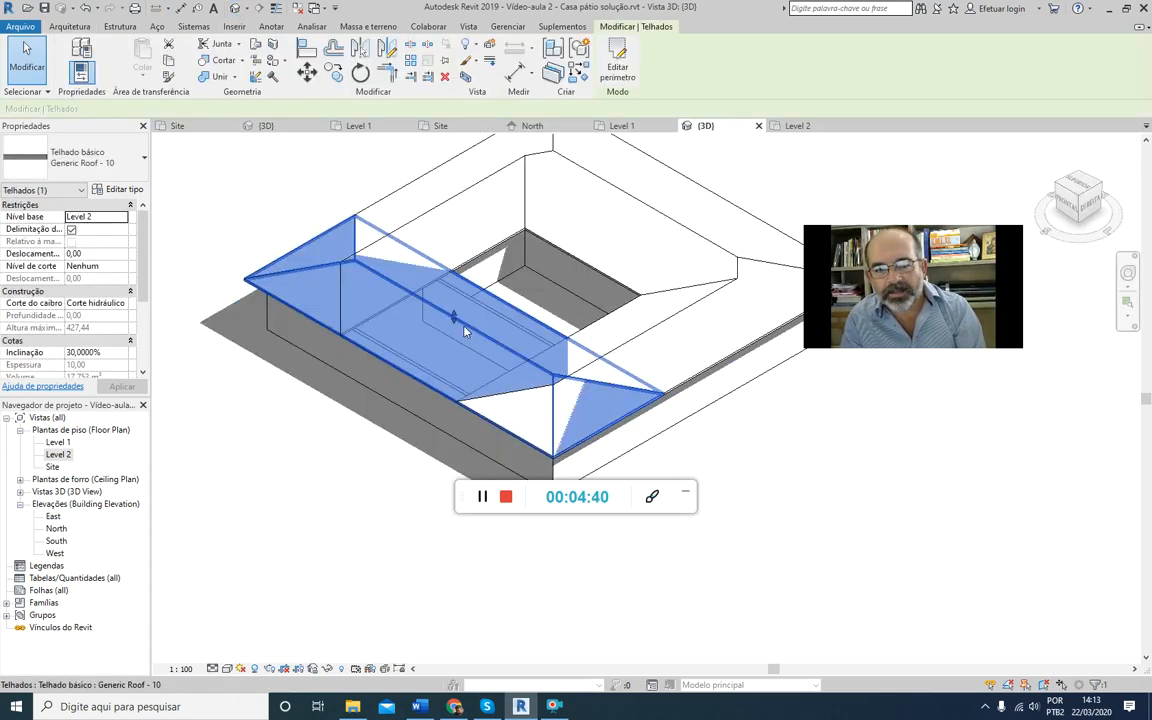
click(346, 184)
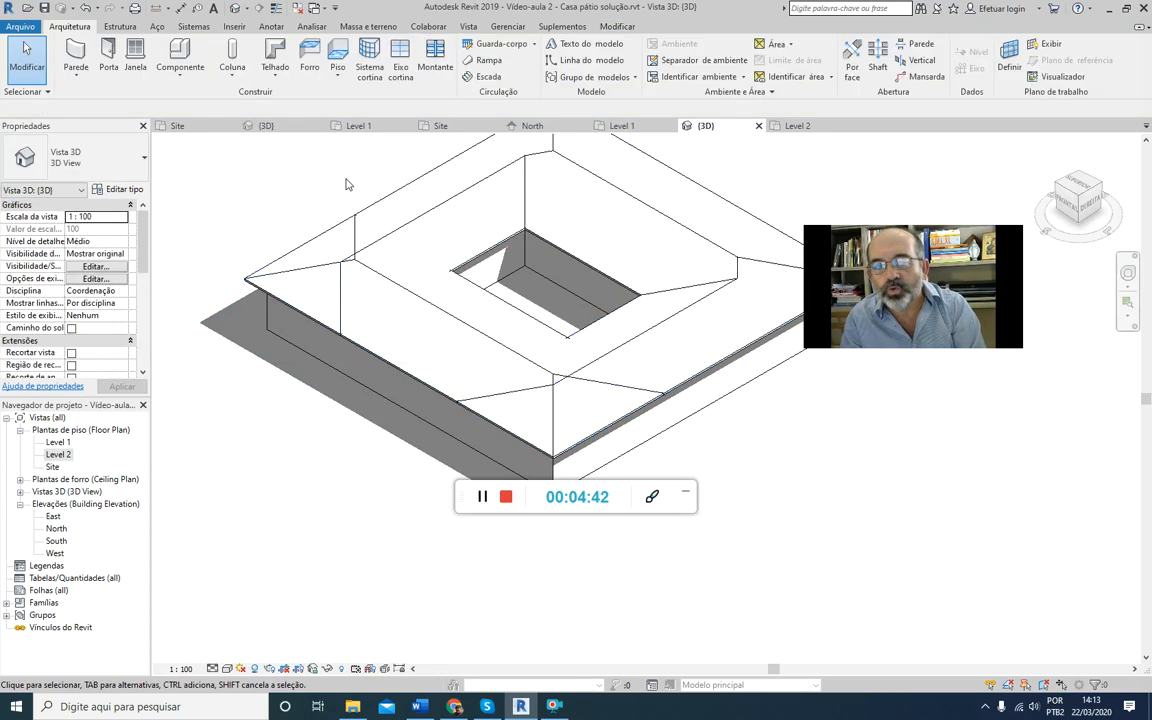
click(374, 195)
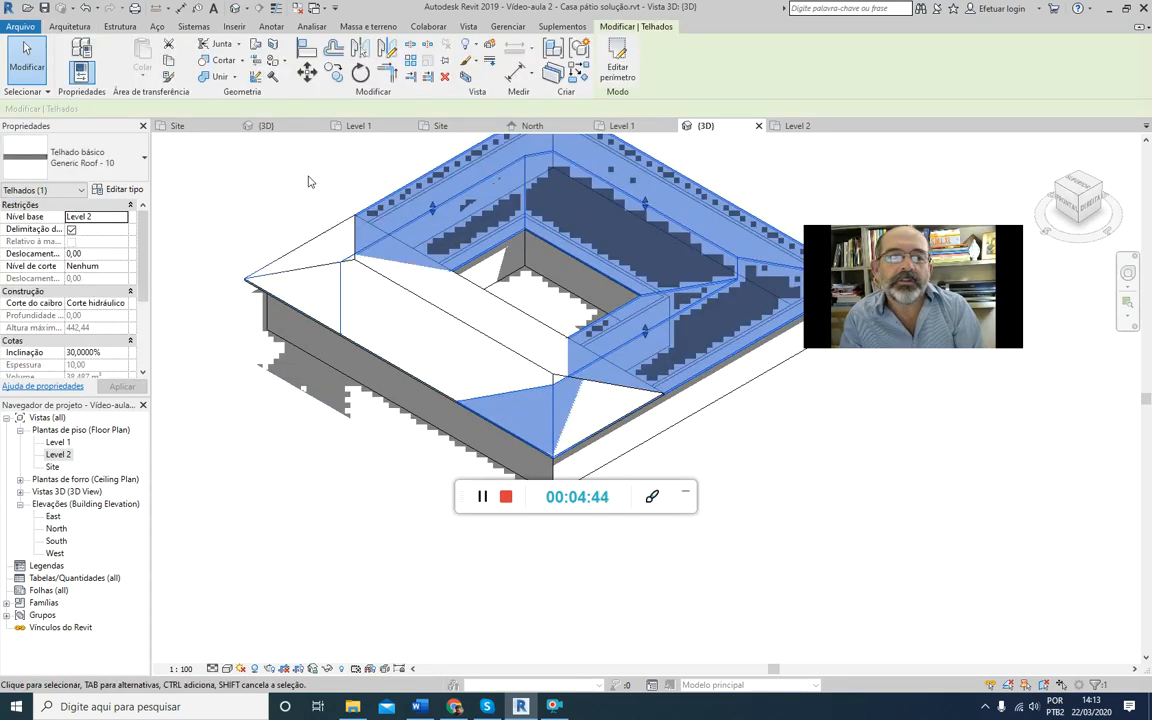
click(308, 181)
click(430, 212)
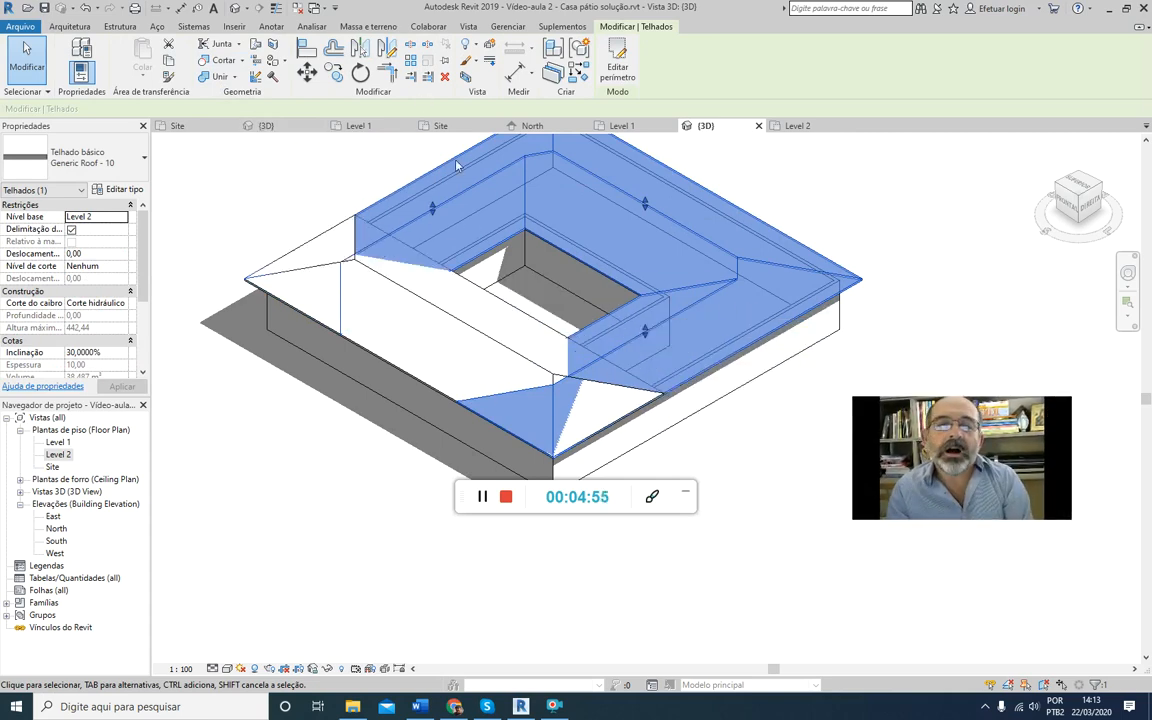
click(215, 78)
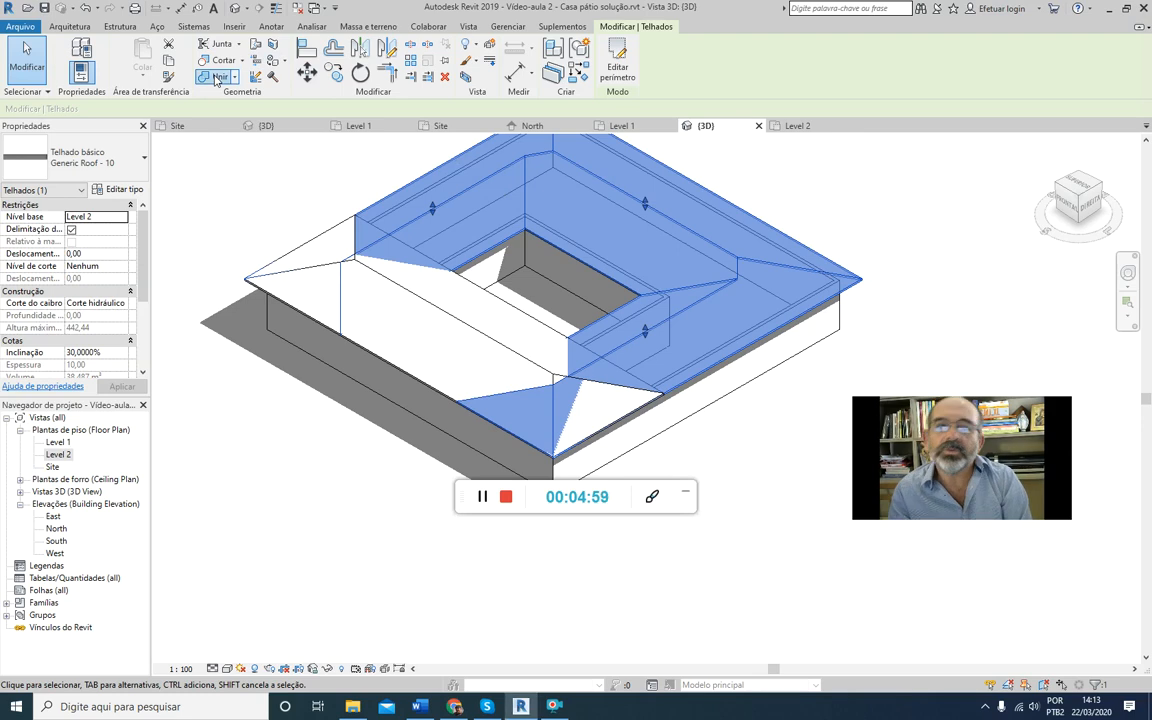
click(435, 215)
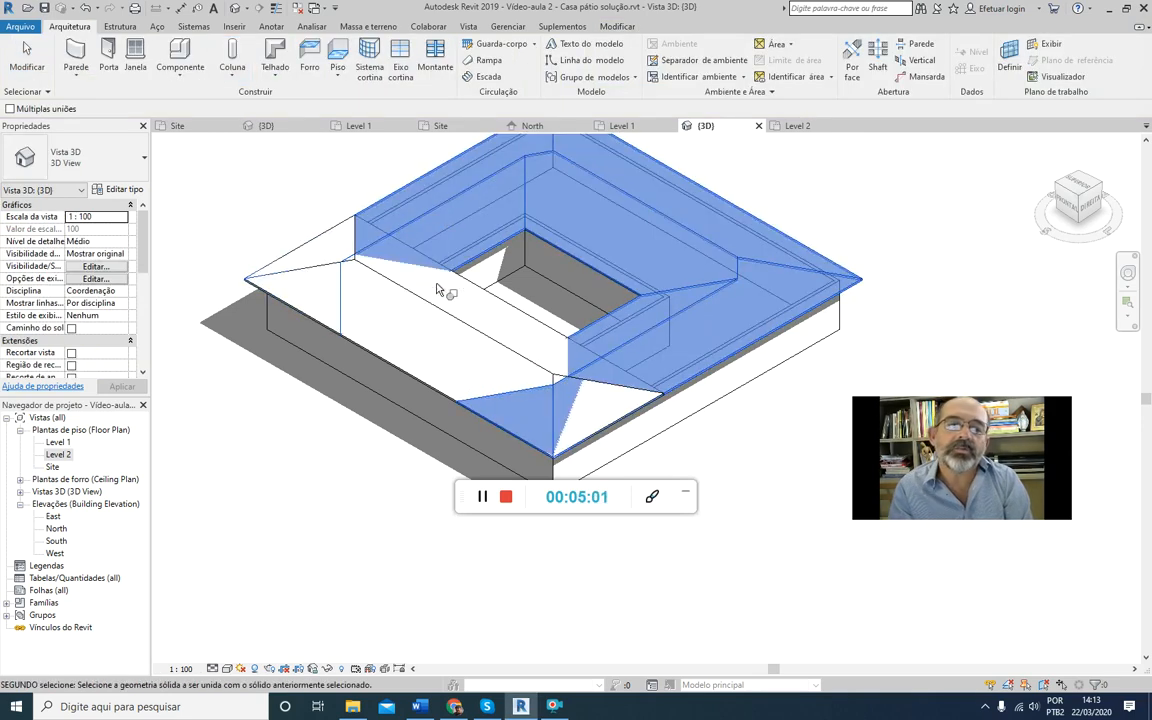
click(395, 275)
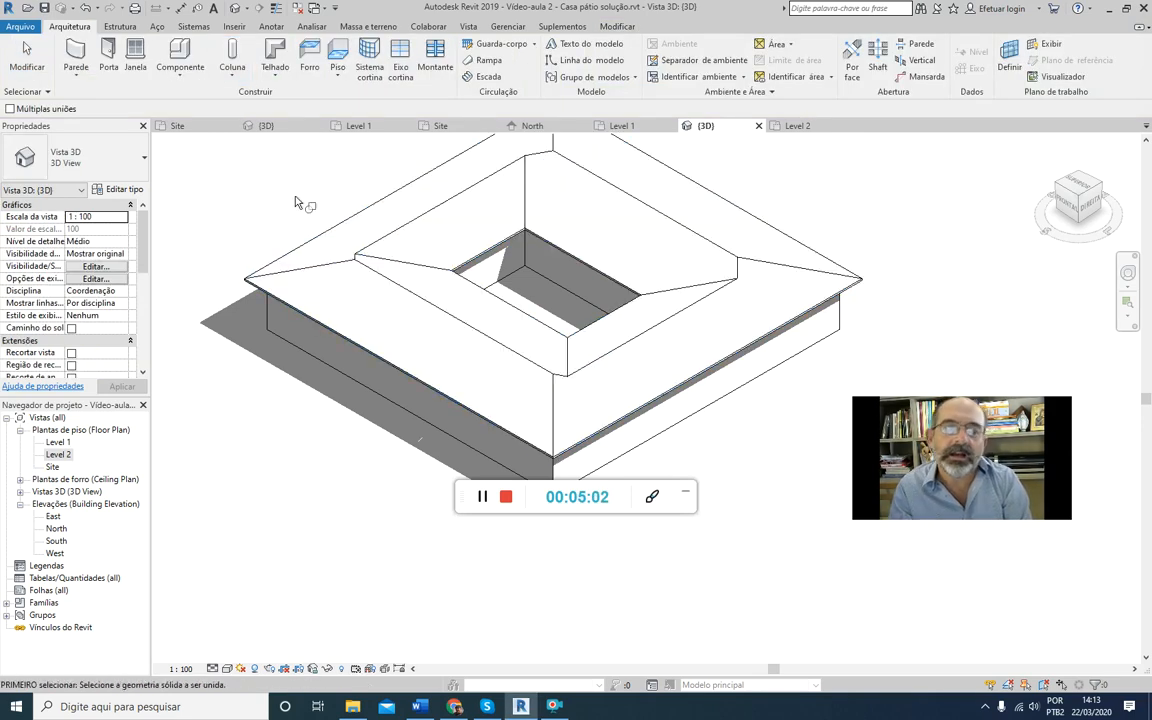
key(Escape)
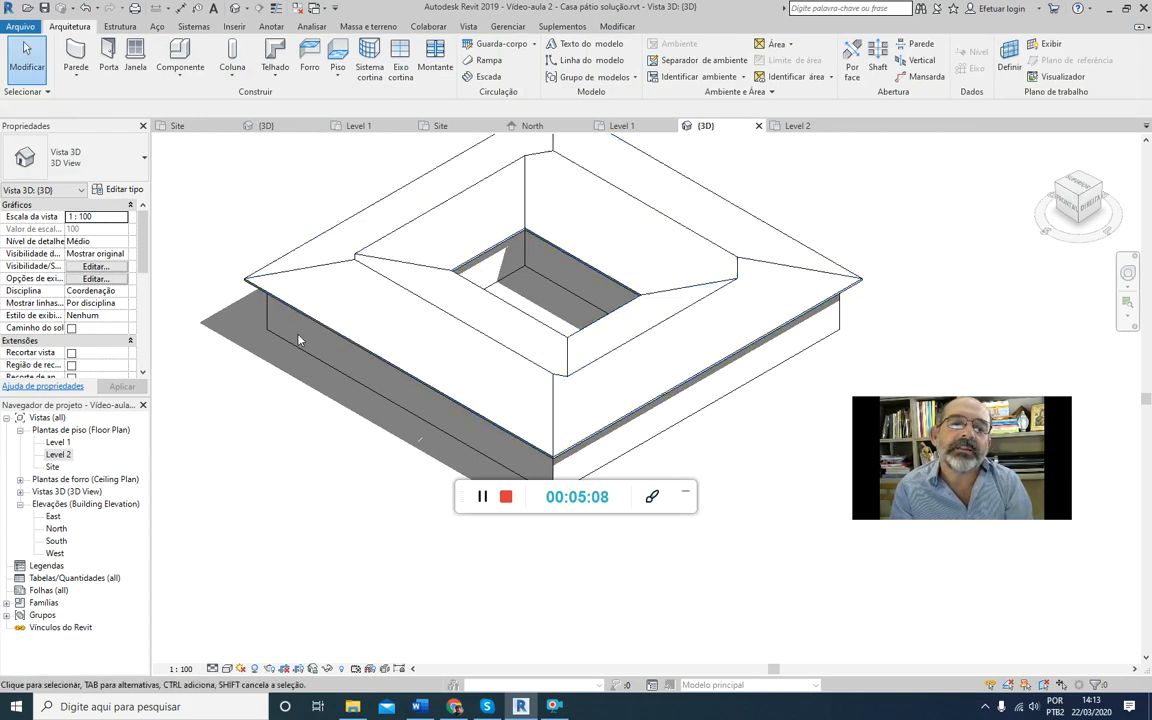
Step: Examine the joined roof in 3D and on the Site floor plan
scroll(465, 264, down, 3)
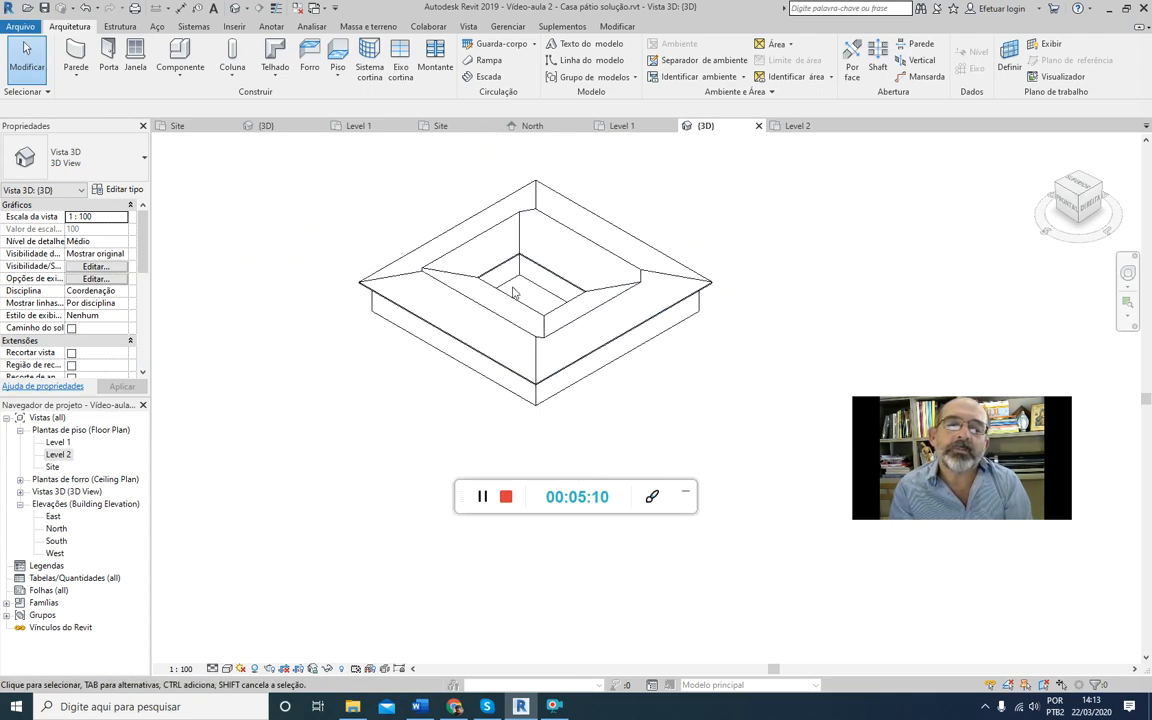
middle_drag(564, 314, 618, 316)
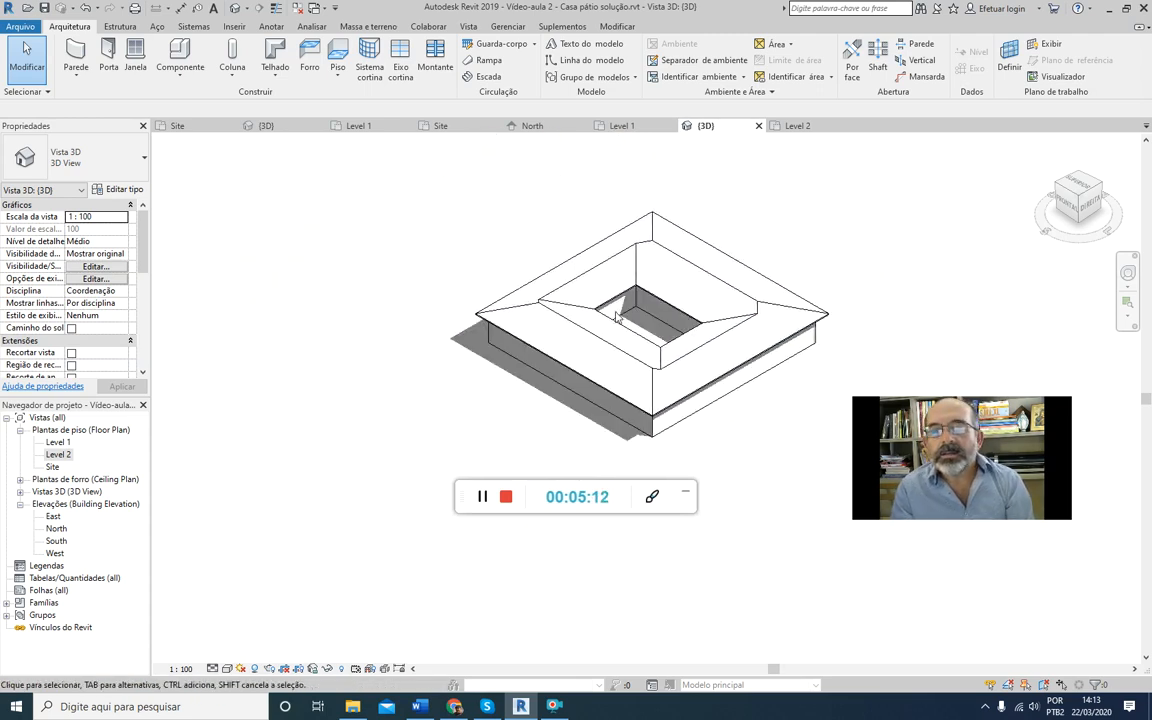
middle_drag(660, 341, 598, 331)
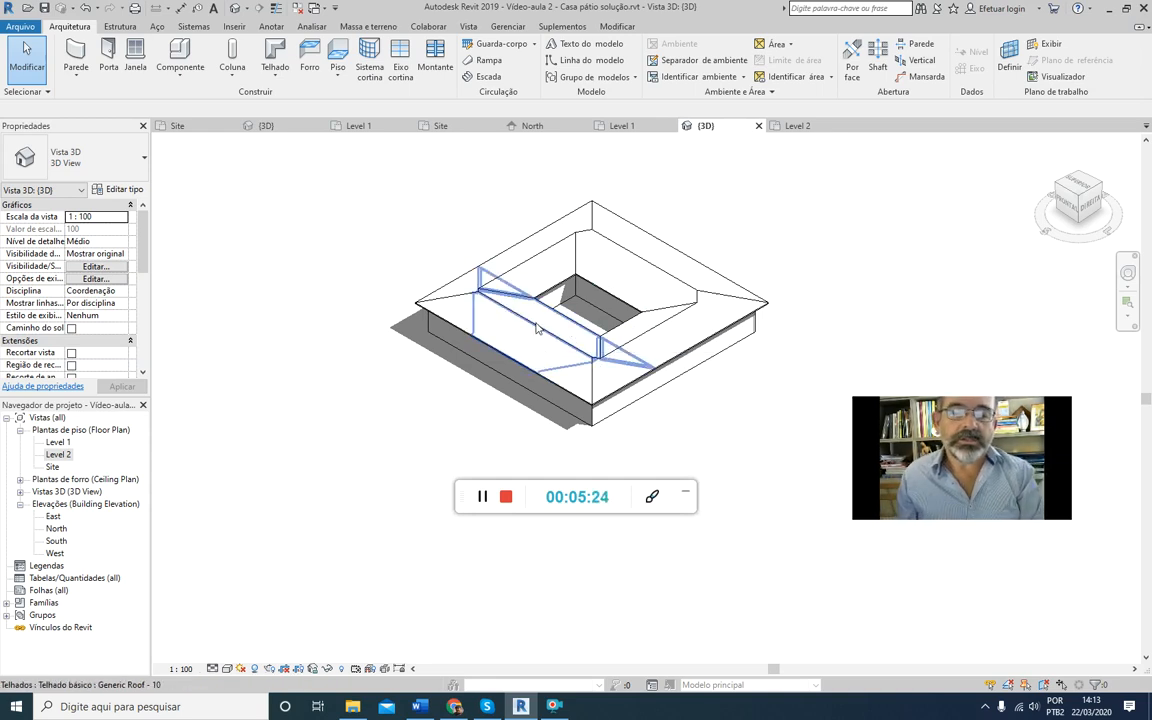
double_click(52, 467)
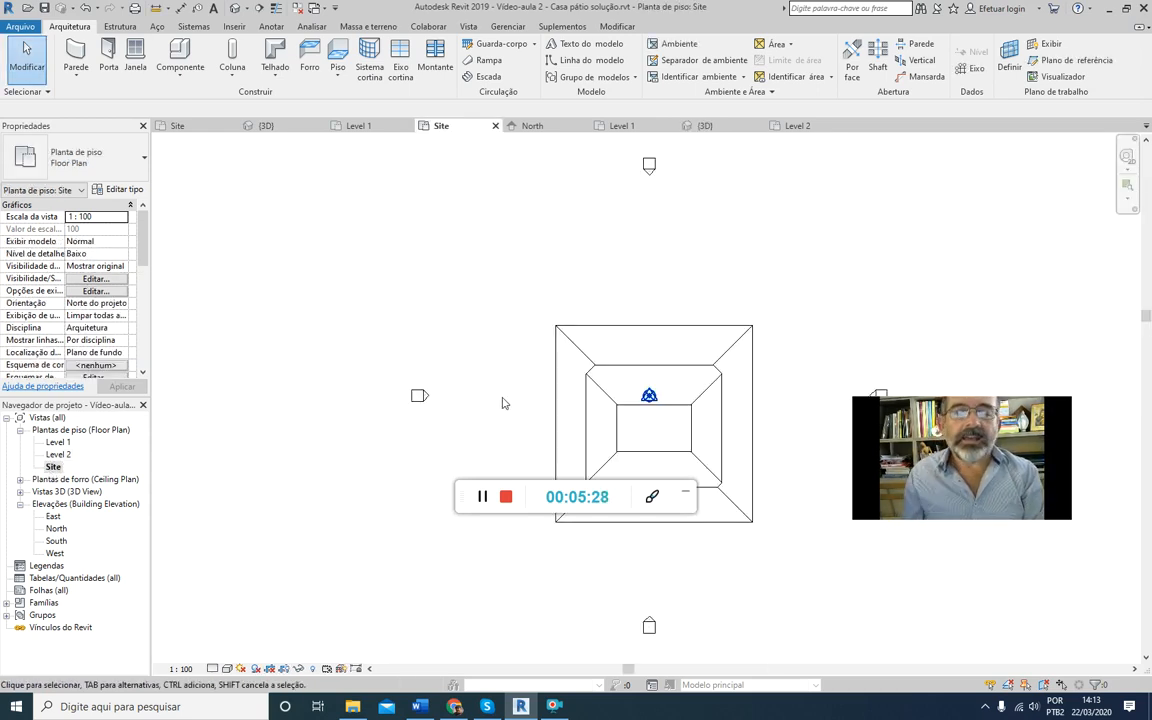
middle_drag(470, 307, 441, 255)
scroll(563, 259, up, 5)
scroll(558, 250, down, 3)
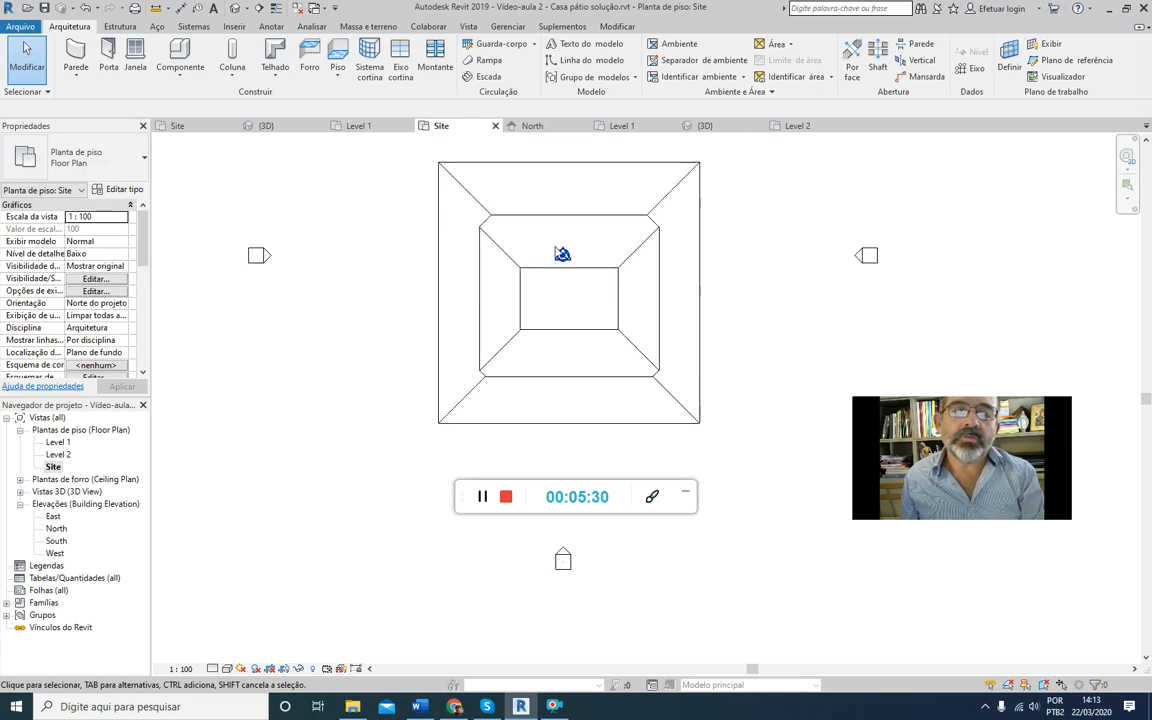
middle_drag(563, 253, 547, 259)
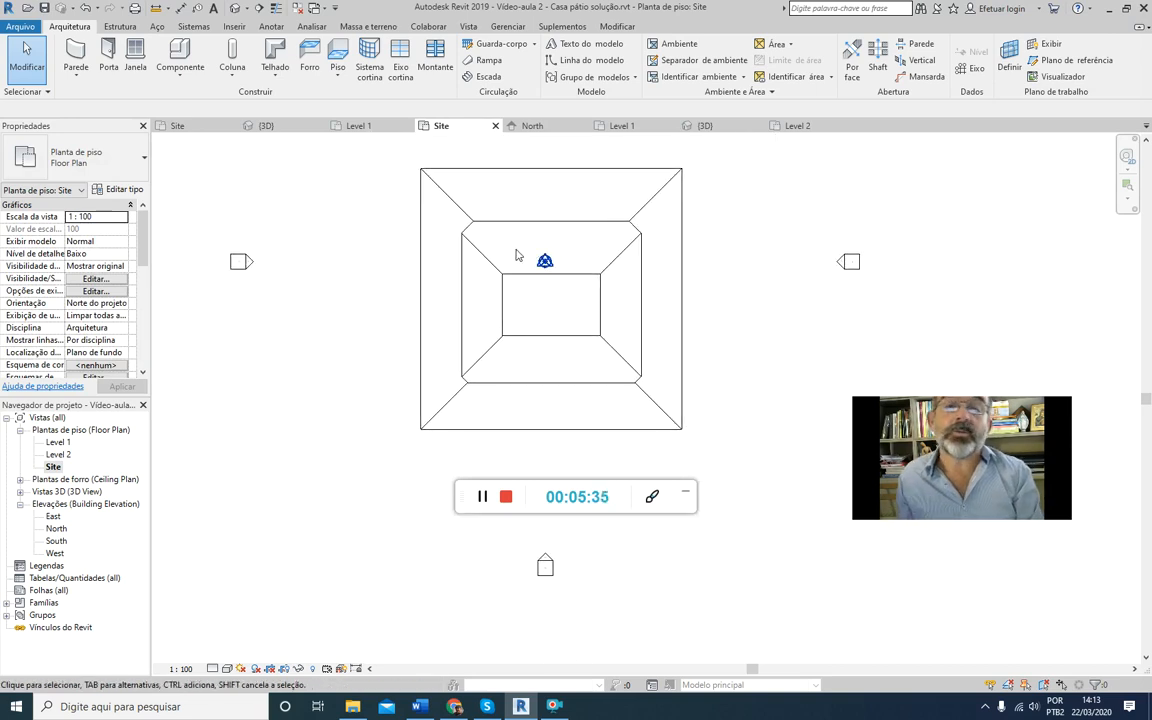
scroll(508, 300, down, 2)
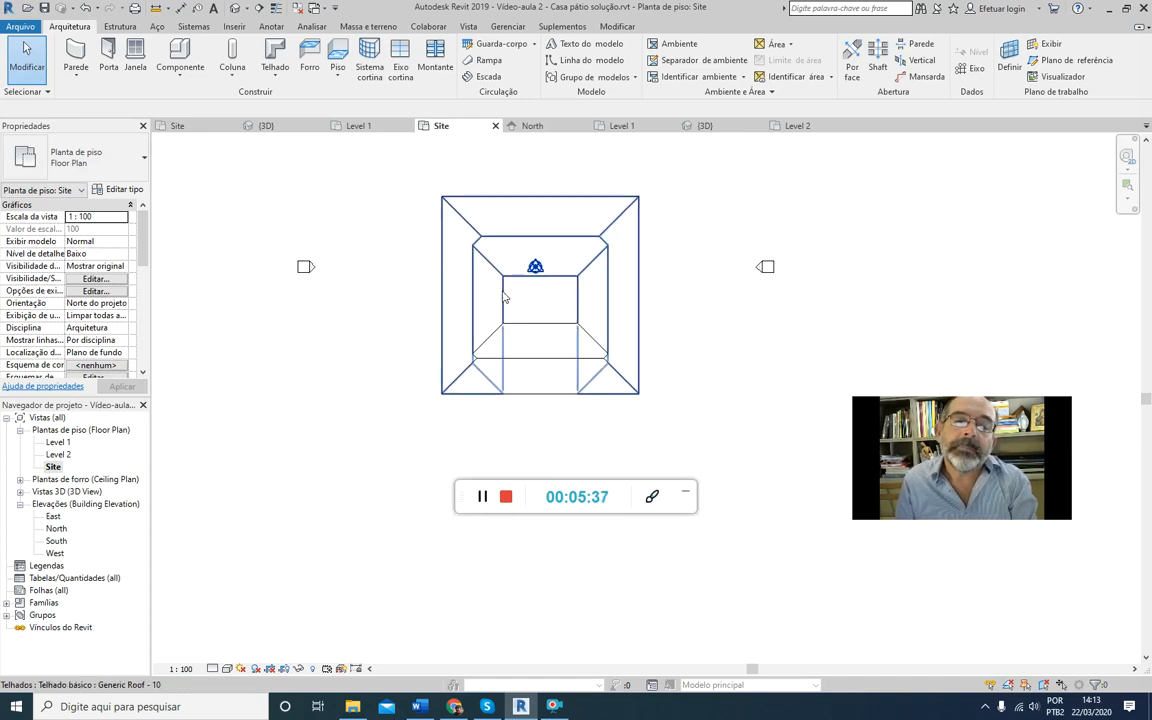
scroll(523, 283, up, 1)
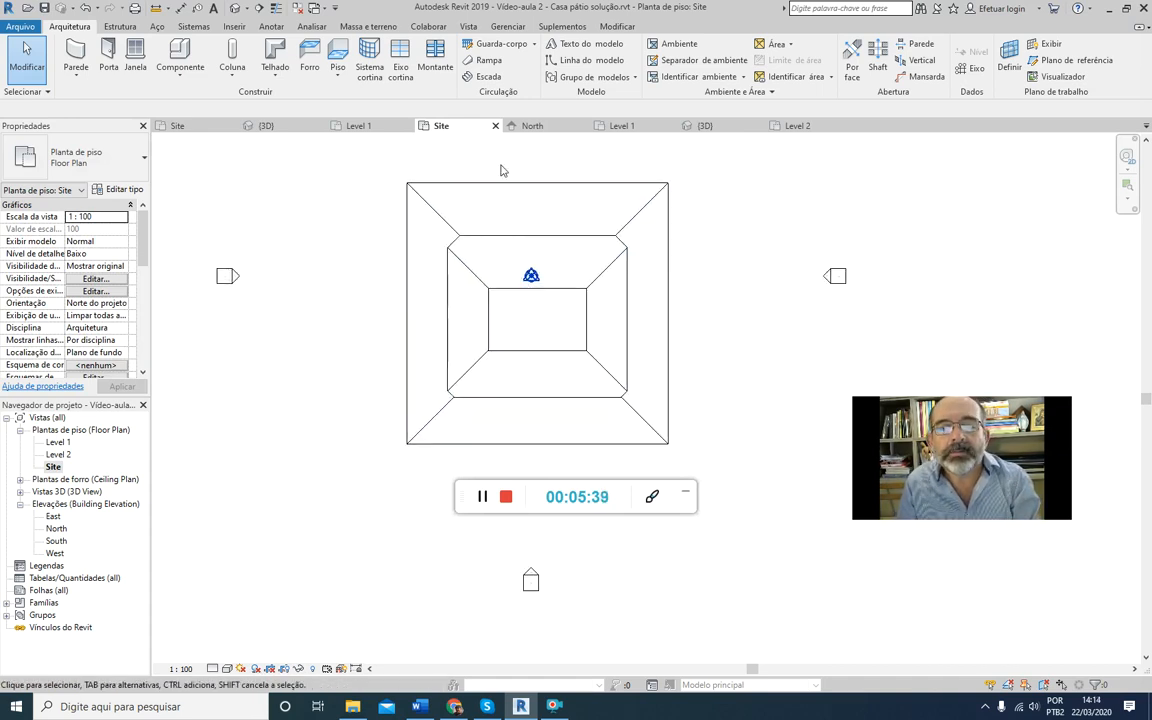
Step: Hide the project base point and survey point by category in the Site plan
drag(497, 146, 558, 322)
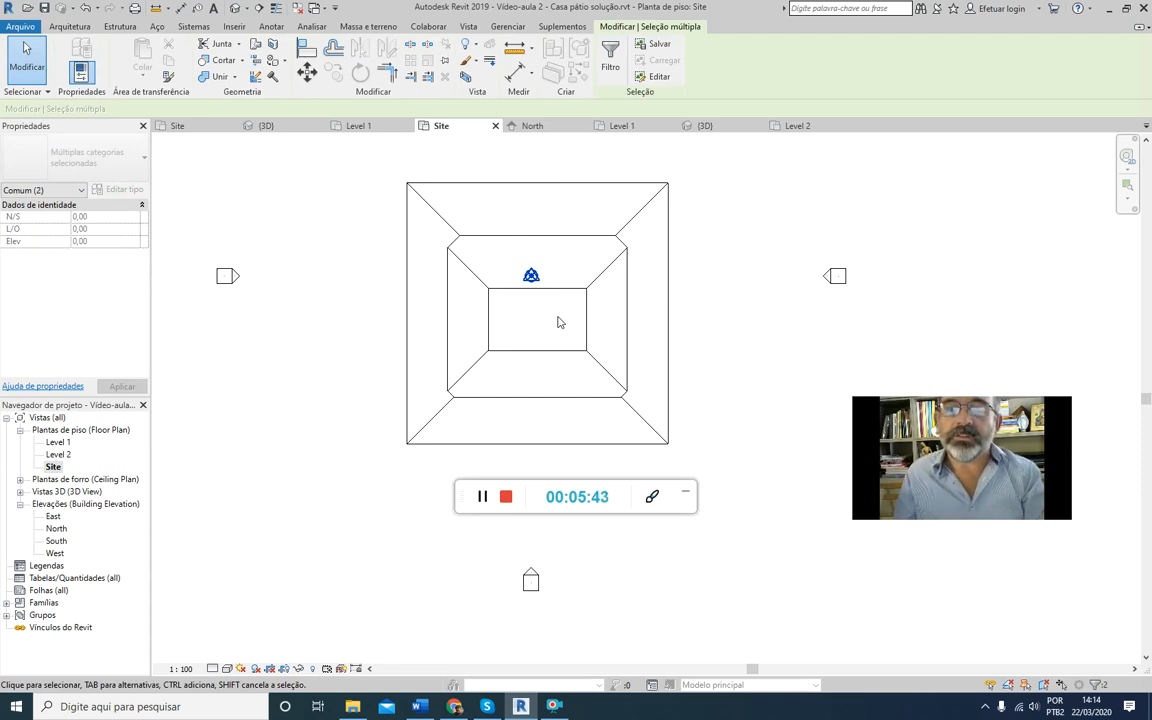
right_click(558, 322)
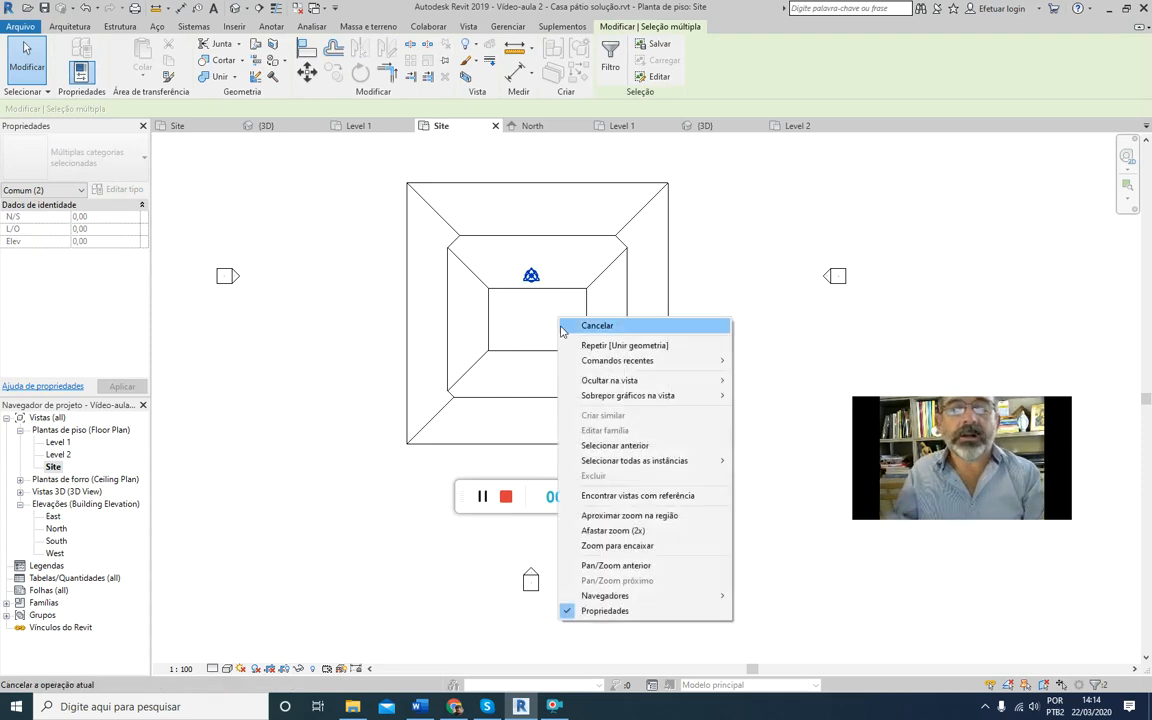
mouse_move(650, 381)
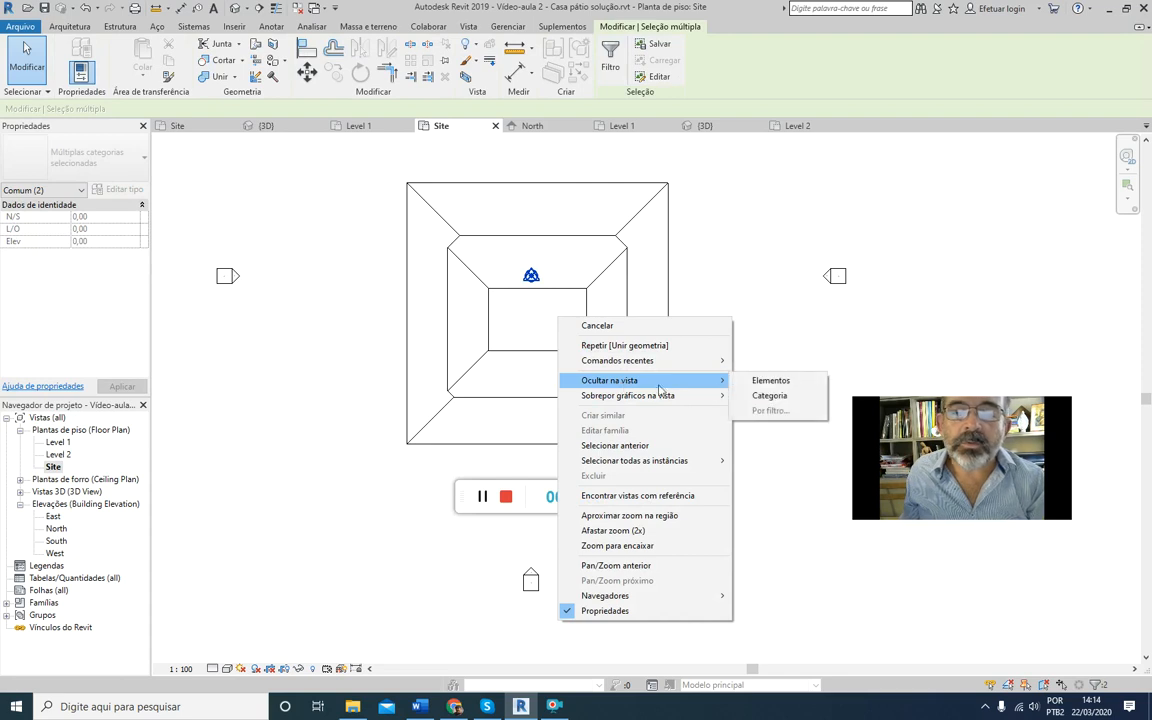
click(758, 396)
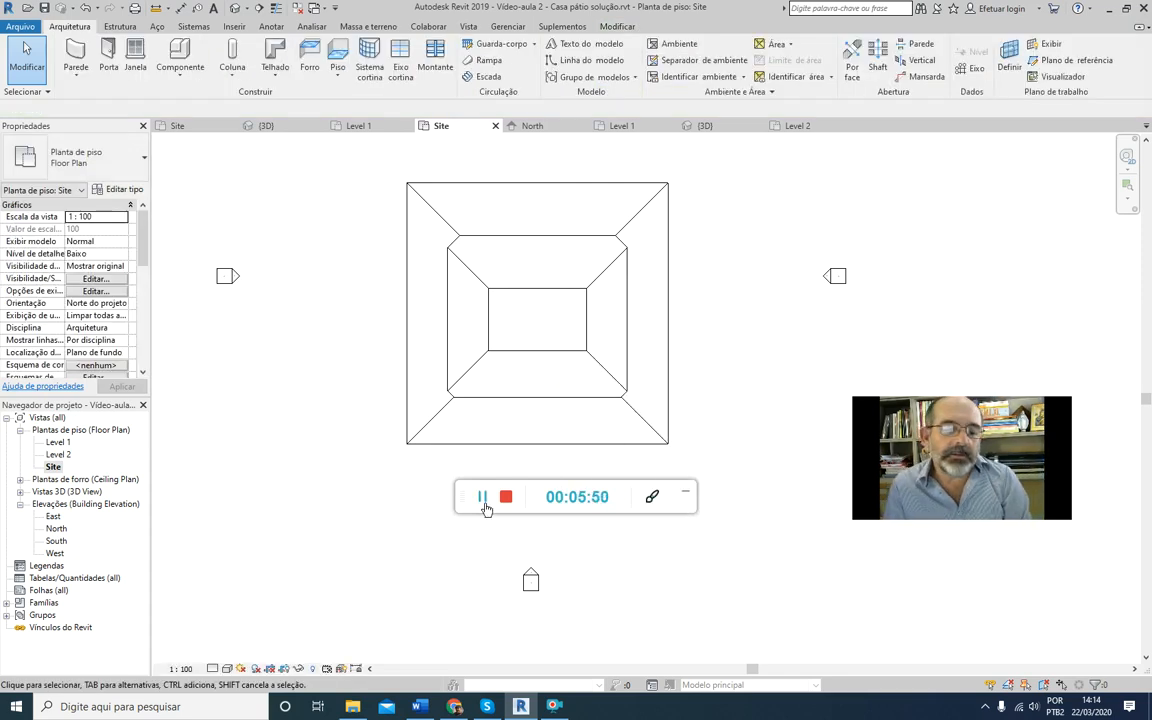
Step: Set the Site plan's visual style to wireframe (Estrutura de arame)
drag(943, 473, 287, 586)
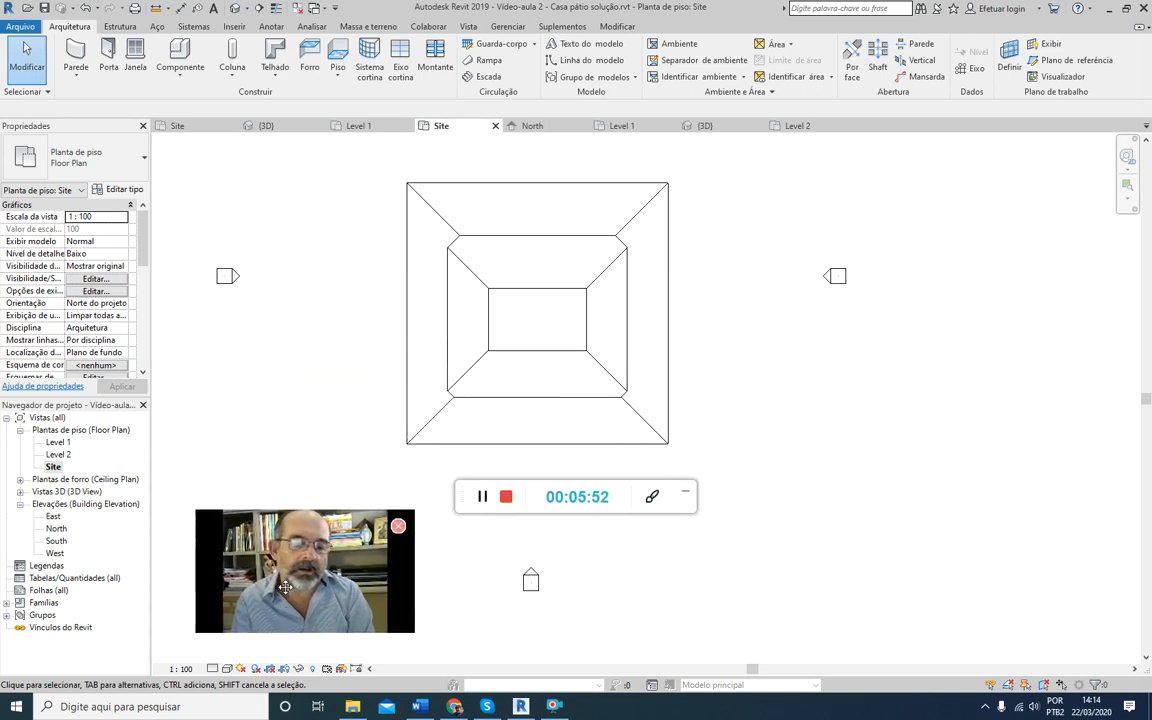
click(227, 668)
click(253, 585)
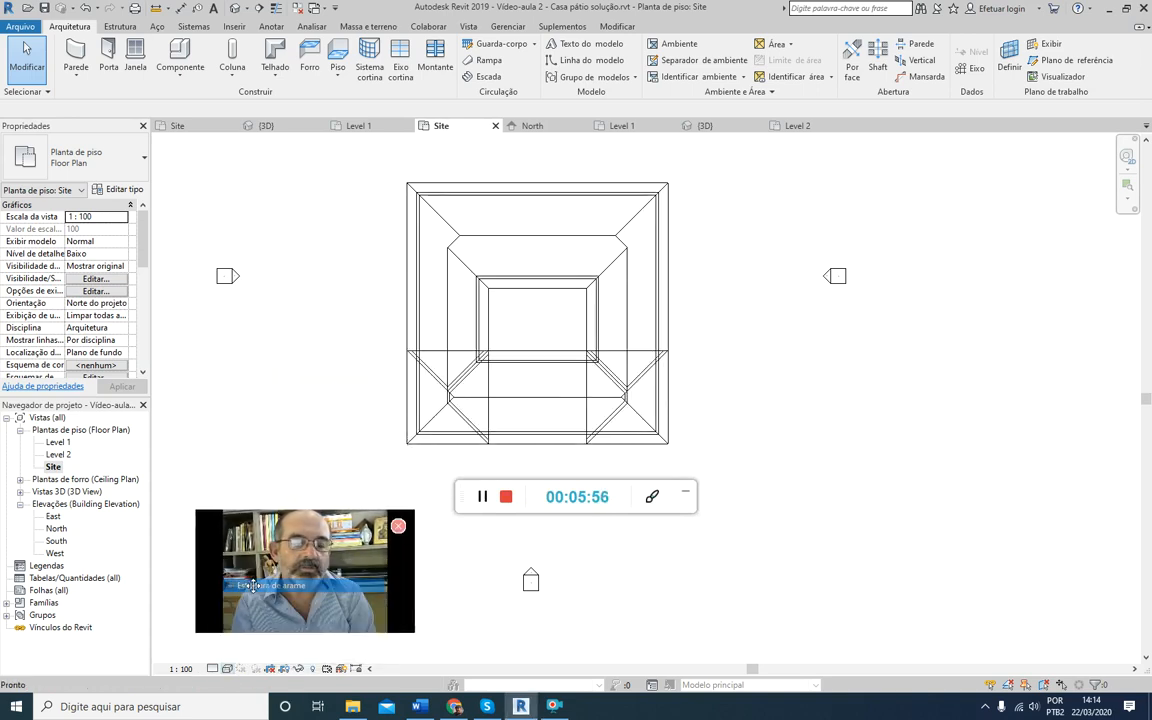
drag(253, 585, 796, 392)
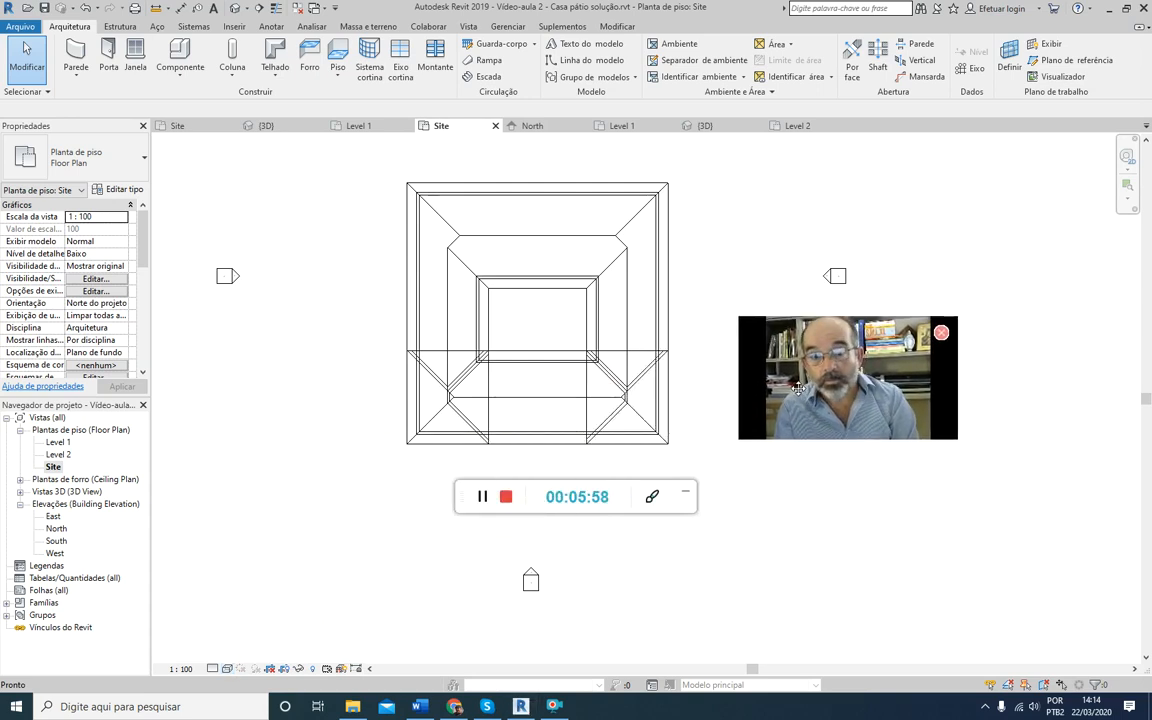
scroll(512, 270, up, 1)
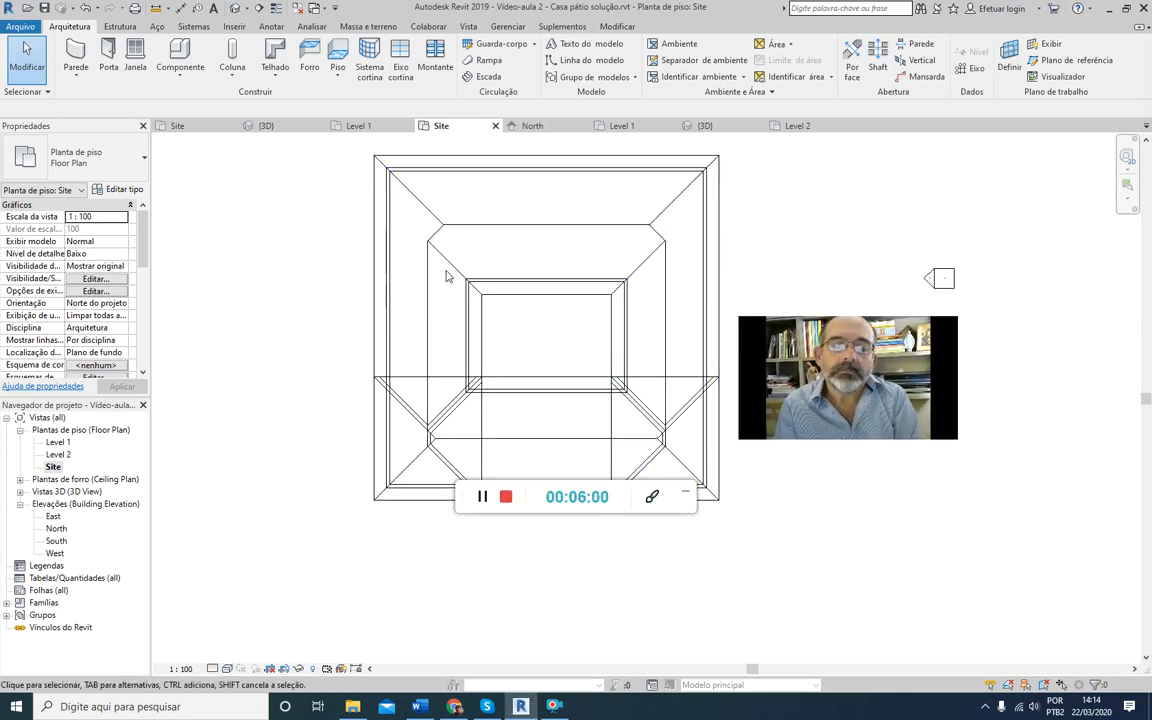
scroll(510, 260, down, 2)
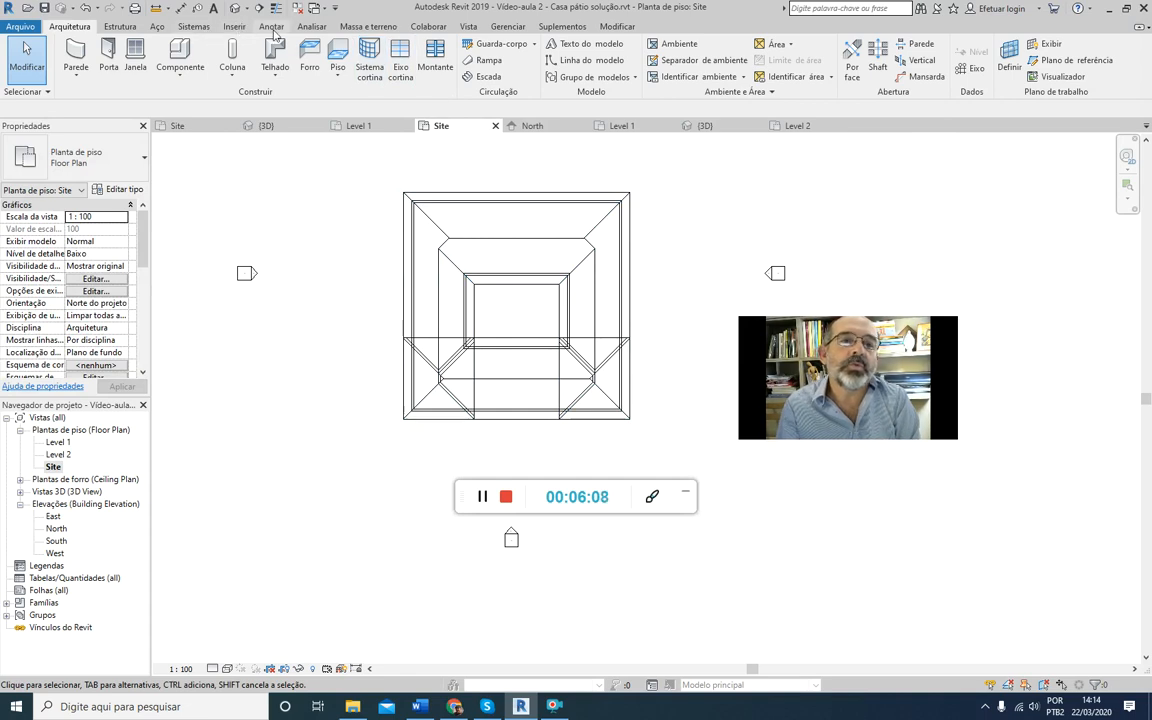
Step: Start a detail line in the Site plan with the line style set to <Projeção>
click(272, 27)
drag(867, 363, 485, 102)
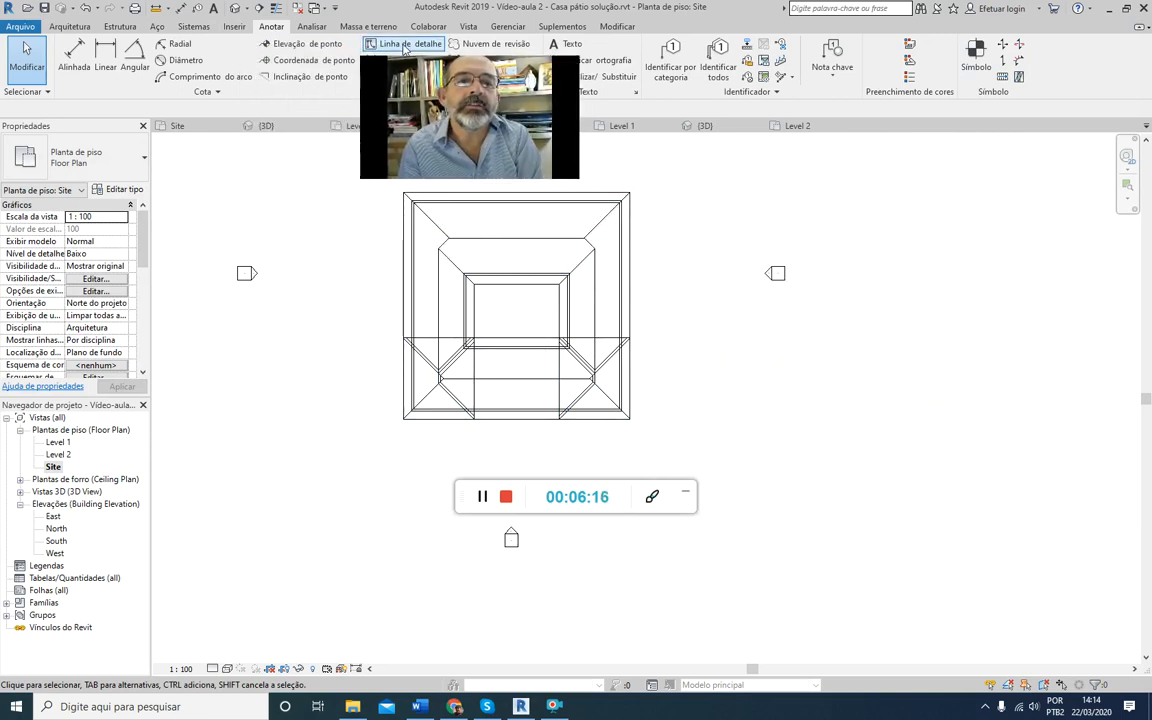
click(404, 47)
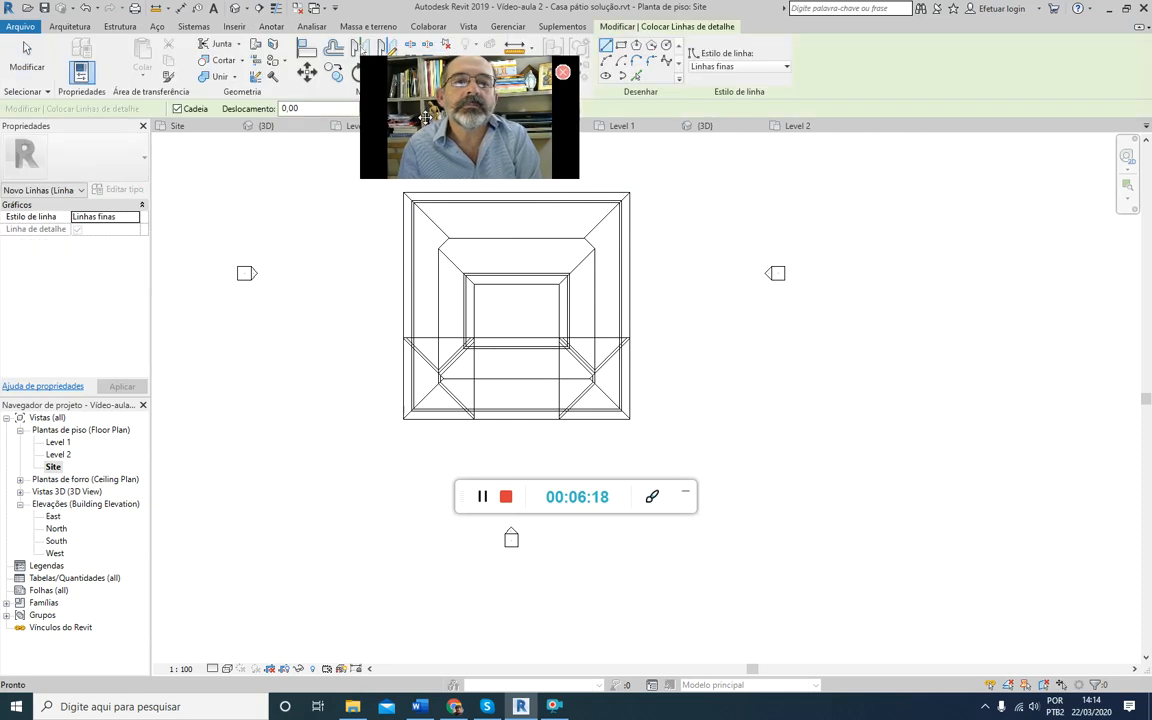
drag(428, 122, 757, 145)
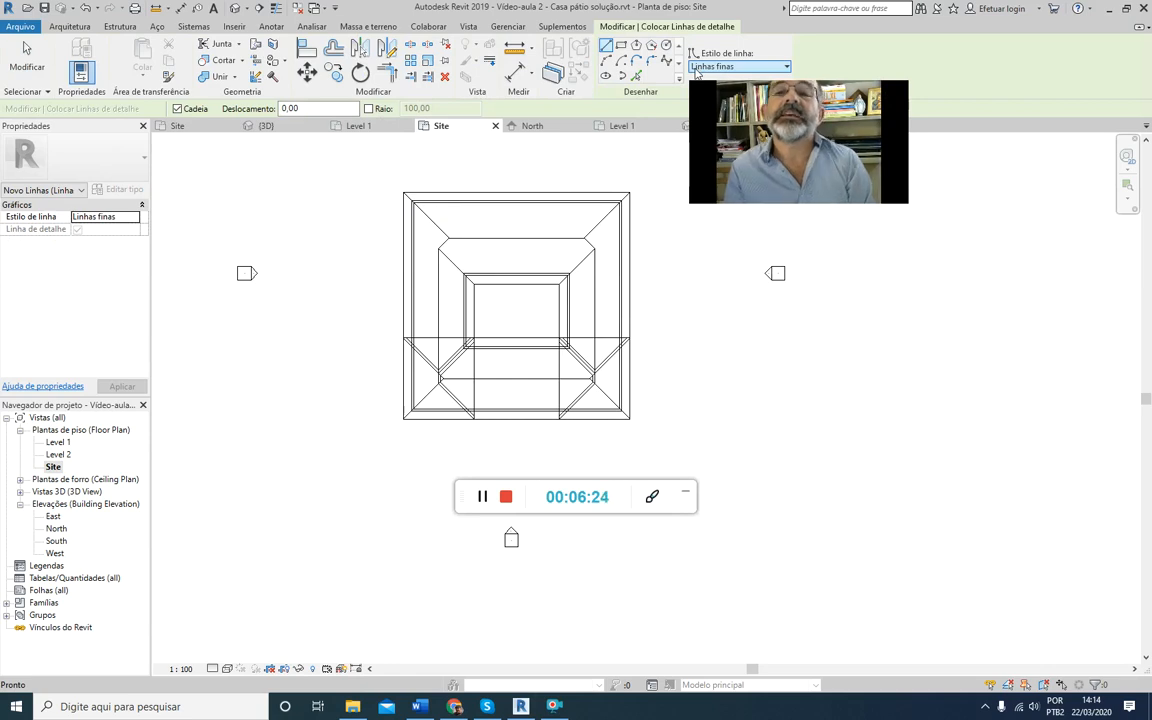
click(787, 67)
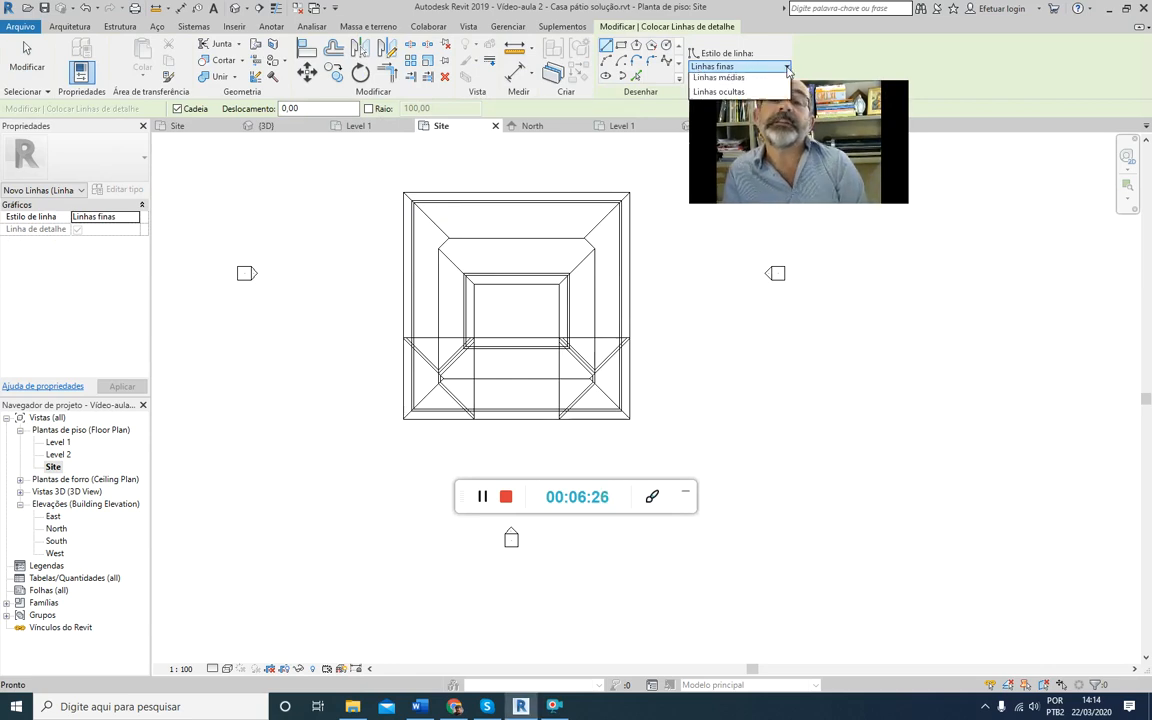
click(722, 141)
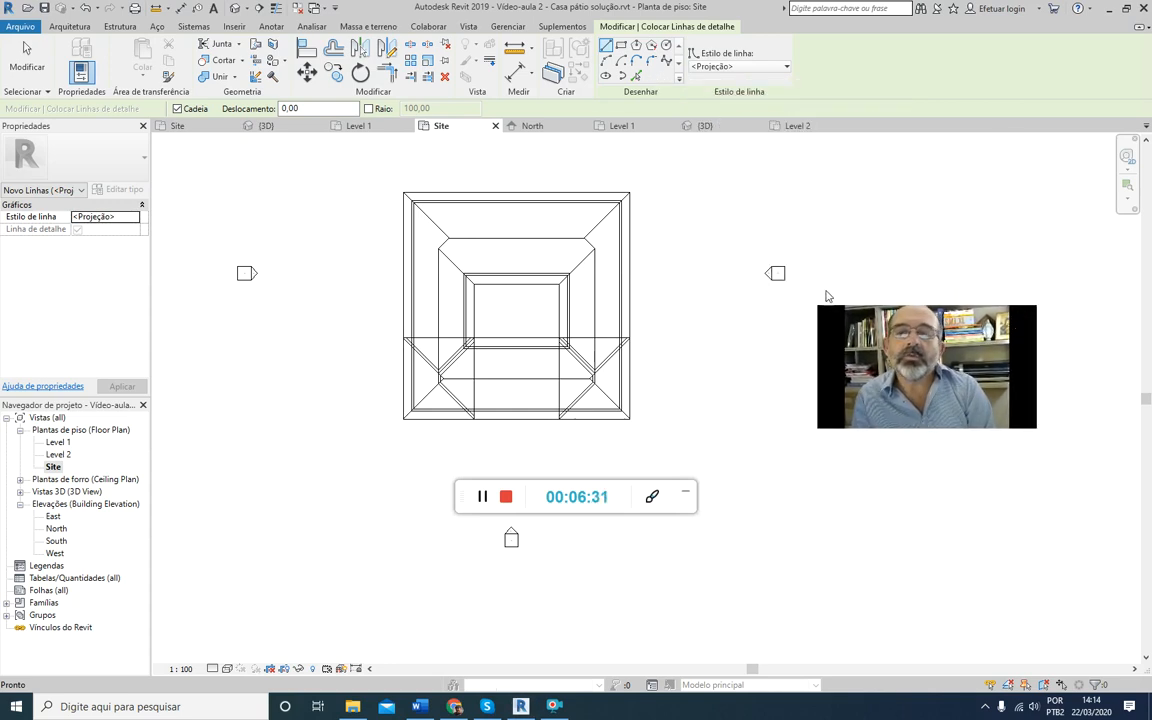
drag(874, 348, 726, 160)
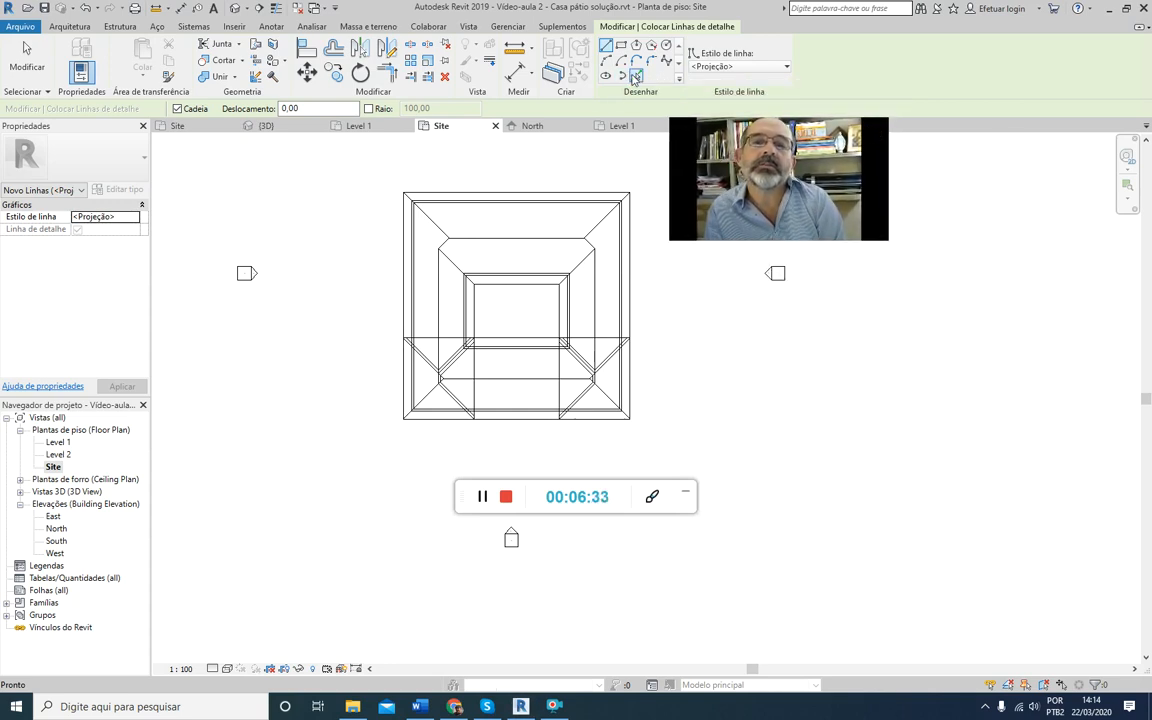
Step: Trace the four outer faces of the perimeter walls with detail lines by picking existing edges
click(636, 77)
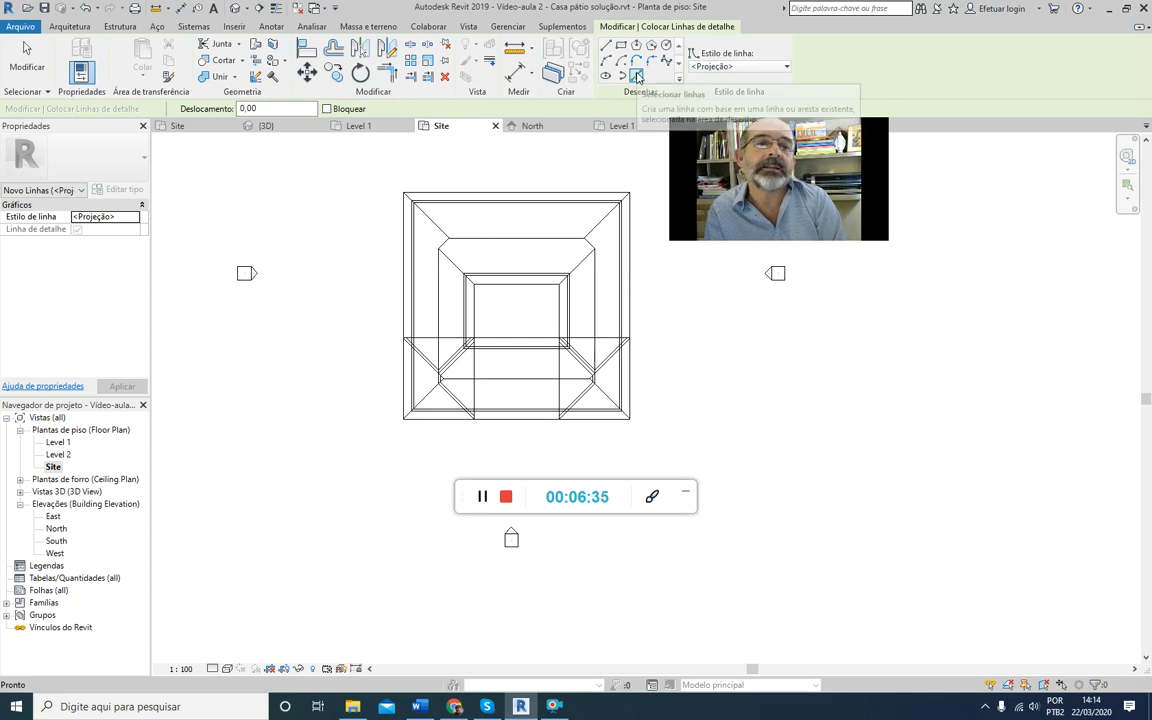
scroll(410, 273, up, 3)
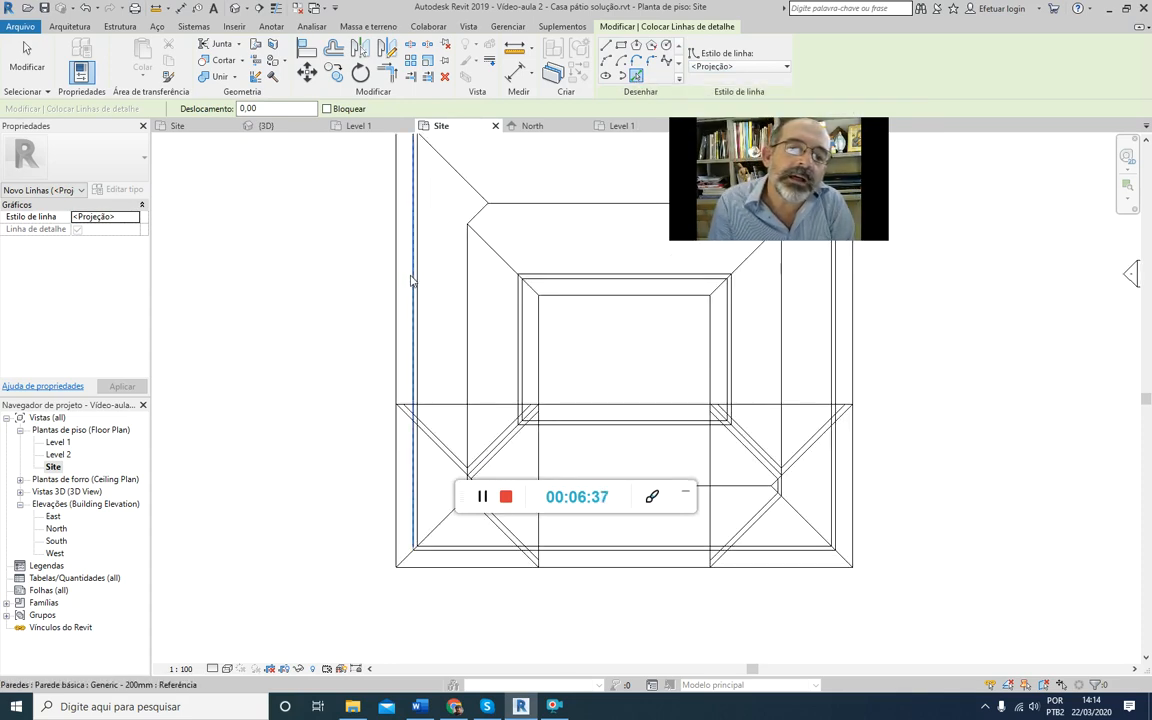
click(410, 280)
middle_drag(494, 208, 432, 339)
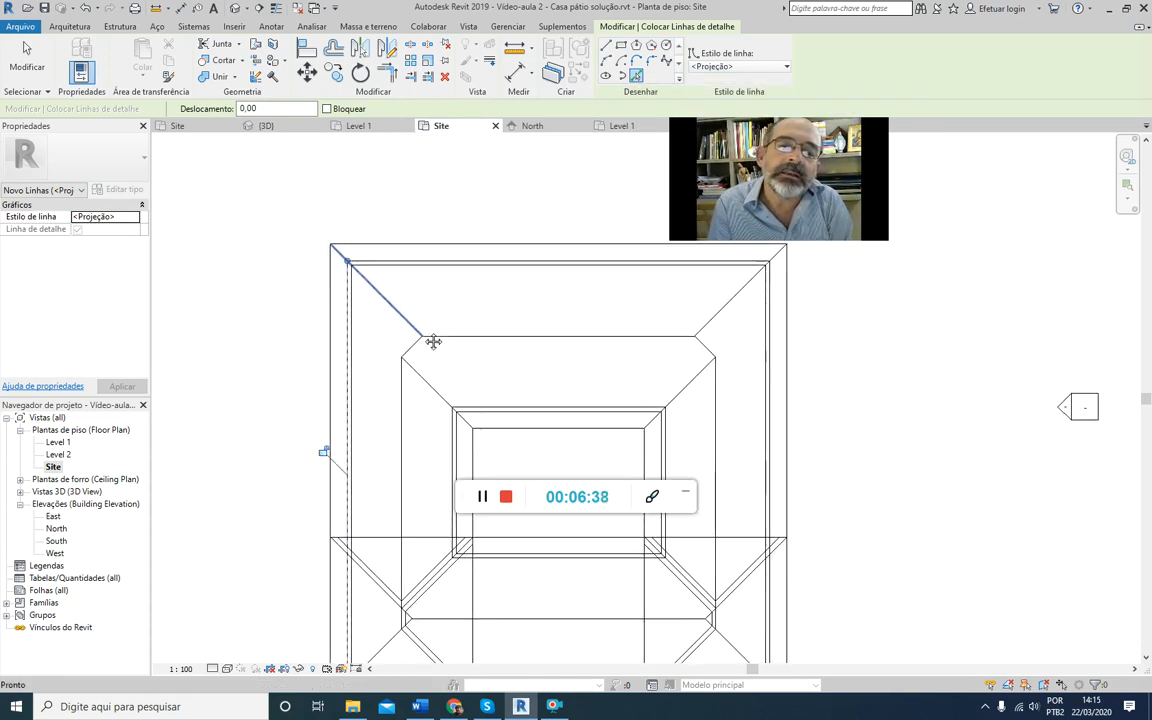
click(468, 264)
click(766, 410)
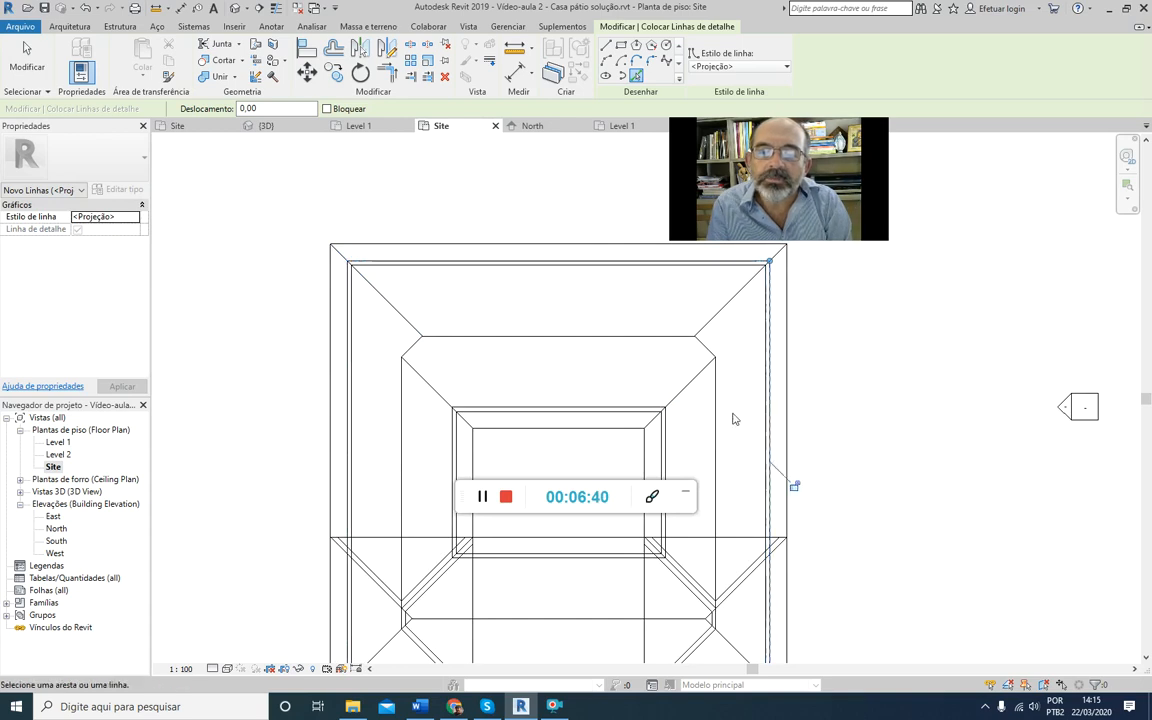
middle_drag(732, 418, 738, 312)
click(565, 578)
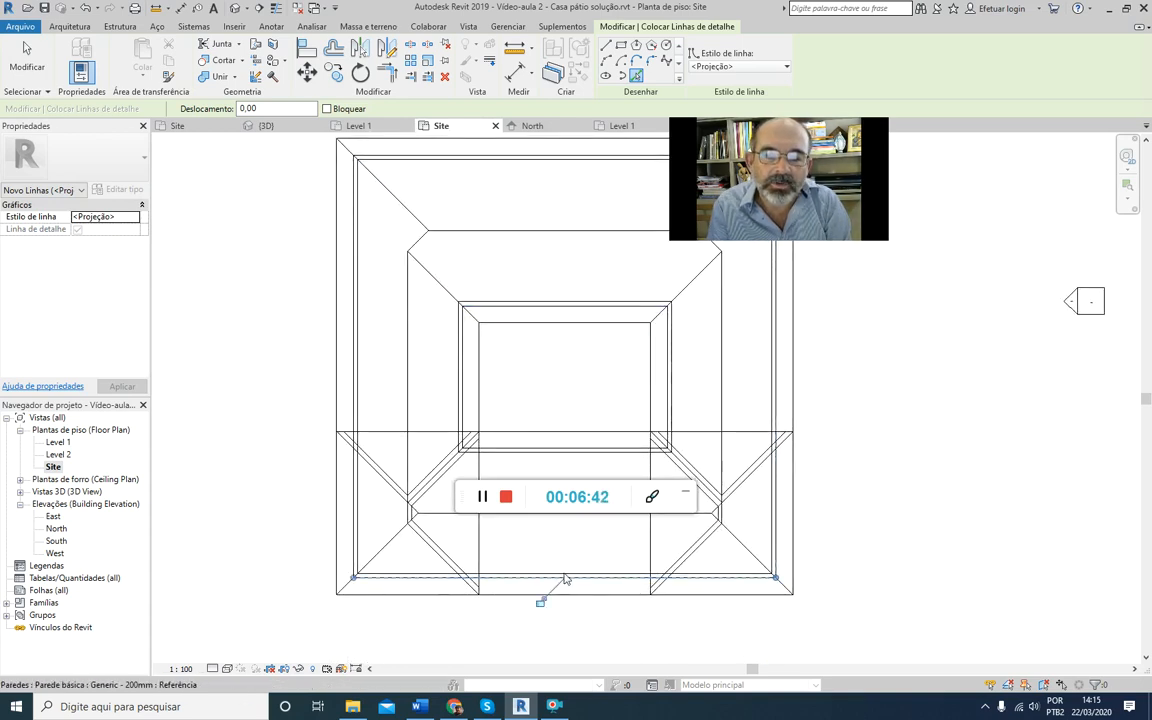
Step: Trace the four wall faces around the courtyard with picked <Projeção> detail lines
click(667, 397)
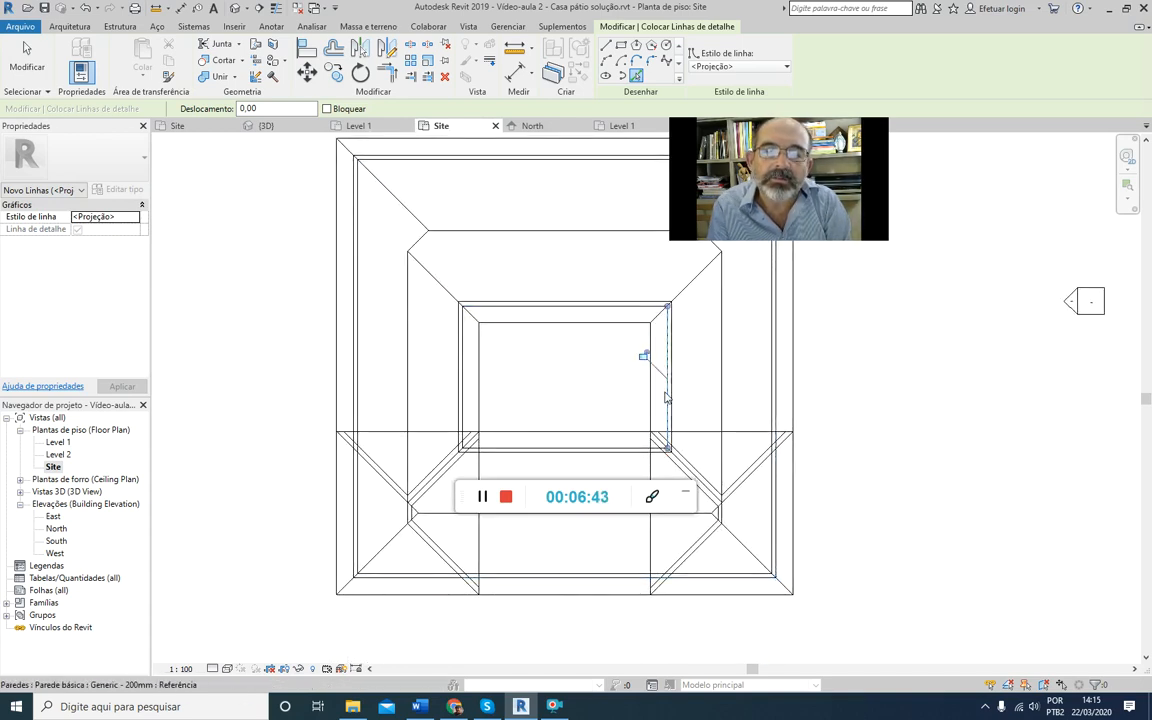
click(585, 316)
click(463, 385)
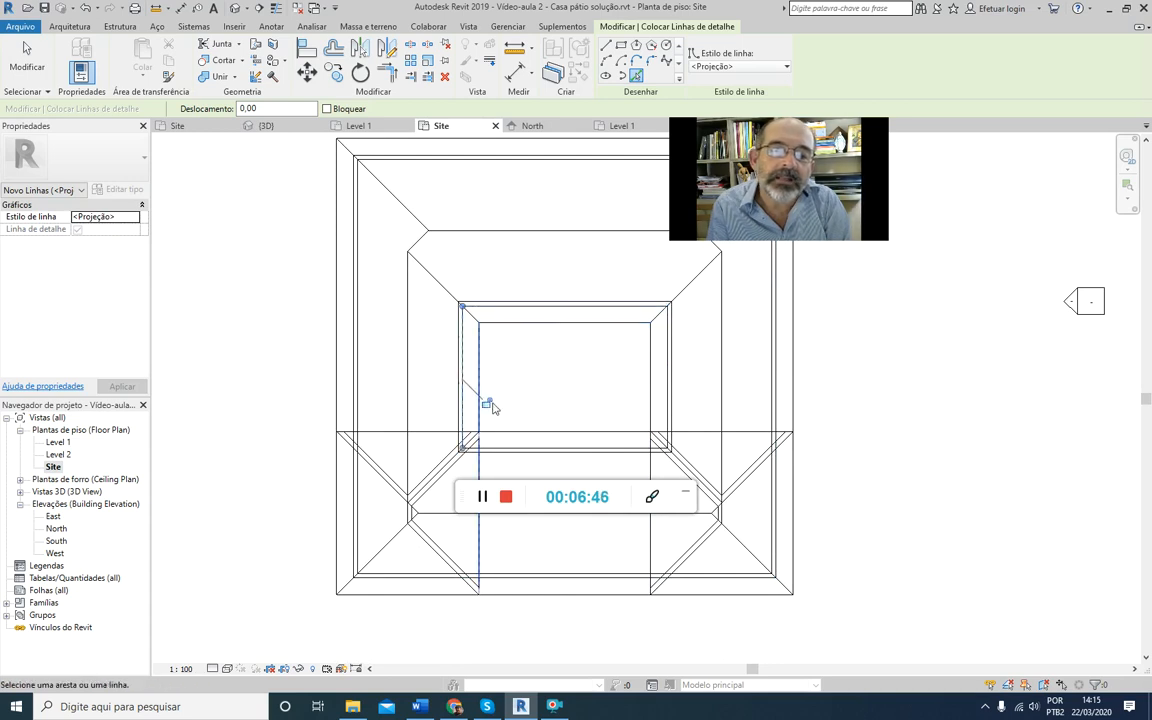
click(531, 451)
Step: Set the Site plan's visual style to hidden line (Linha oculta) and finish placing detail lines
drag(769, 198, 346, 609)
click(228, 669)
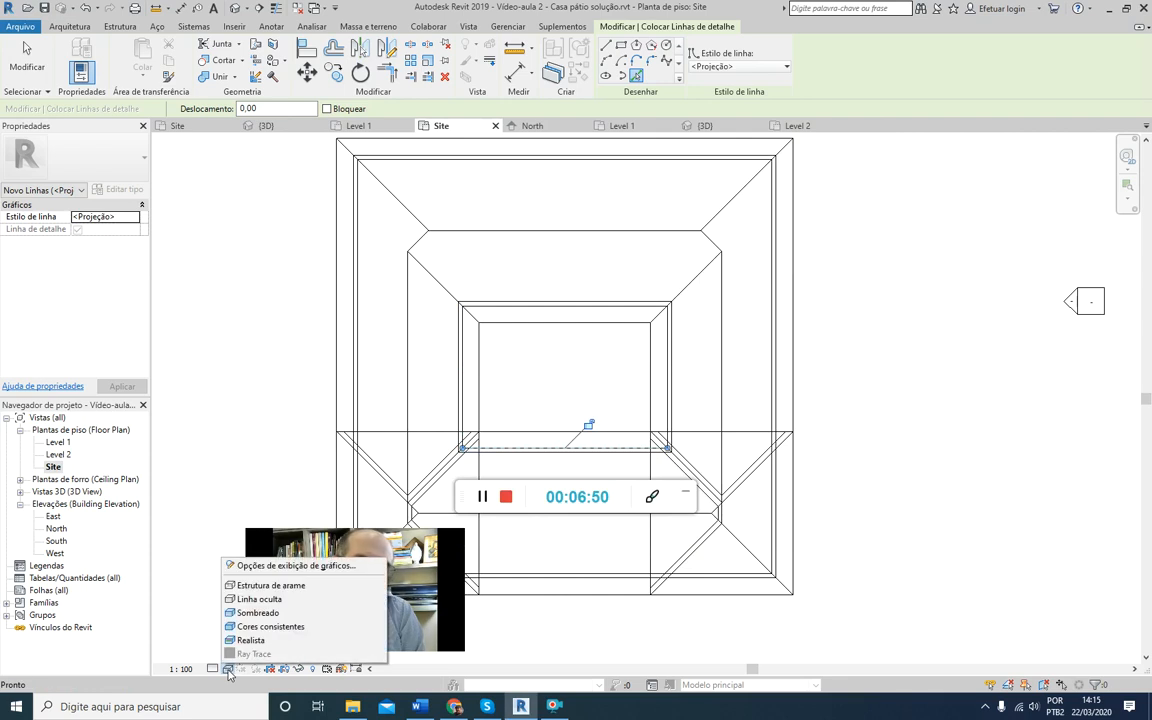
click(242, 600)
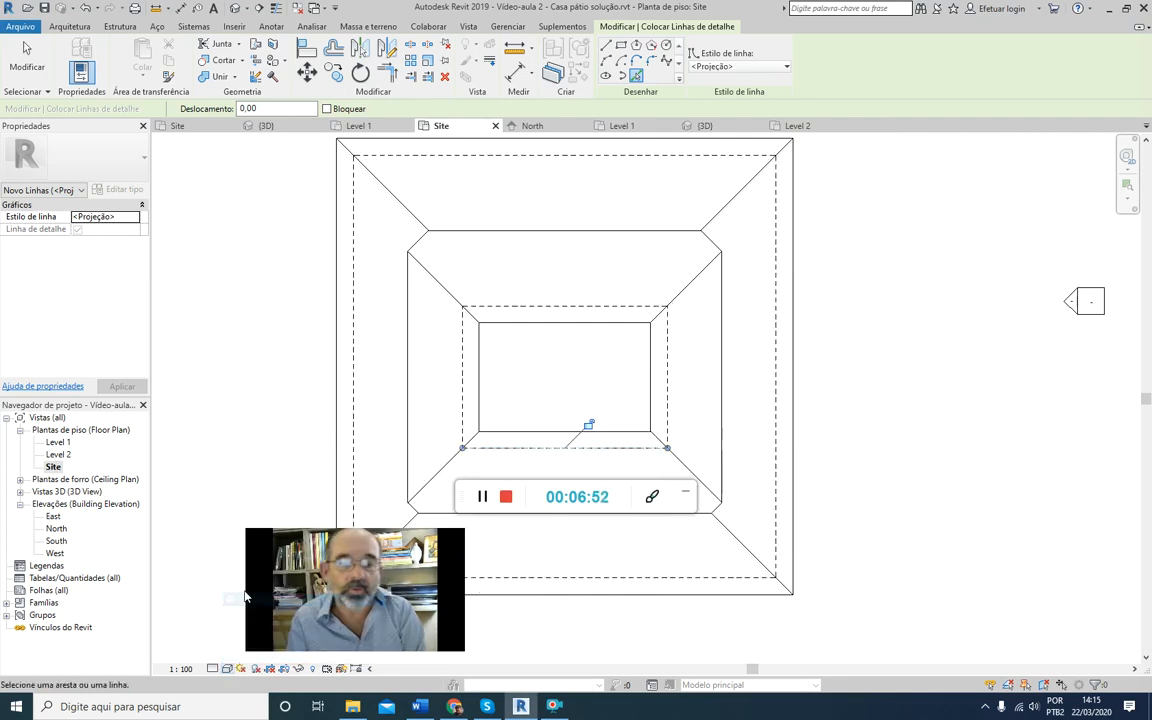
drag(344, 578, 960, 440)
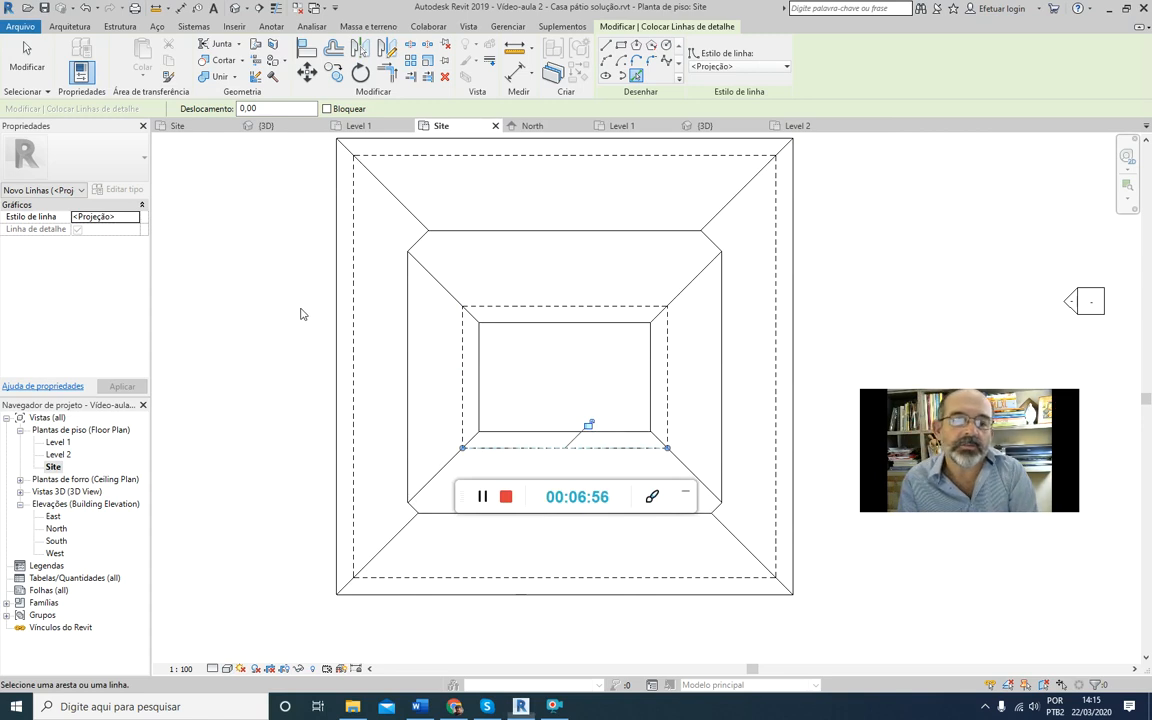
scroll(300, 310, down, 2)
scroll(324, 341, up, 2)
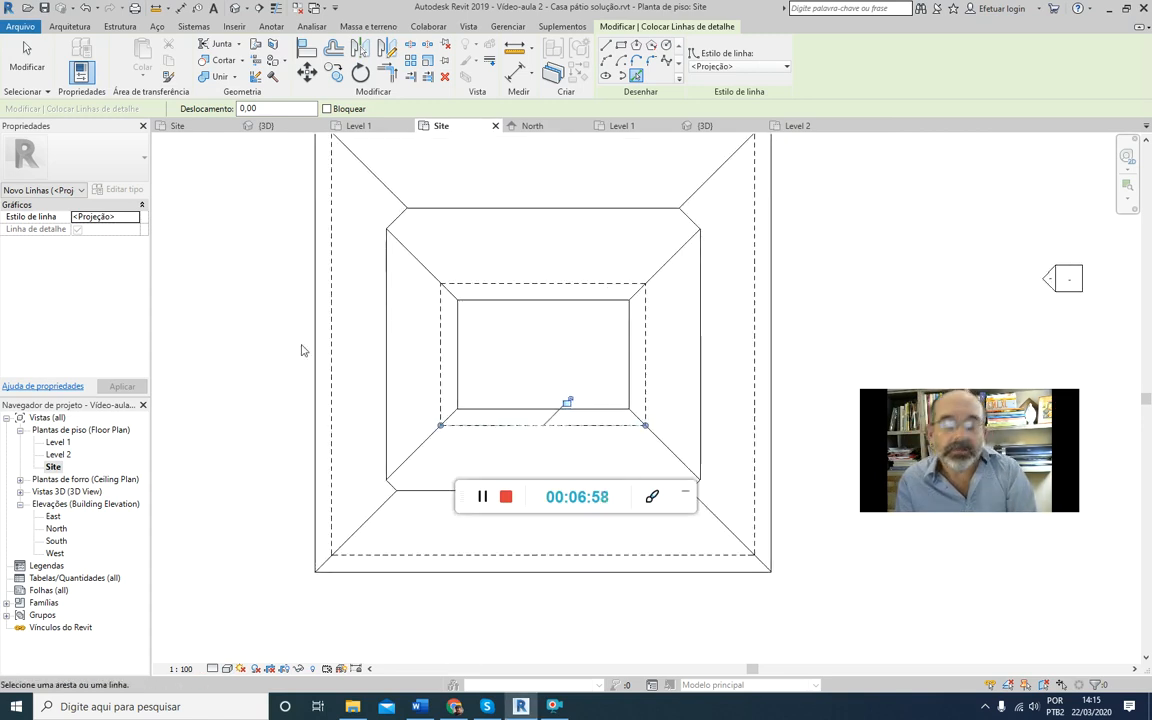
key(Escape)
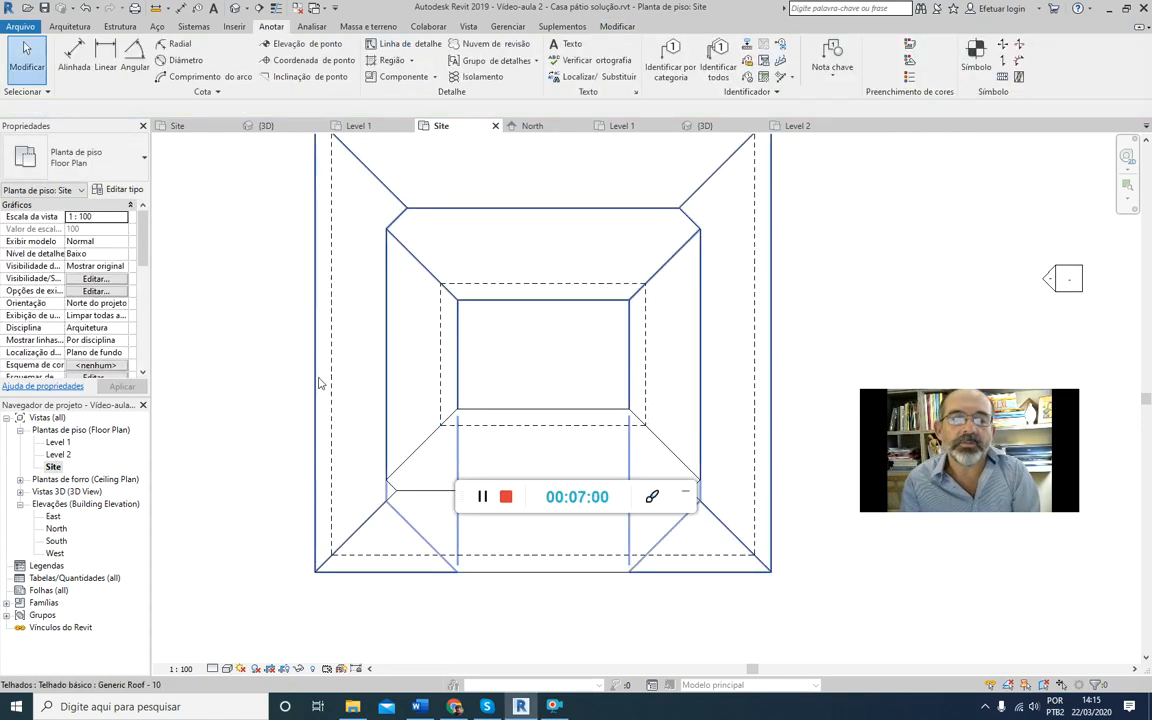
scroll(357, 373, down, 2)
middle_drag(357, 373, 437, 309)
scroll(437, 306, down, 1)
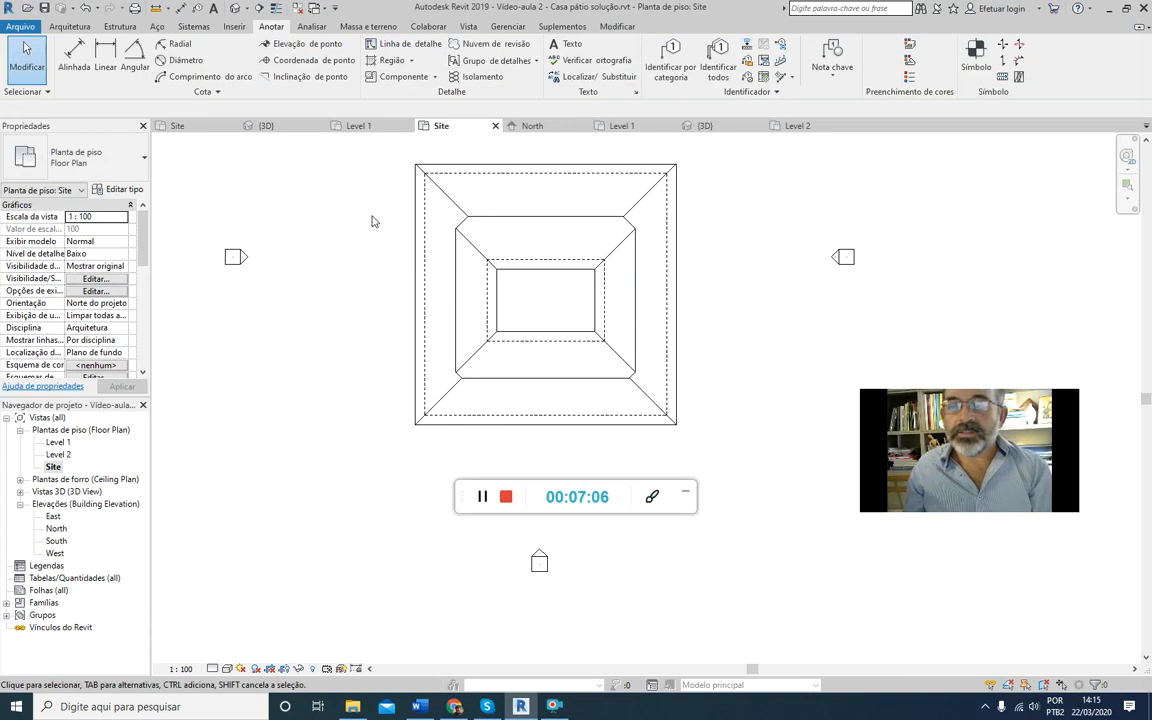
Step: Place a spot slope annotation on each of the roof's eight faces, four outer and four facing the courtyard
drag(957, 450, 324, 164)
click(292, 77)
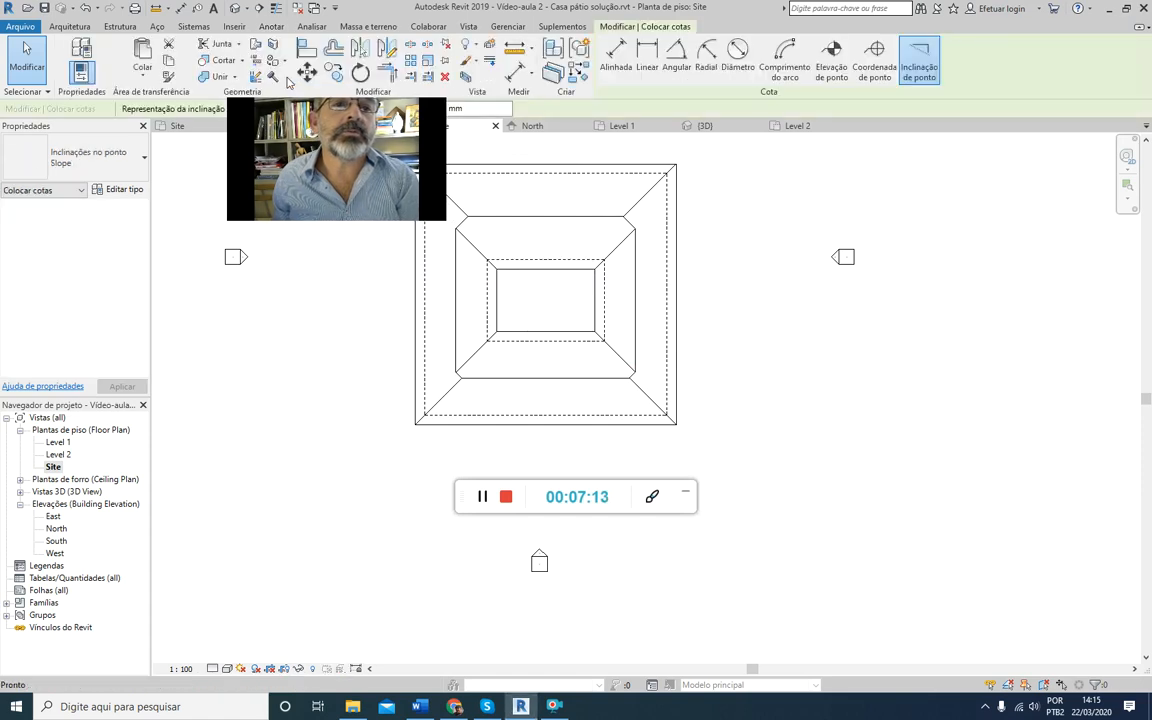
click(550, 236)
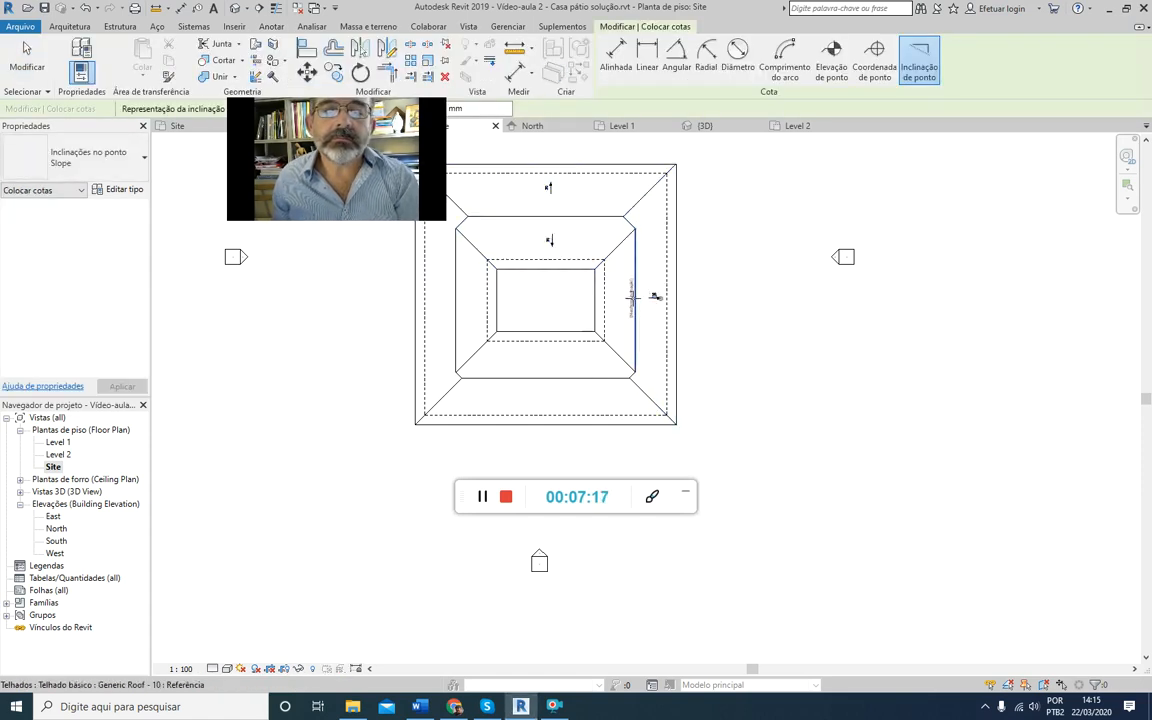
click(617, 297)
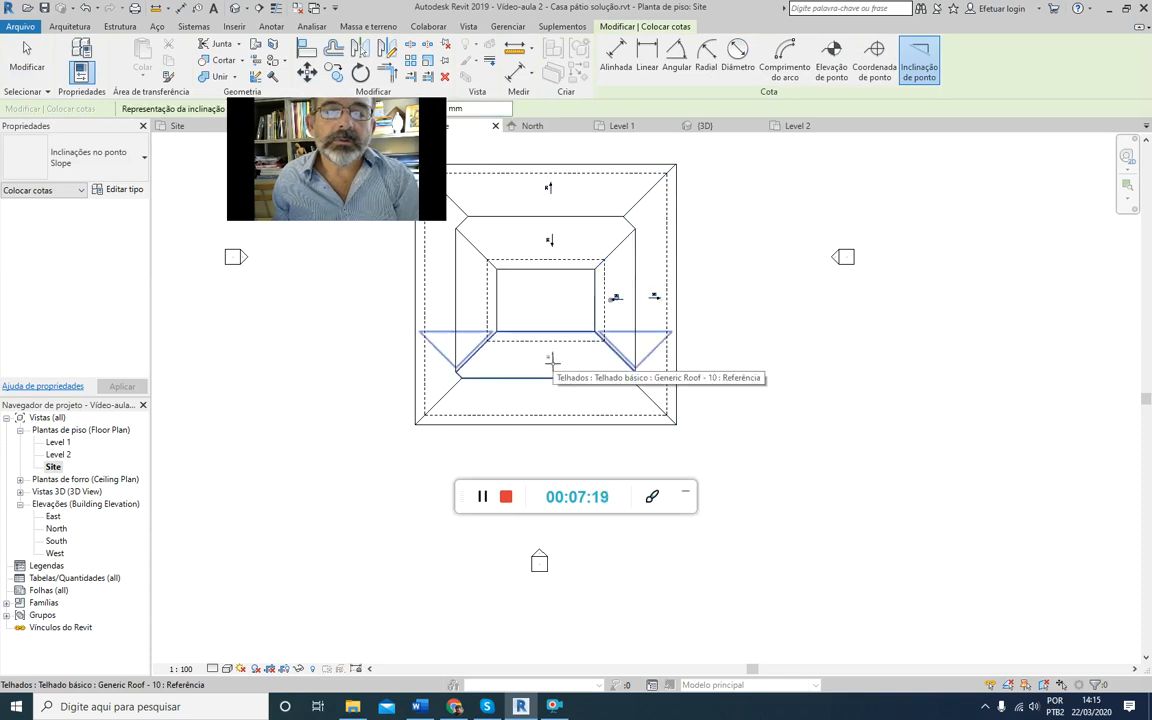
click(549, 361)
click(549, 401)
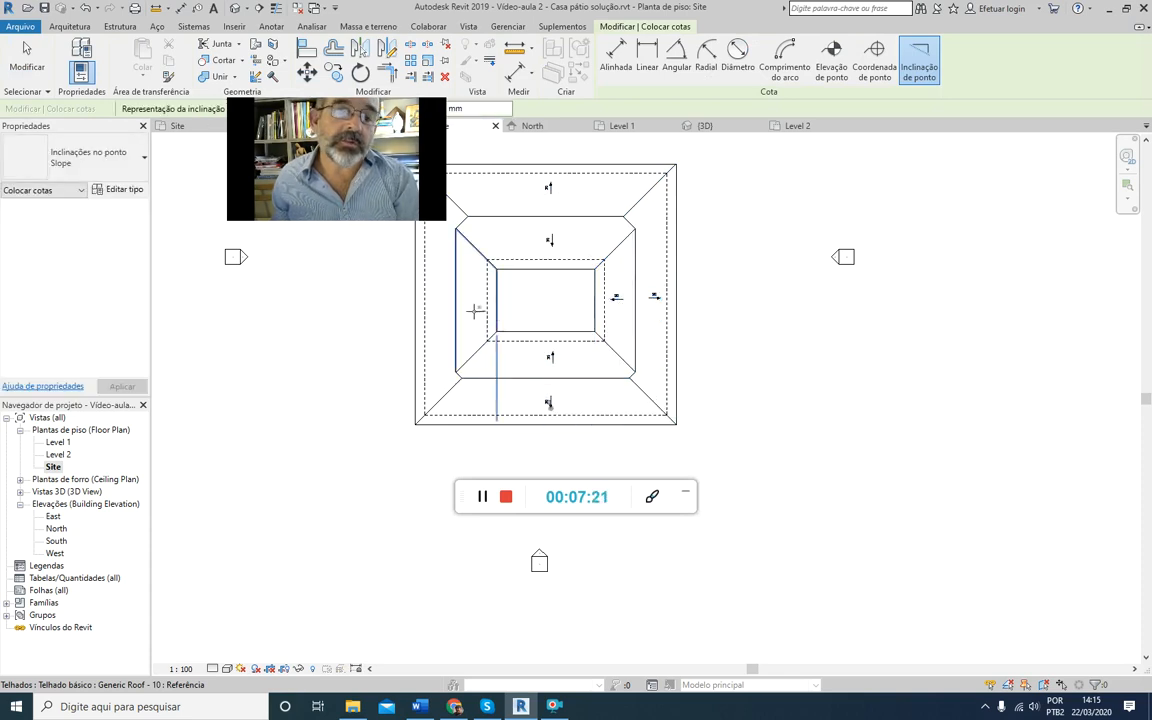
click(475, 311)
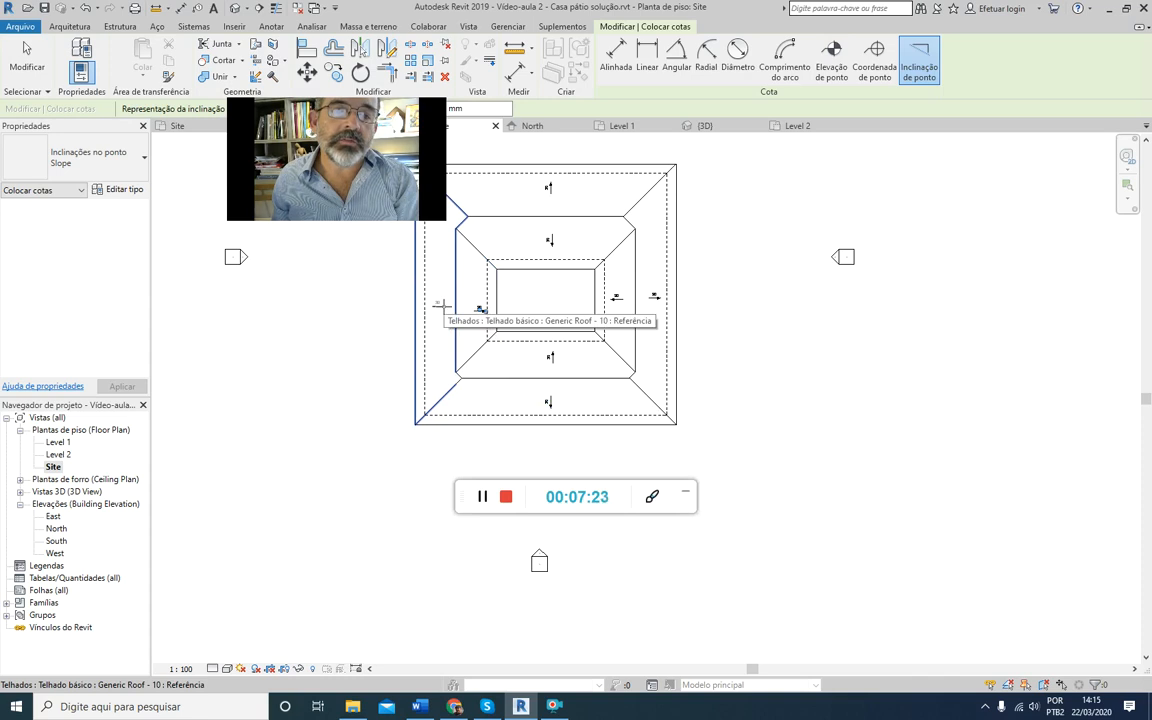
click(438, 305)
Step: Set the Site plan's view scale to 1:200
mouse_move(334, 165)
mouse_down()
mouse_move(377, 168)
mouse_move(910, 398)
mouse_move(770, 284)
mouse_move(434, 397)
mouse_move(372, 562)
mouse_up()
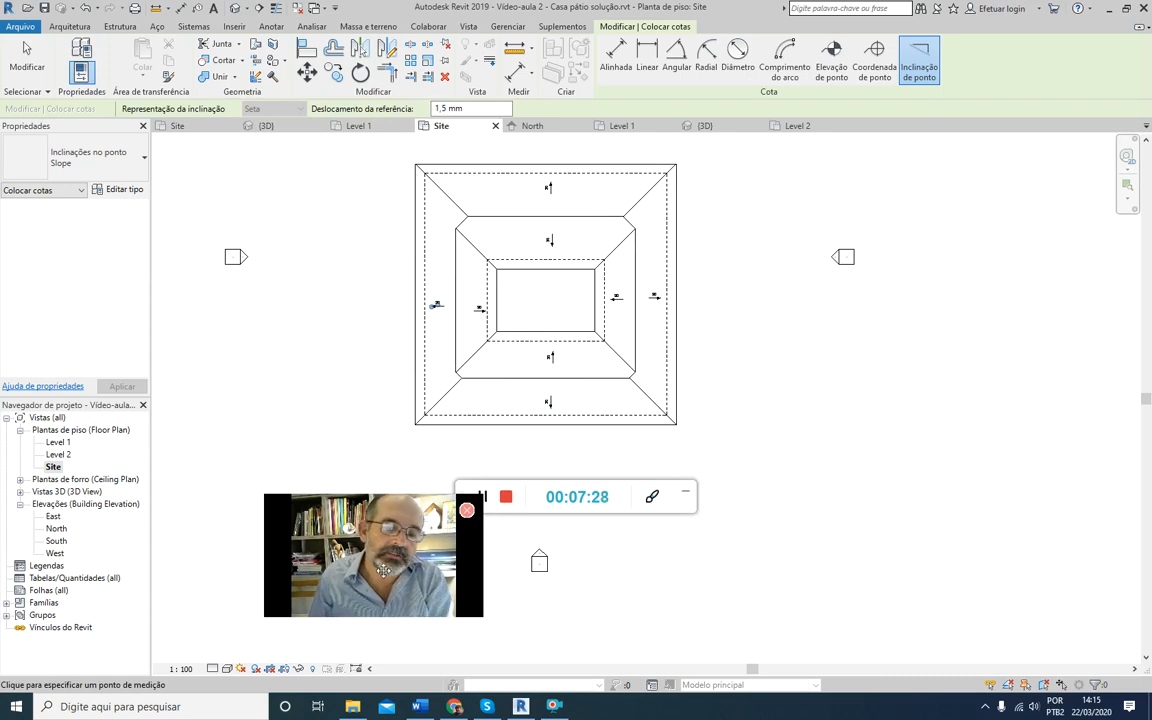
drag(383, 570, 273, 542)
click(183, 669)
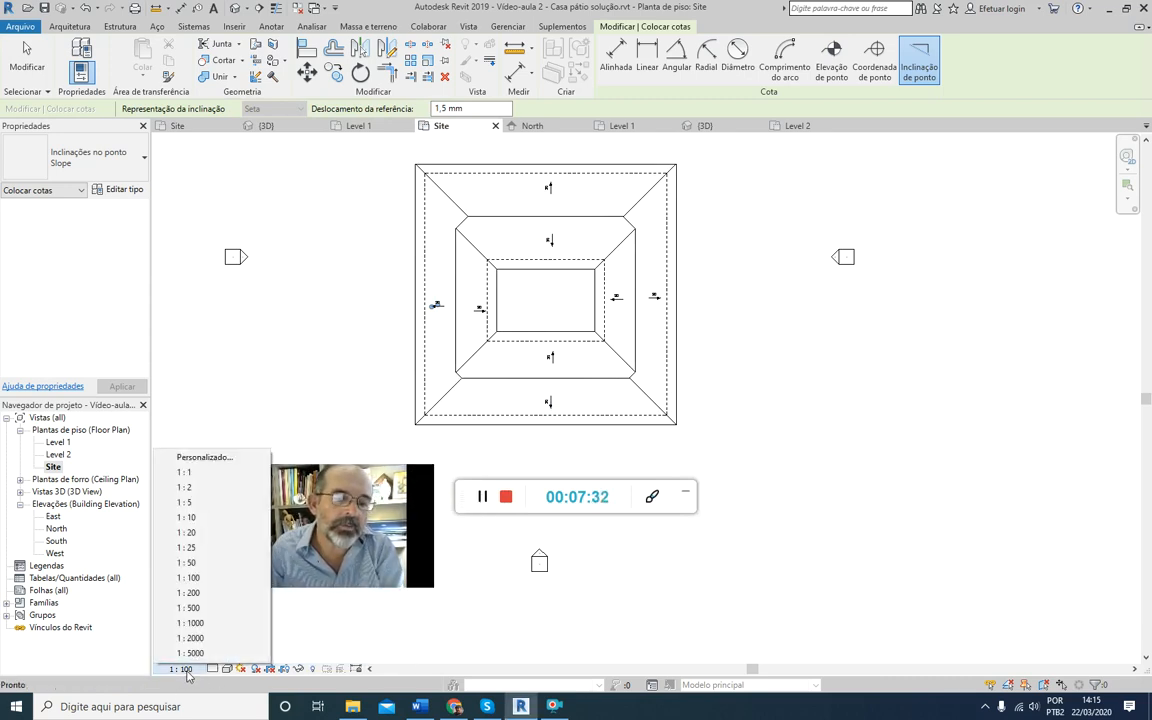
click(188, 593)
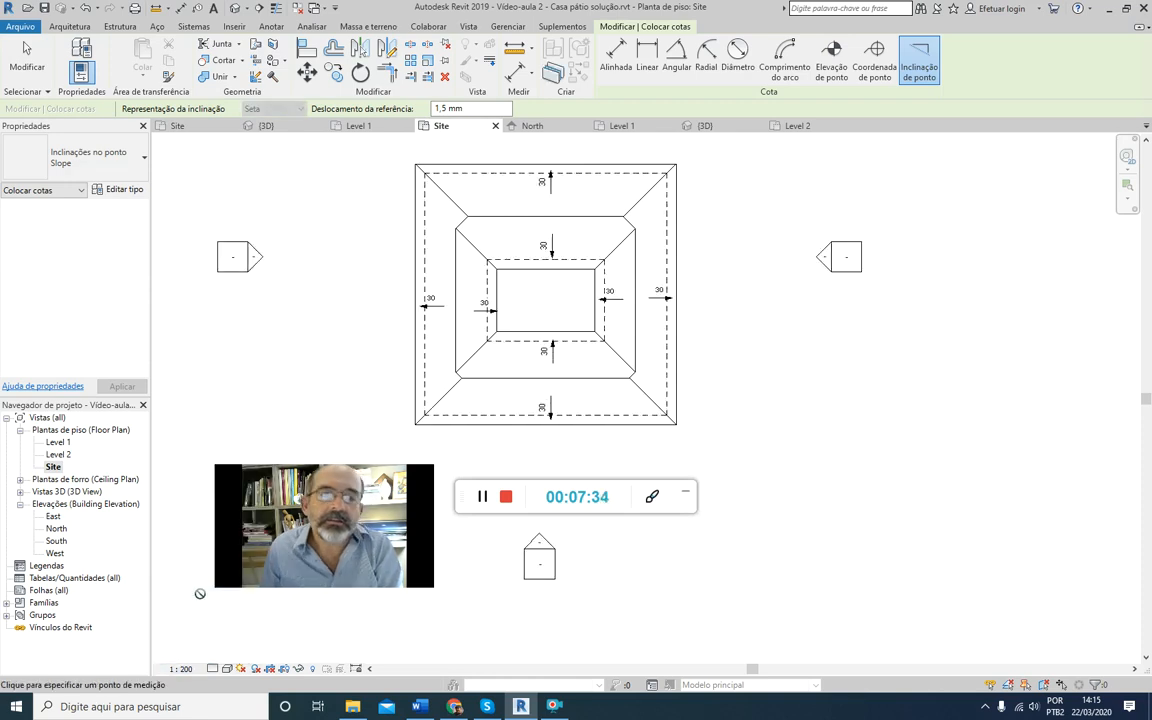
Step: Place a new spot slope on the roof face west of the courtyard and delete the one crossing the wall line
drag(323, 533, 914, 478)
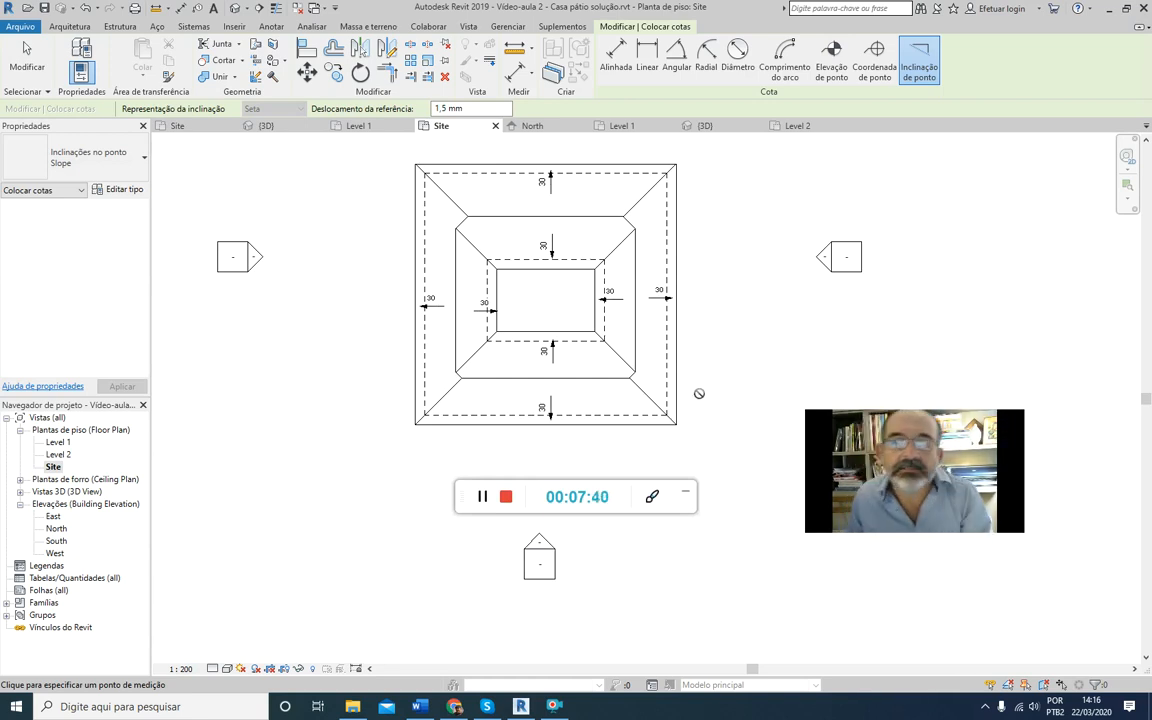
scroll(486, 309, up, 4)
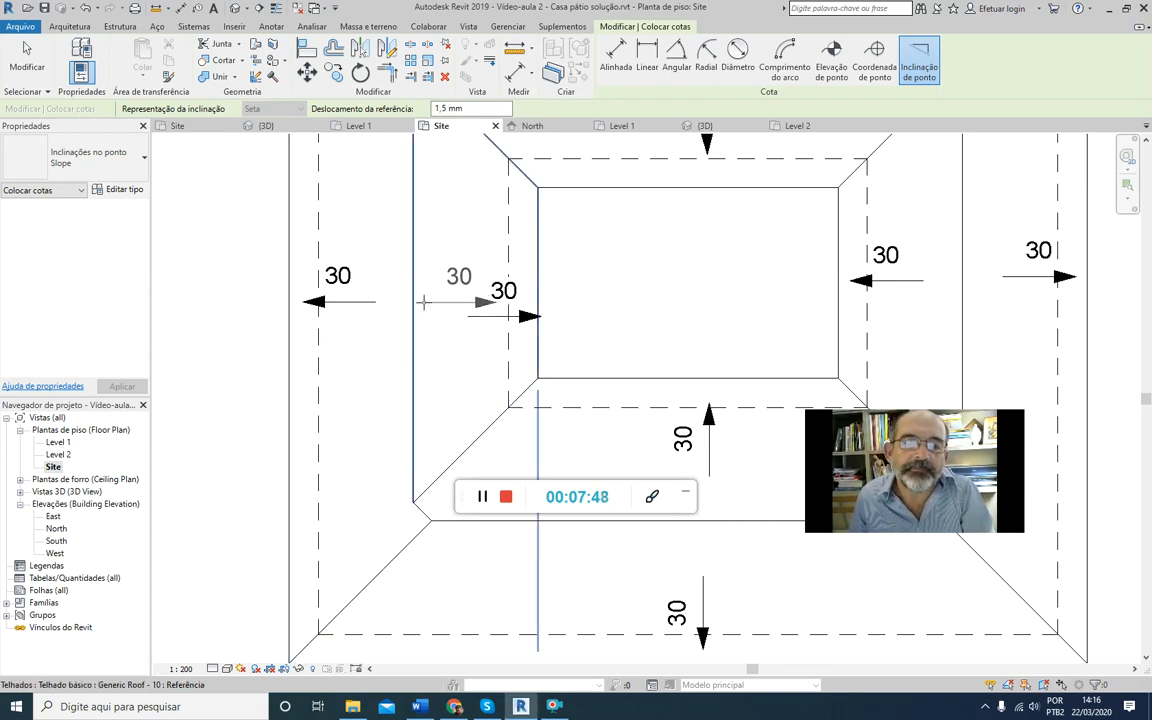
click(424, 302)
key(Escape)
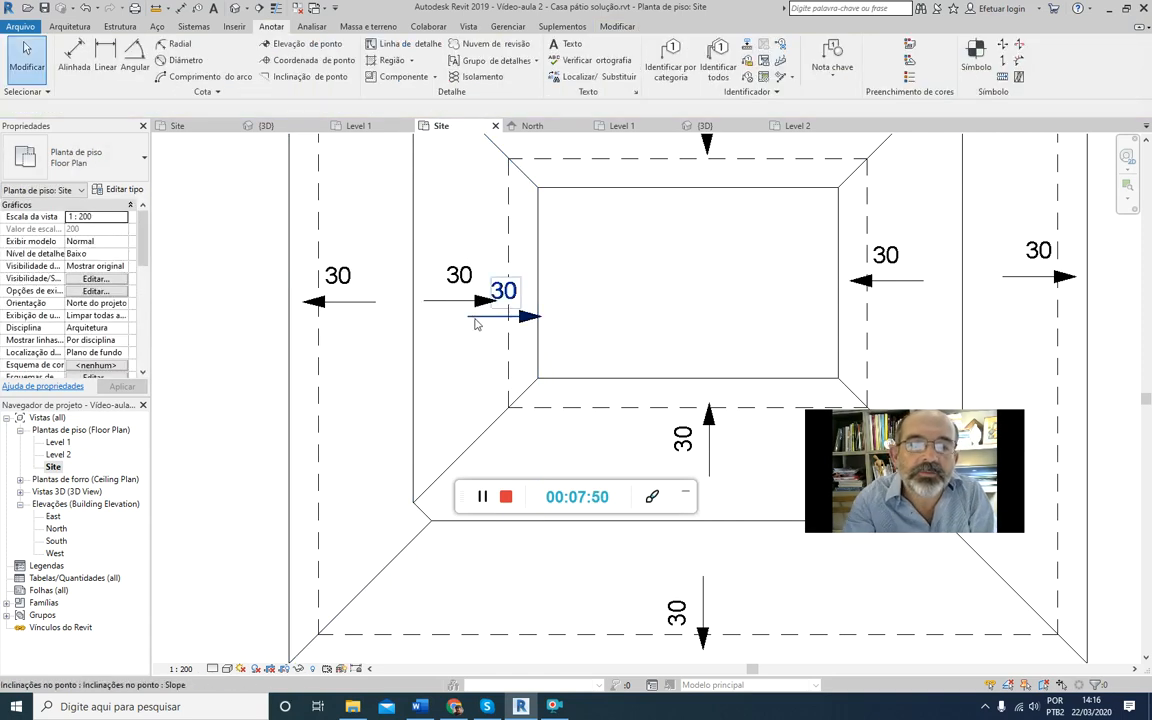
click(476, 321)
key(Delete)
scroll(490, 330, down, 2)
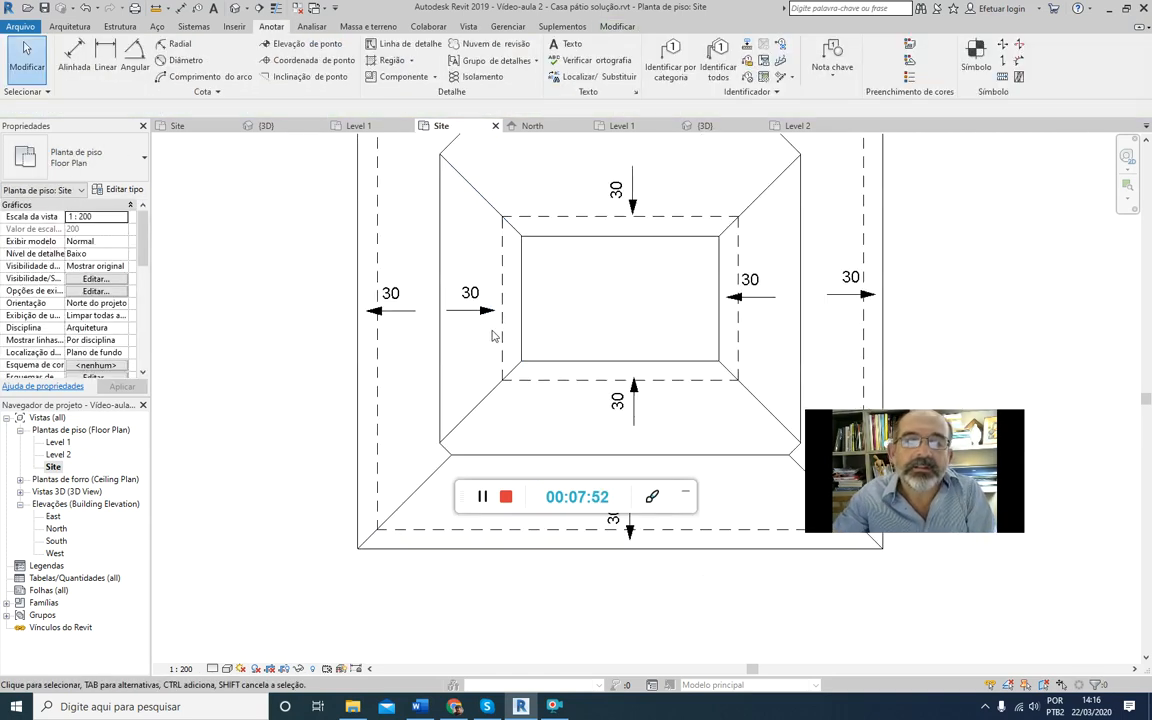
Step: Move the slope arrows on the outer and inner roof faces north of the courtyard to the middle of their faces
middle_drag(617, 397, 517, 386)
scroll(498, 320, down, 2)
mouse_move(504, 322)
middle_down()
mouse_move(514, 367)
mouse_move(508, 327)
mouse_move(510, 340)
middle_up()
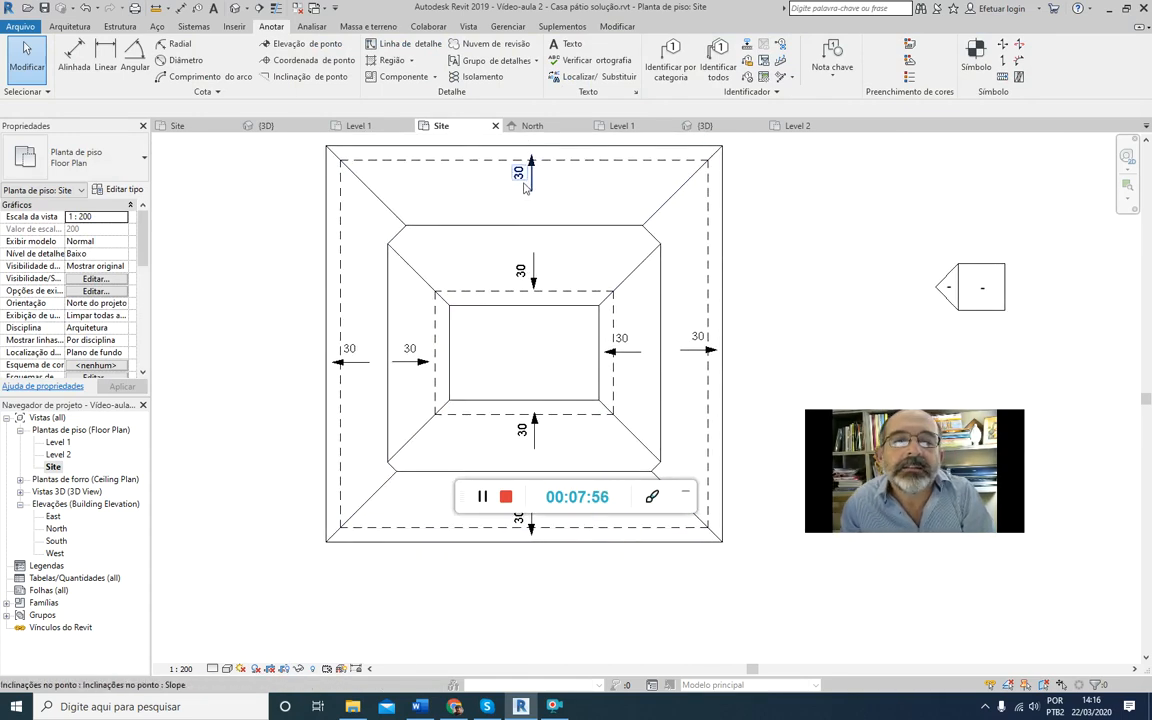
click(525, 185)
mouse_move(531, 190)
mouse_down()
mouse_move(532, 236)
mouse_move(532, 224)
mouse_up()
click(531, 256)
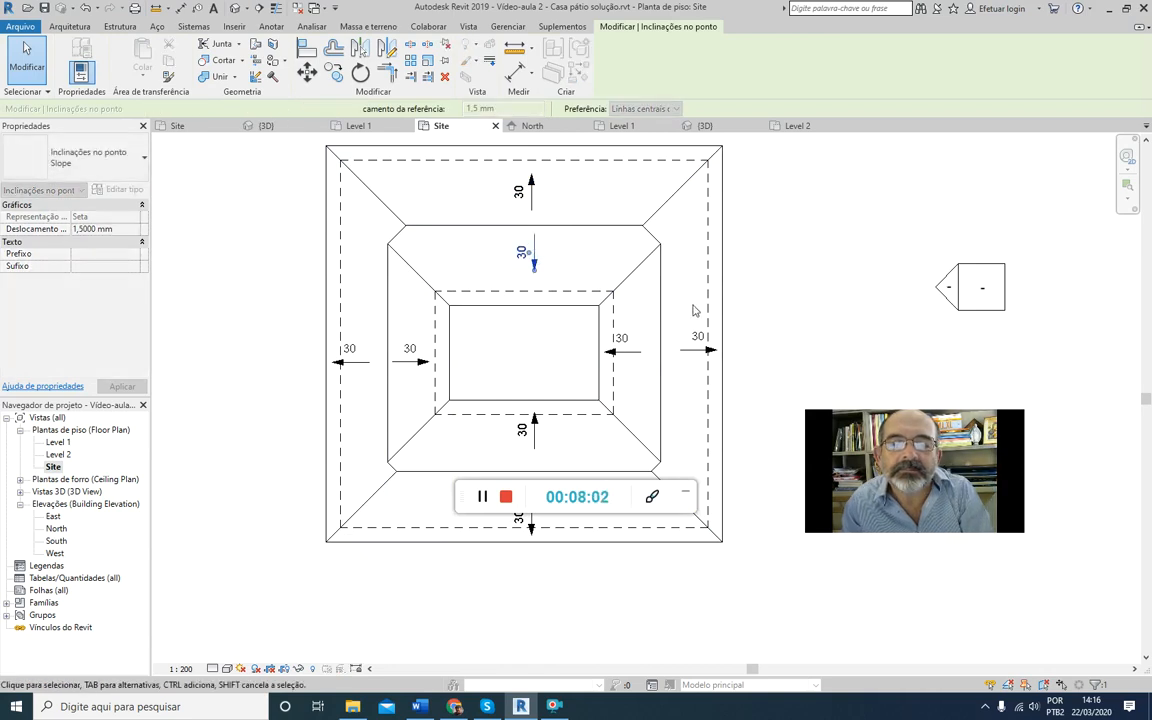
click(831, 322)
click(630, 346)
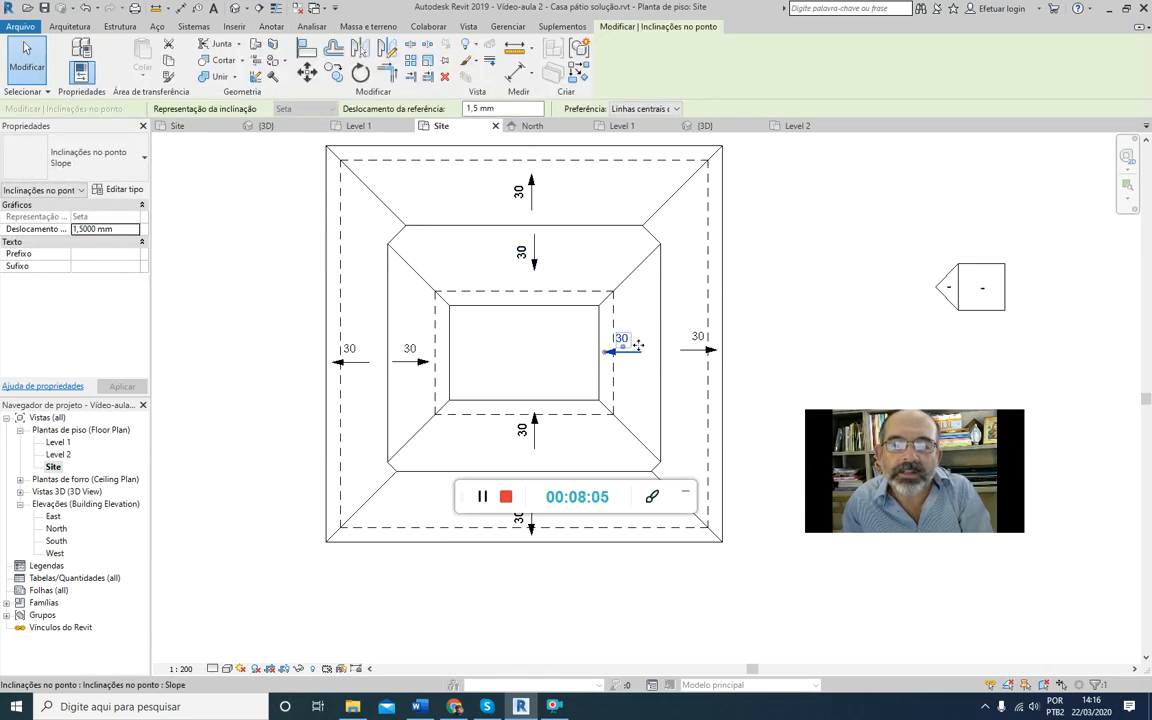
click(787, 285)
scroll(787, 285, down, 3)
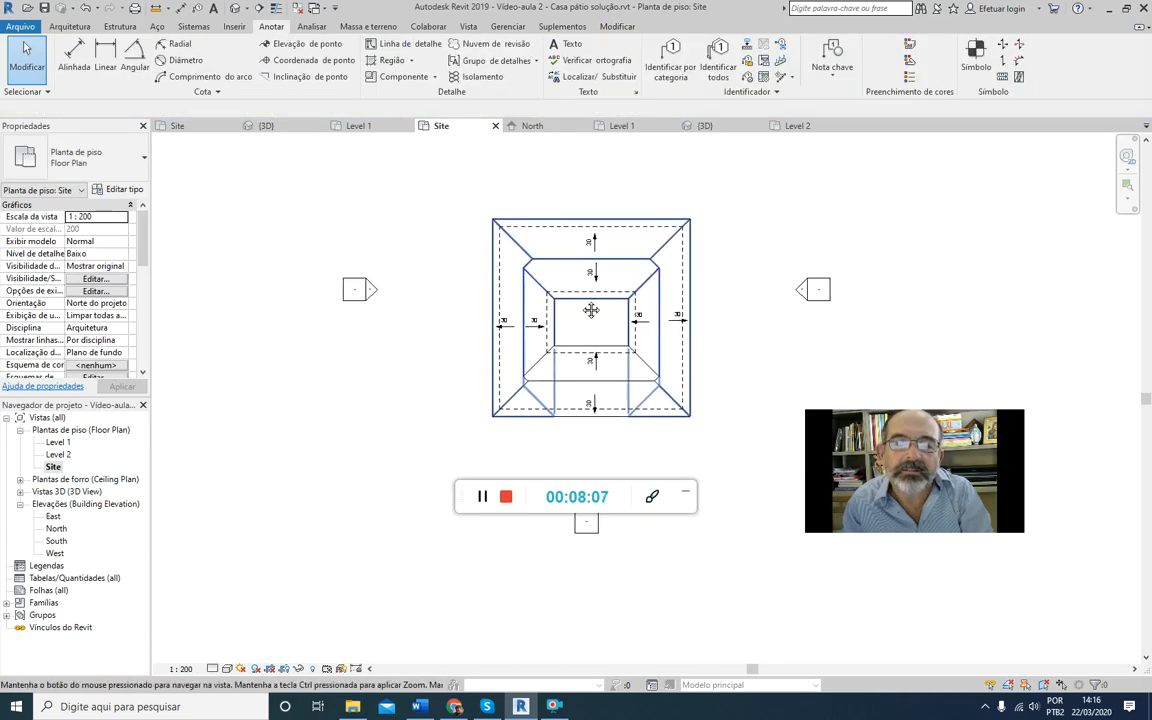
Step: Place a text note with a horizontal one-segment leader pointing at the outer roof face east of the courtyard, with its text outside the roof
middle_drag(591, 310, 495, 296)
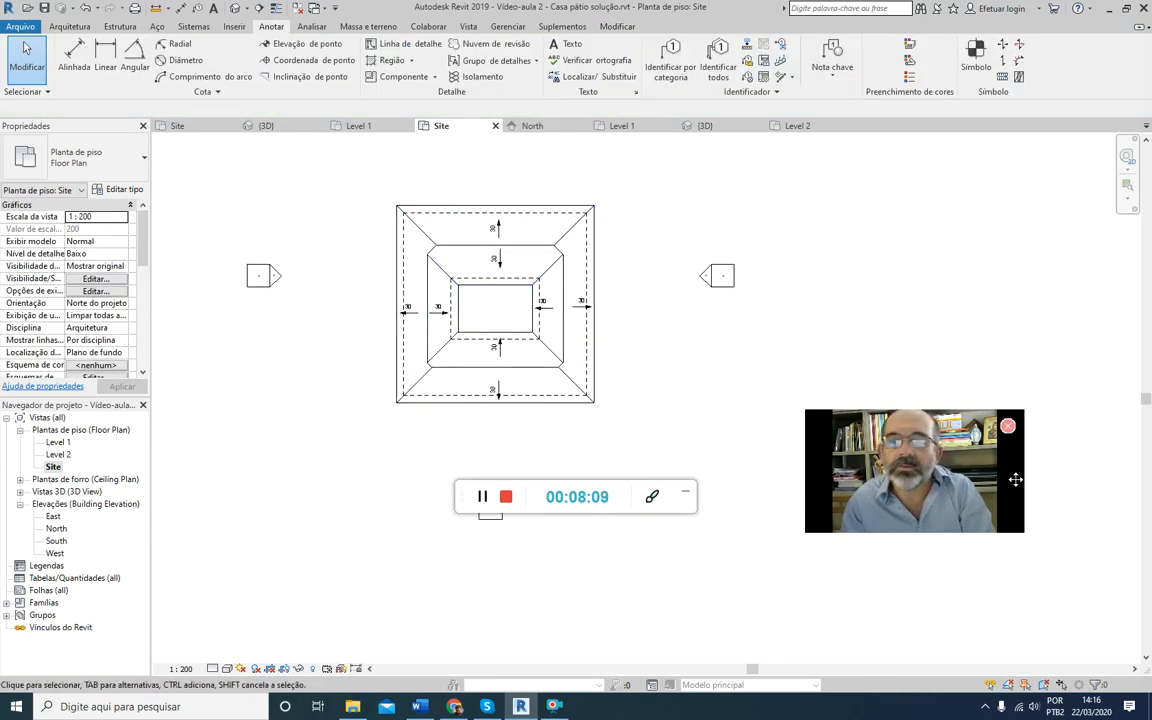
drag(1015, 480, 388, 98)
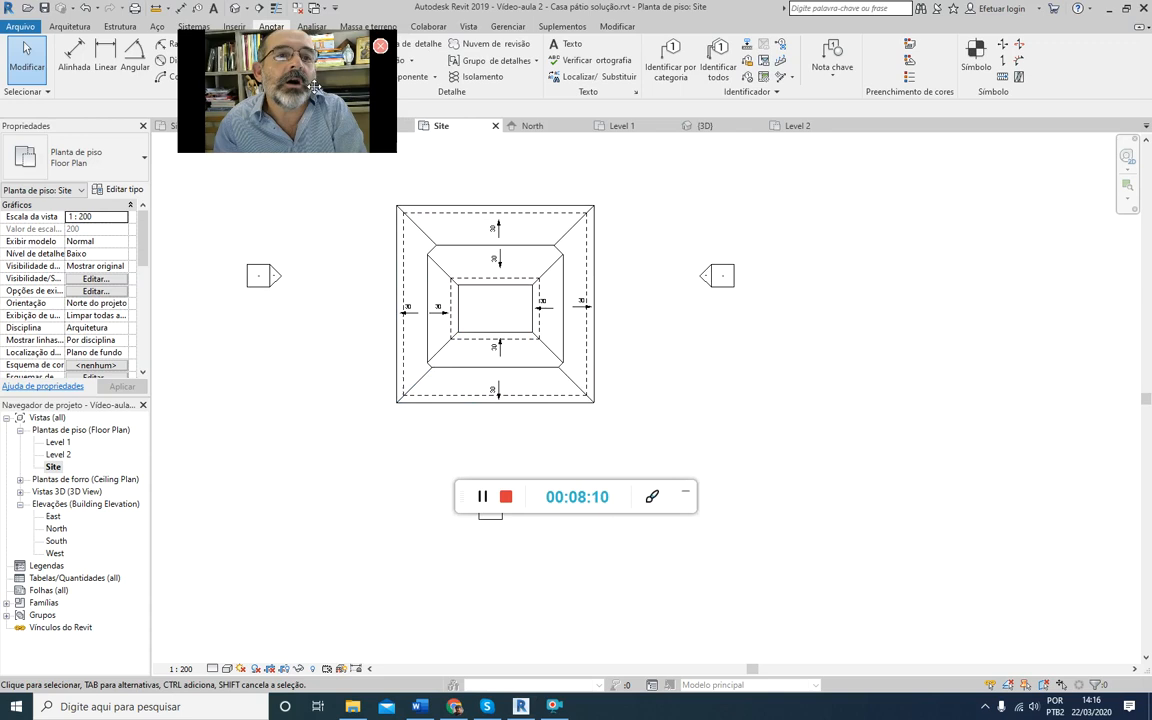
click(212, 9)
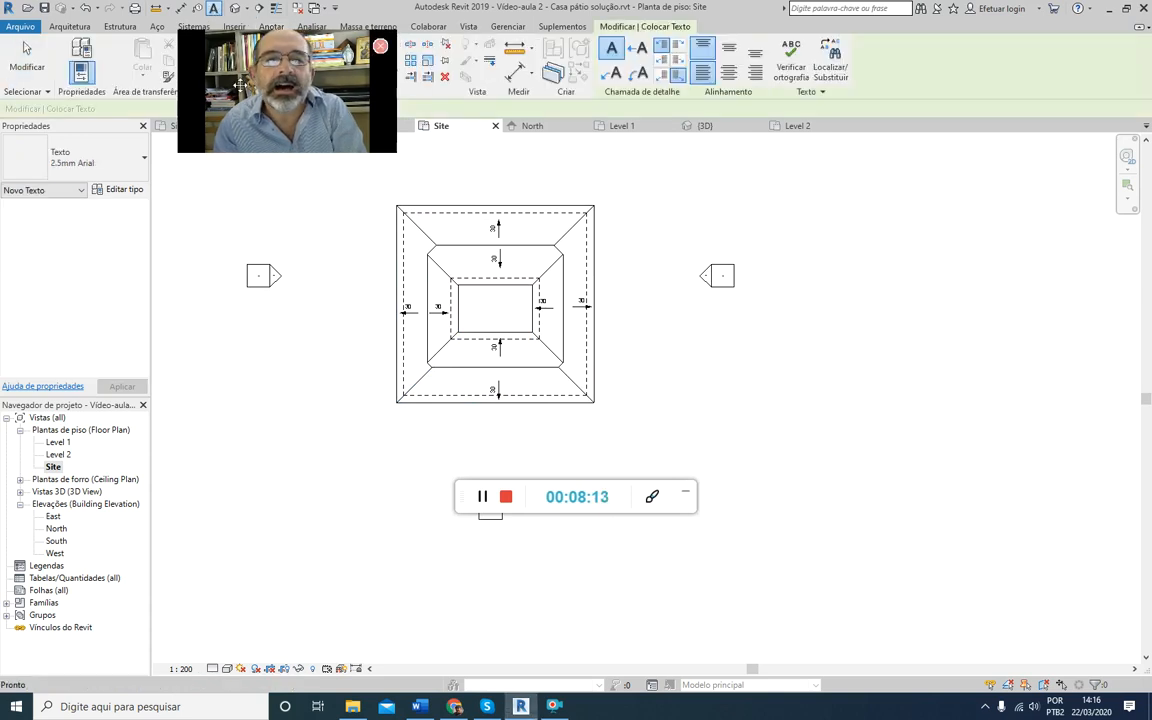
drag(240, 86, 769, 161)
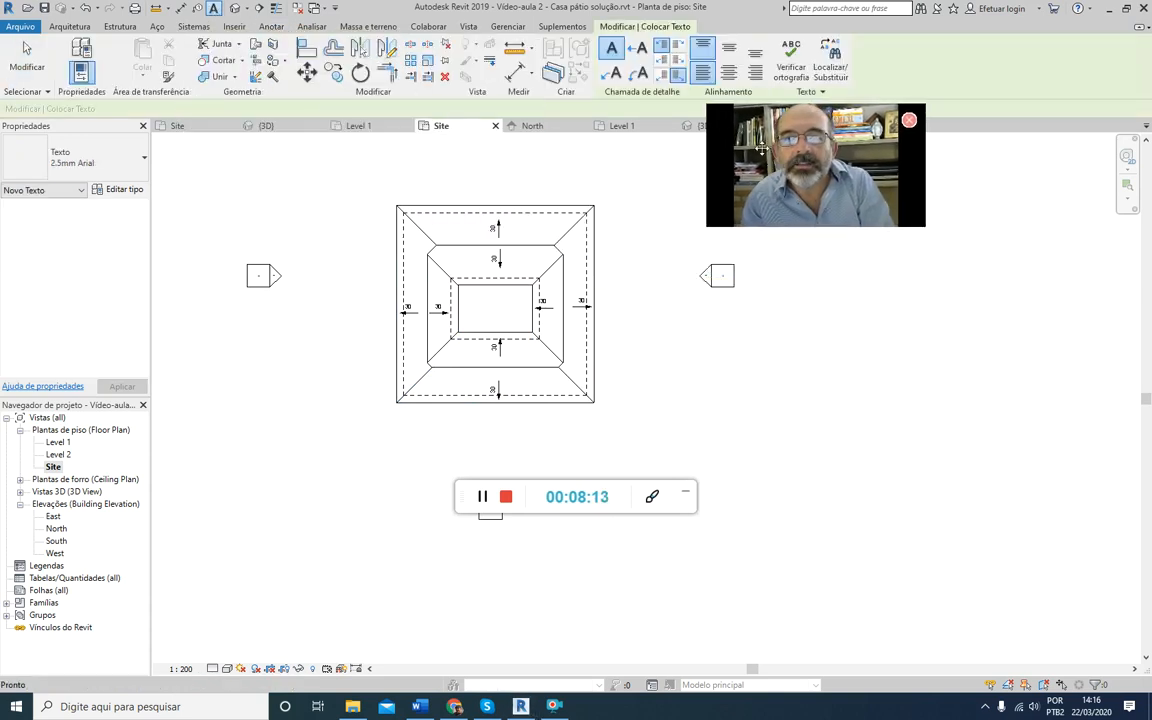
click(640, 50)
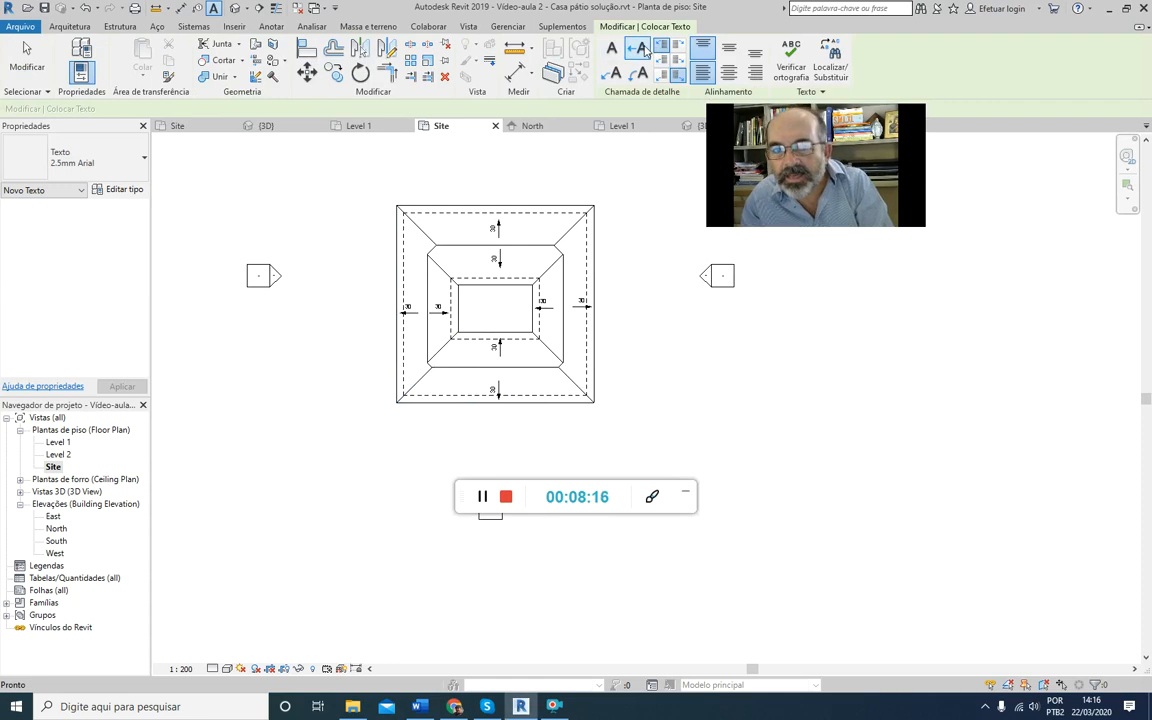
scroll(588, 335, up, 3)
click(588, 353)
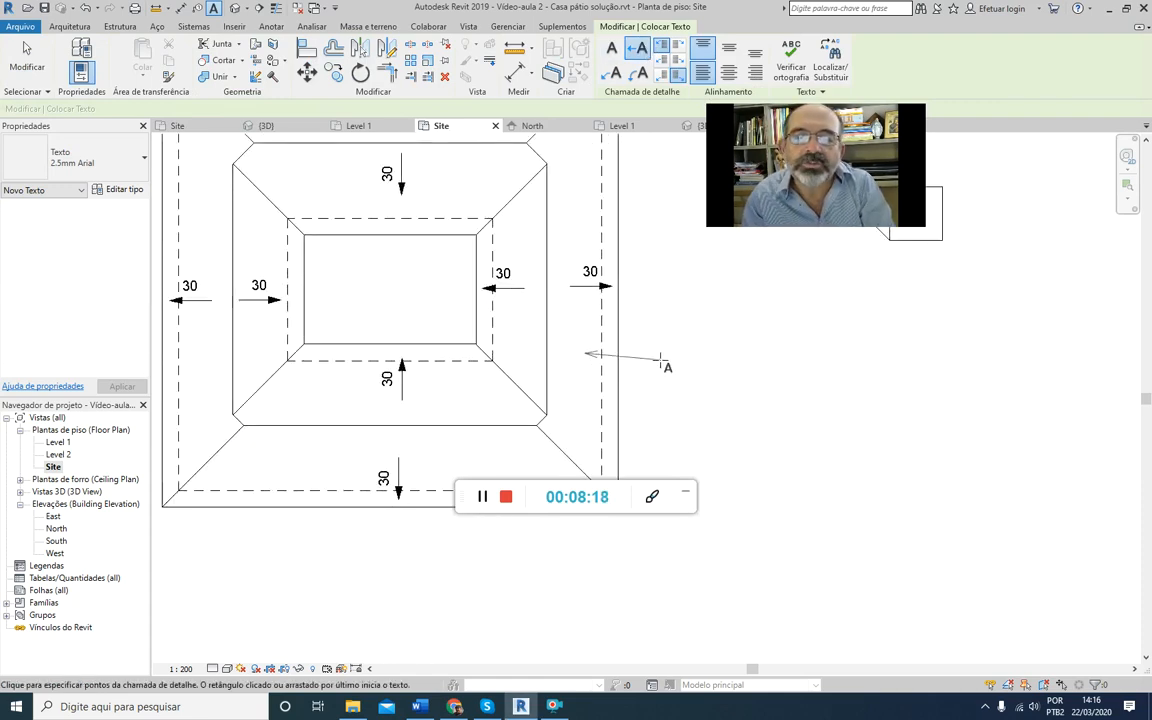
click(686, 353)
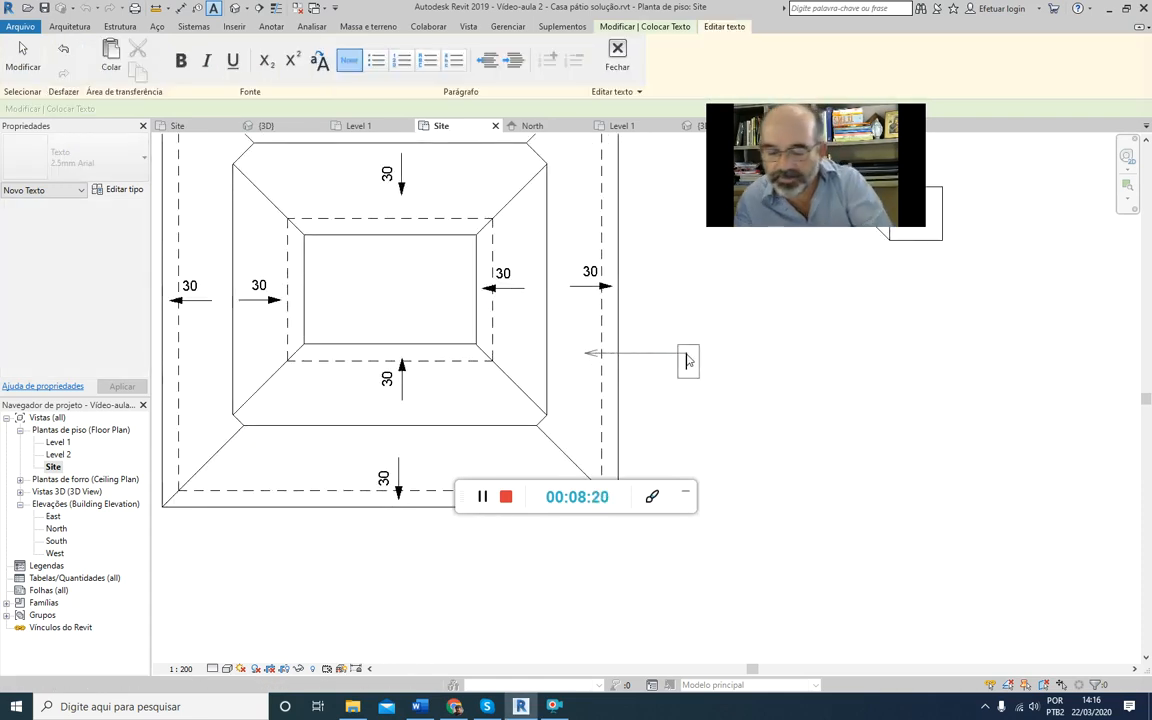
Step: Write "Telha cerâmica tipo capa e canal" as the text of the leader note and finish the annotation
text(Telha)
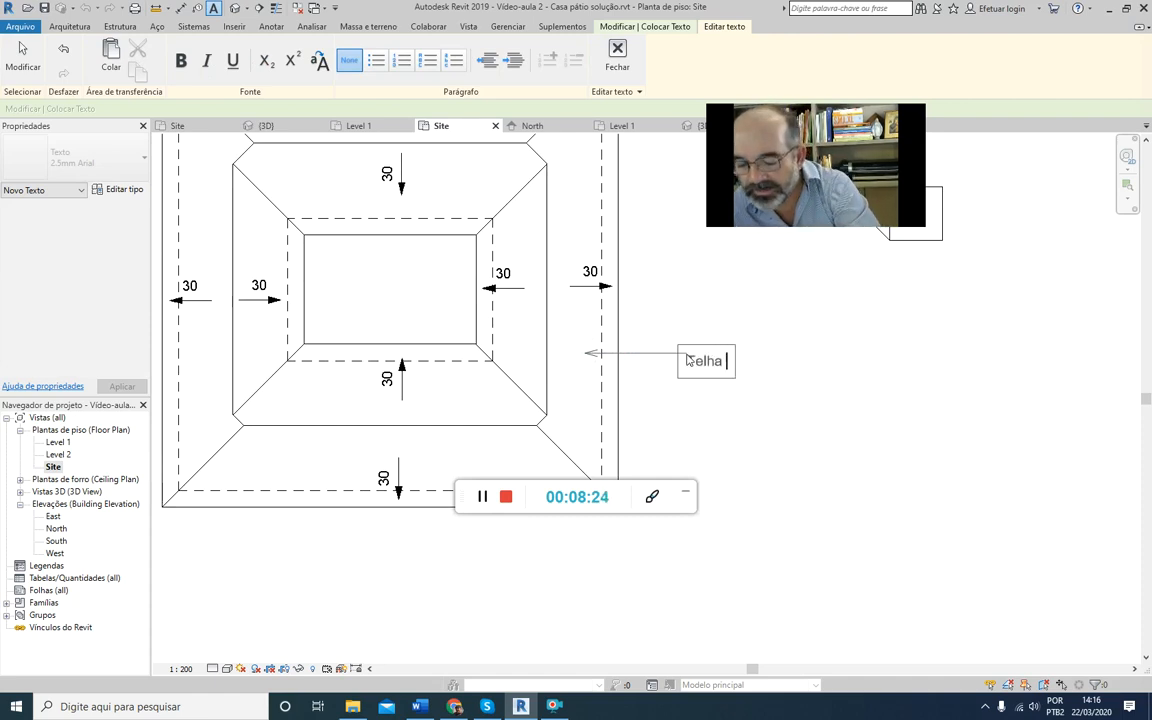
text( cerâm)
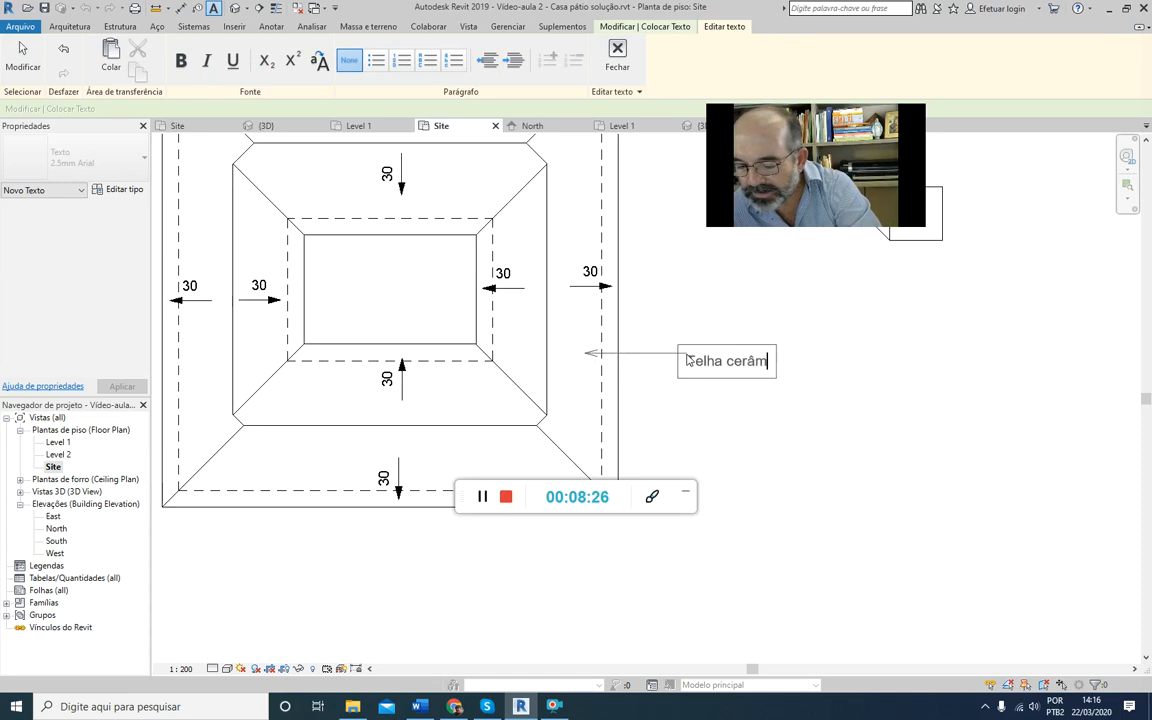
text(ica ti)
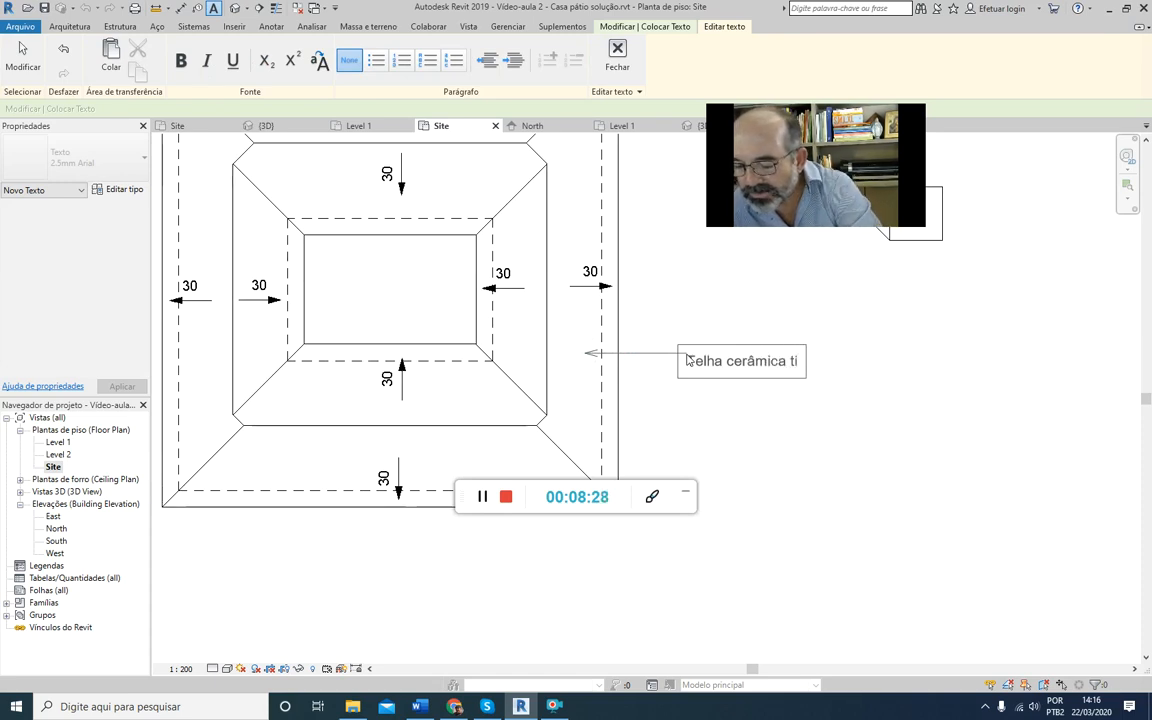
text(po capa e)
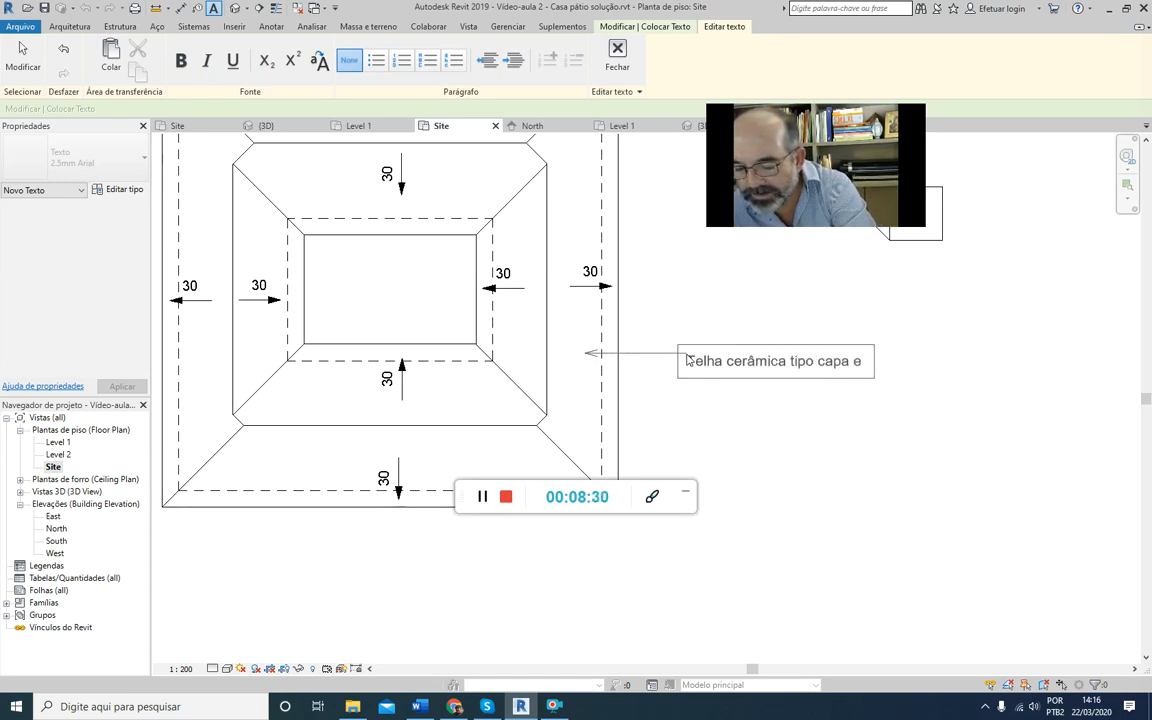
text( canal)
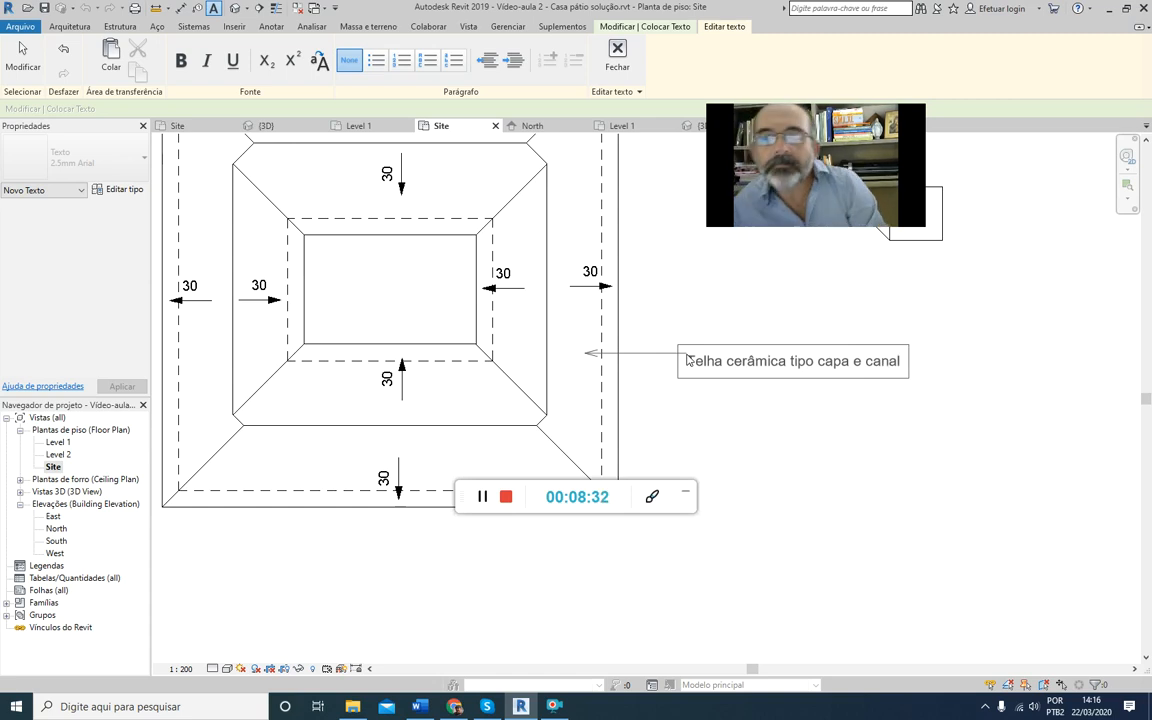
click(735, 438)
key(Escape)
key(Escape)
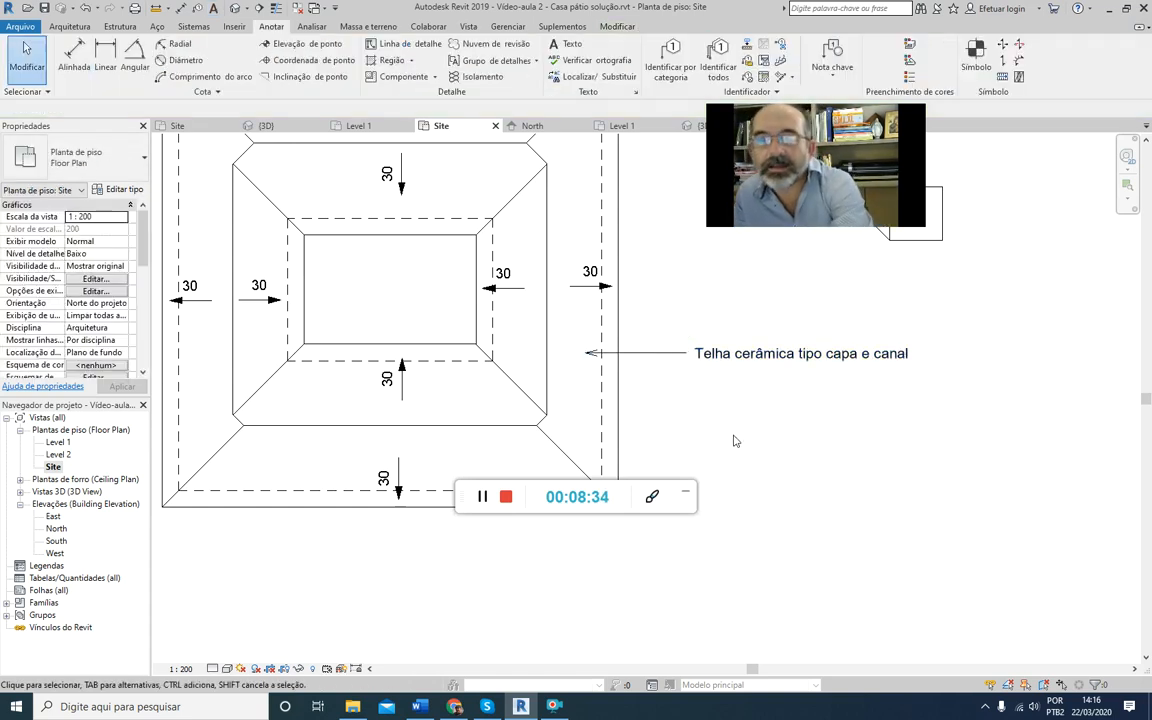
scroll(631, 318, down, 5)
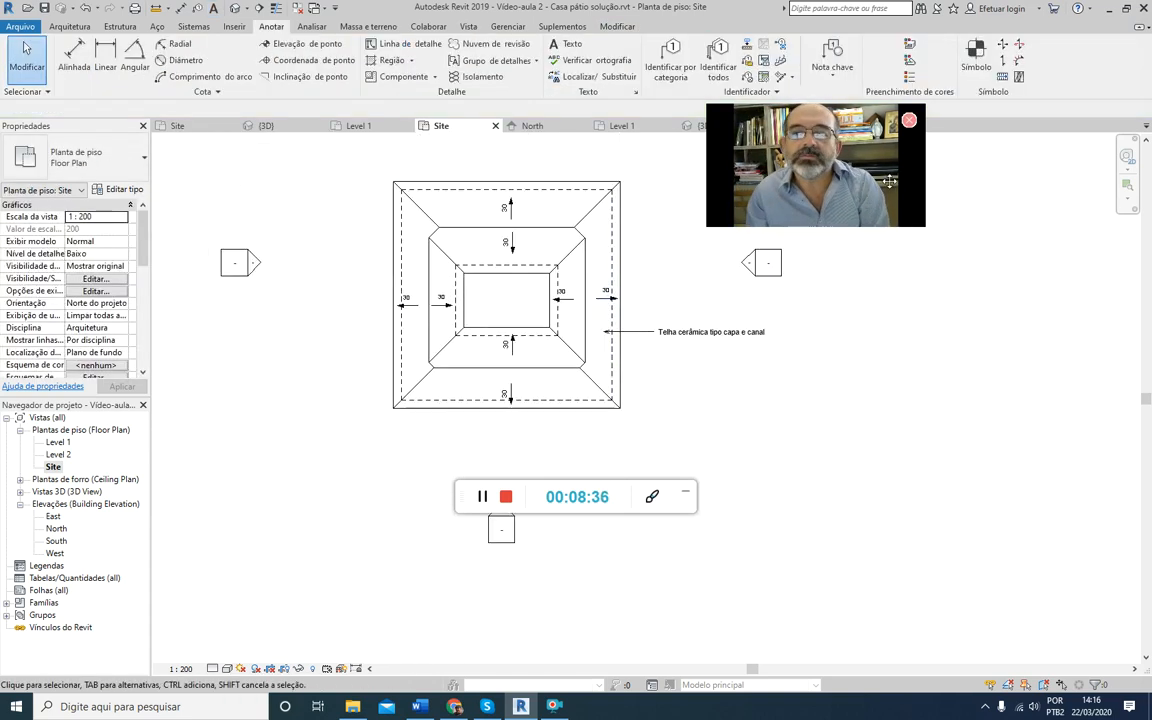
drag(806, 176, 815, 461)
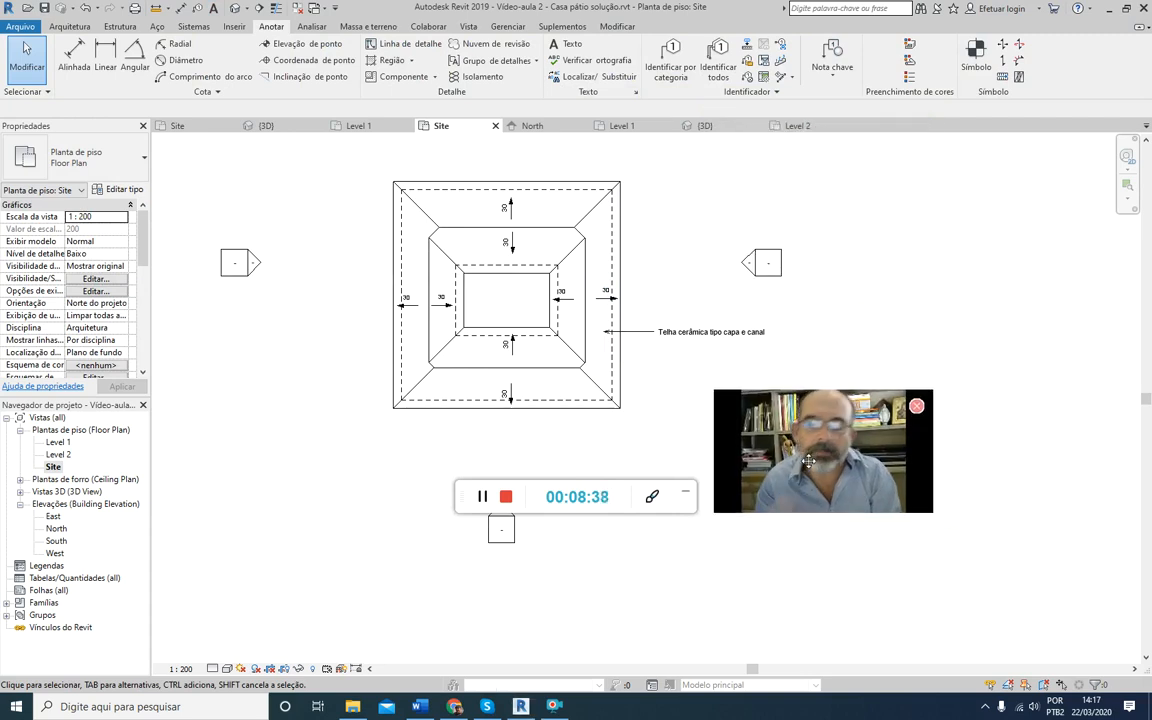